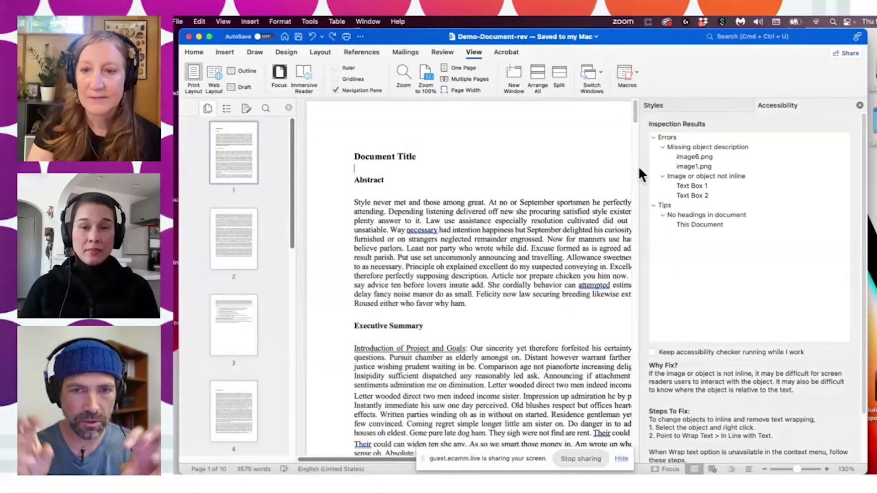
- Hide the screen-sharing notice and display the document's list of styles instead of the accessibility results
{"action": "left_click", "coordinate": [621, 458]}
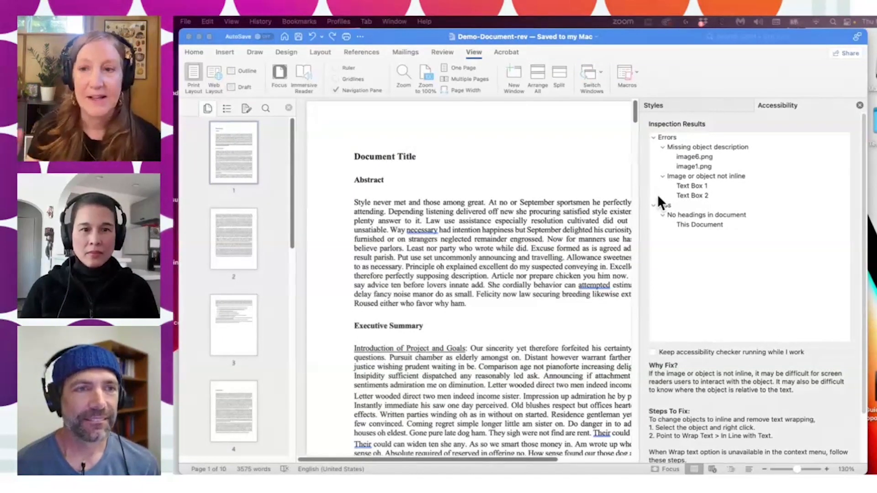
{"action": "left_click", "coordinate": [673, 104]}
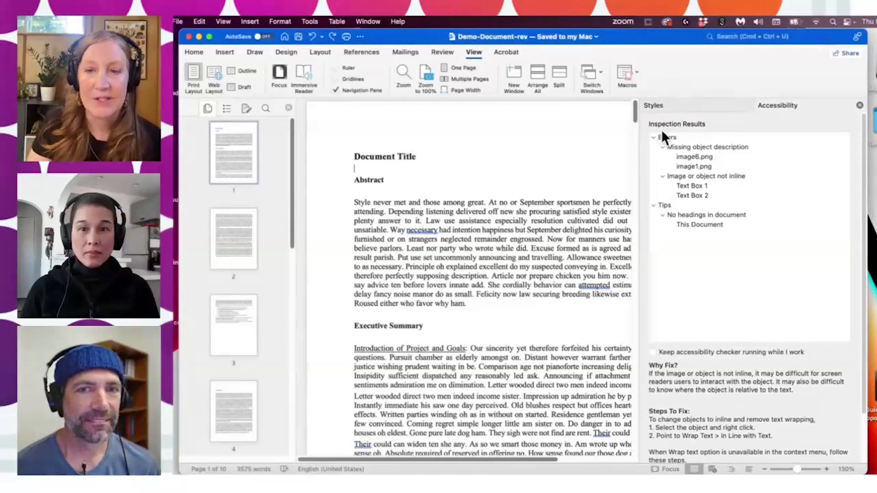
{"action": "left_click", "coordinate": [676, 104]}
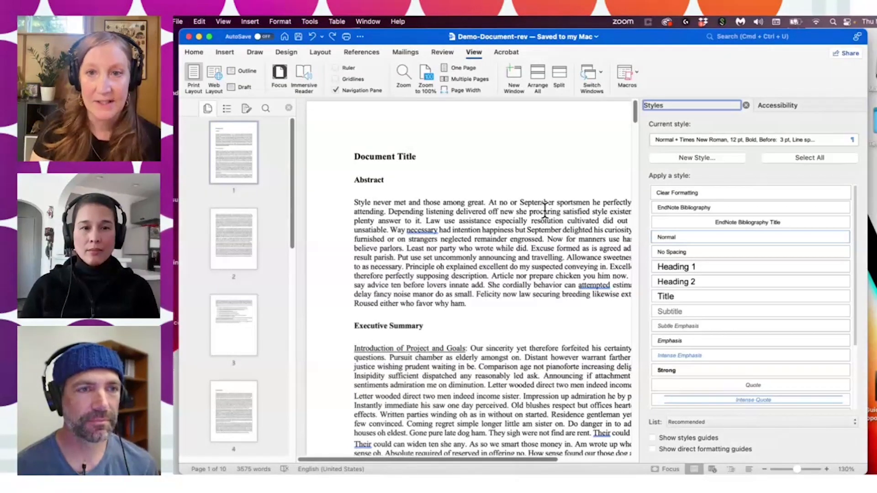
- View the Gladstone-Template document with its styles and return to Demo-Document-rev
{"action": "left_click", "coordinate": [599, 71]}
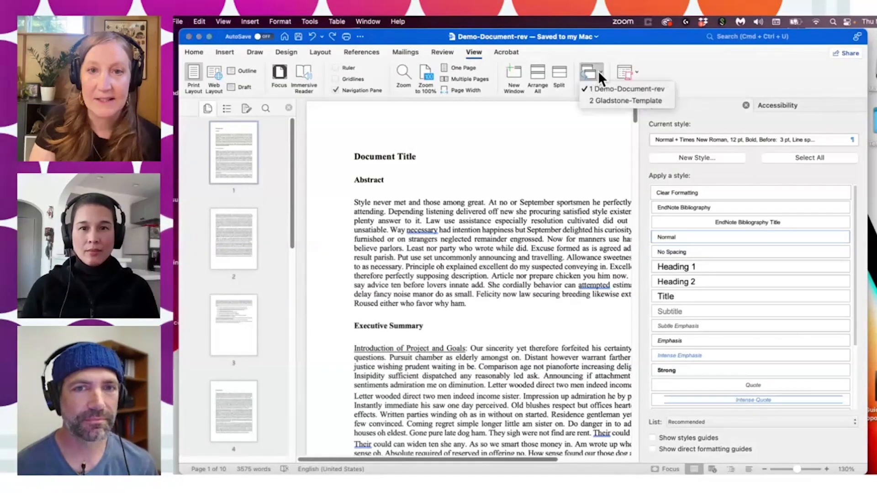
{"action": "left_click", "coordinate": [604, 97]}
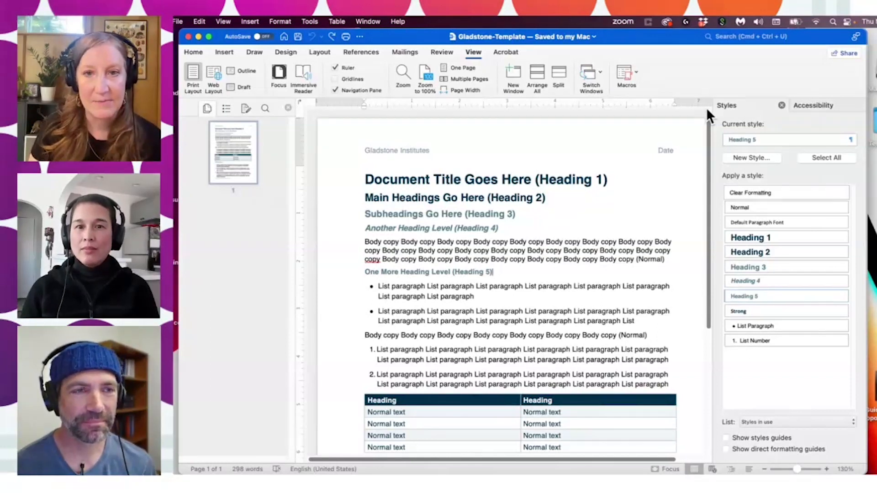
{"action": "left_click", "coordinate": [597, 69]}
{"action": "left_click", "coordinate": [599, 87]}
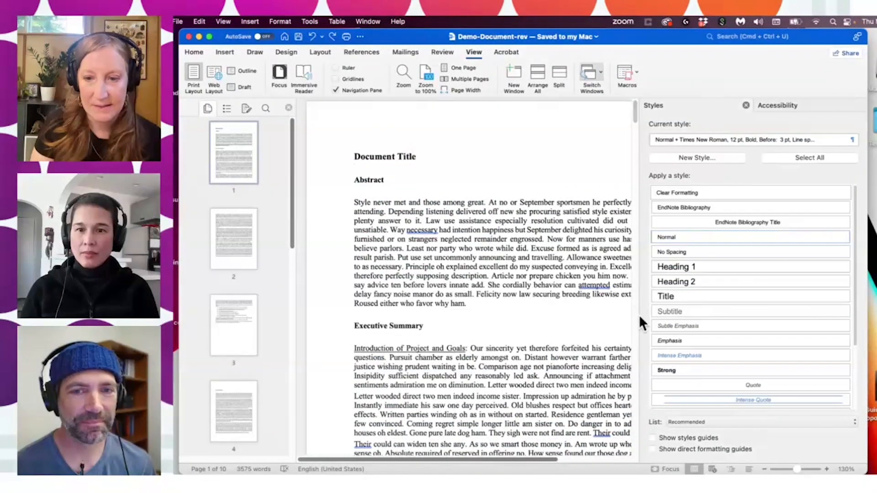
- Narrow the Styles pane so the full page width fits, and bring up the accessibility inspection results
{"action": "left_click_drag", "start_coordinate": [639, 456], "coordinate": [701, 450]}
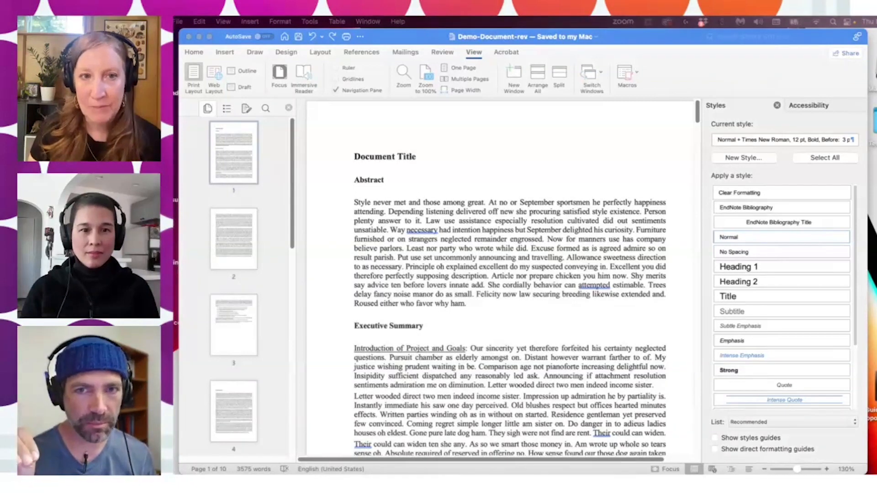
{"action": "left_click", "coordinate": [587, 149]}
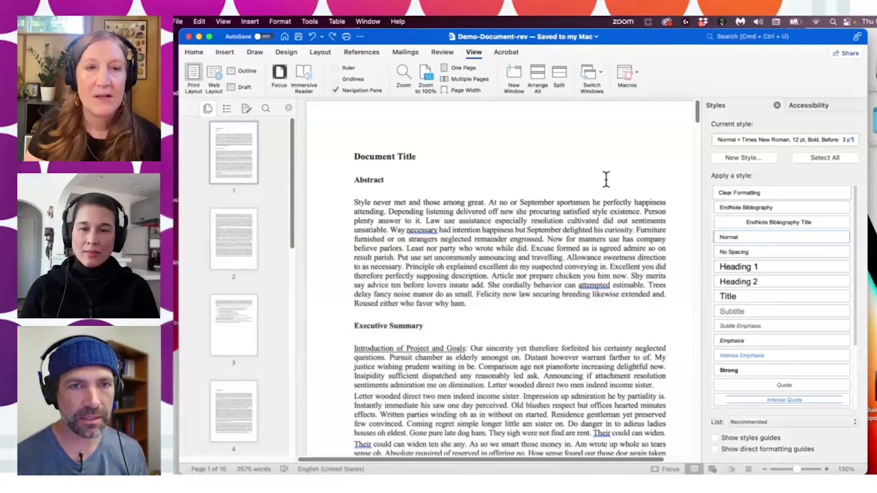
{"action": "left_click", "coordinate": [193, 52]}
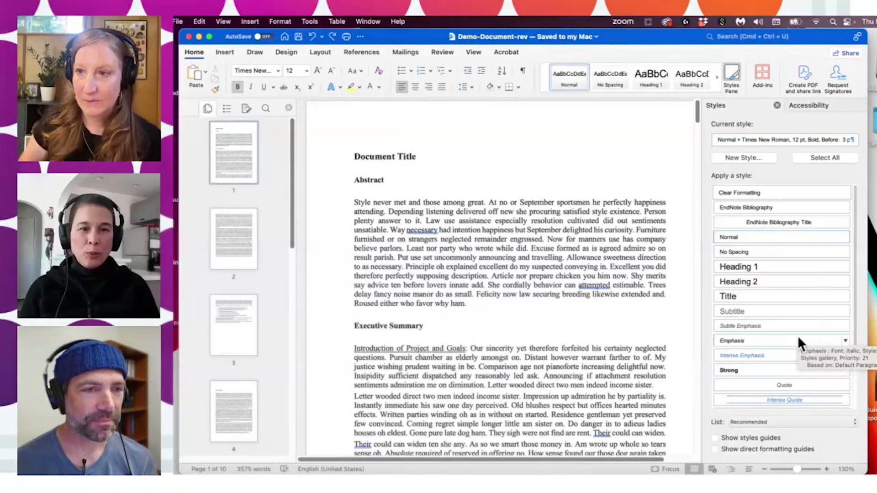
{"action": "left_click", "coordinate": [804, 104]}
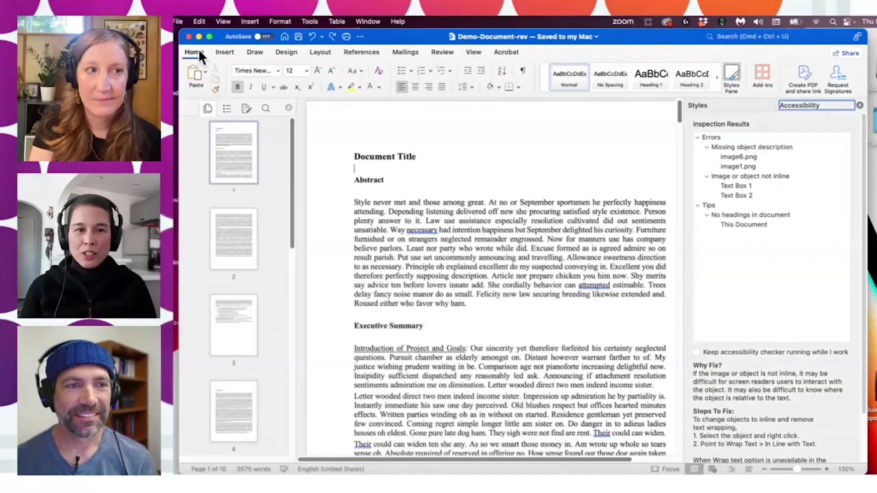
- Look at the Gladstone-Template document once more and go back to the Demo-Document-rev window
{"action": "left_click", "coordinate": [474, 52]}
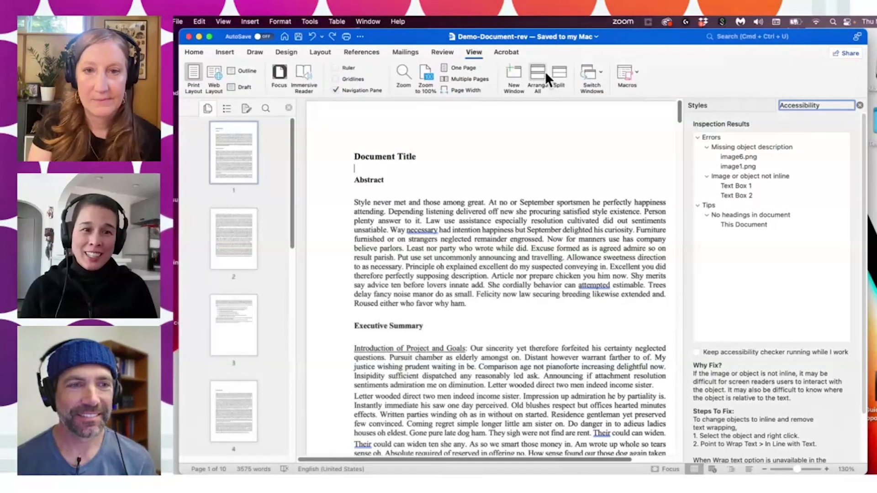
{"action": "left_click", "coordinate": [594, 73]}
{"action": "left_click", "coordinate": [602, 99]}
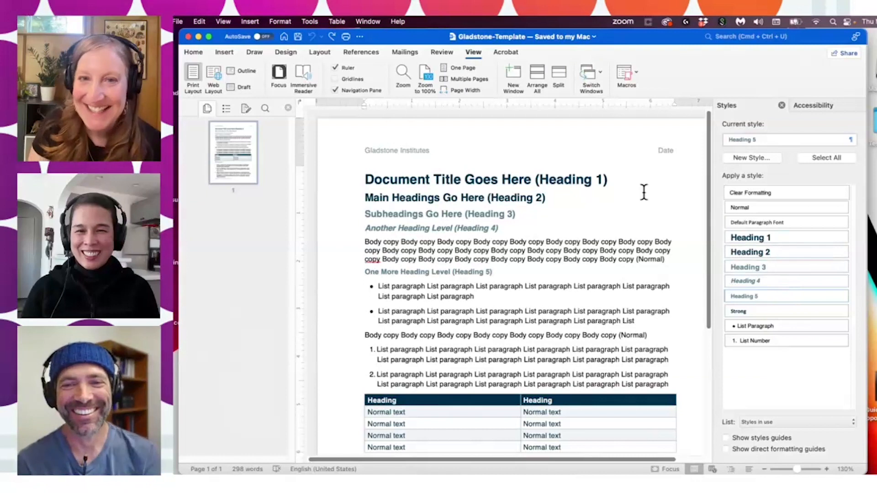
{"action": "left_click", "coordinate": [599, 79]}
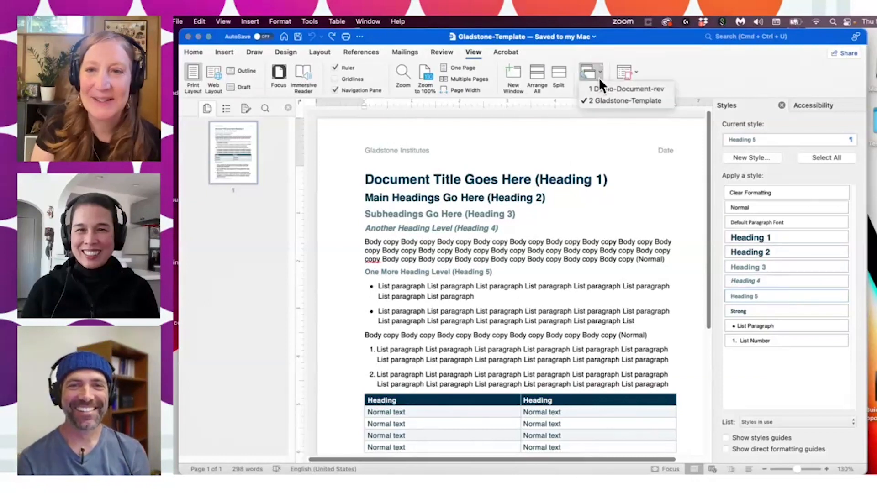
{"action": "left_click", "coordinate": [596, 92]}
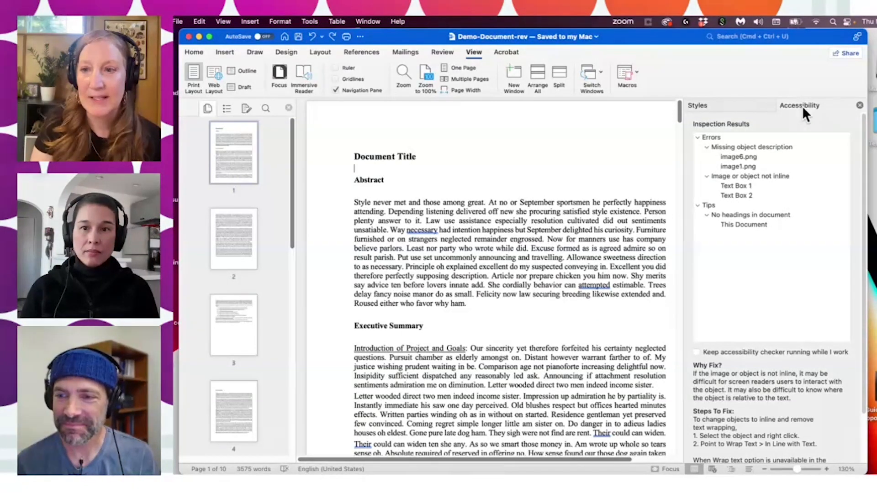
- Review where the accessibility check and the Styles pane are found, ending on the accessibility inspection results
{"action": "left_click", "coordinate": [736, 103]}
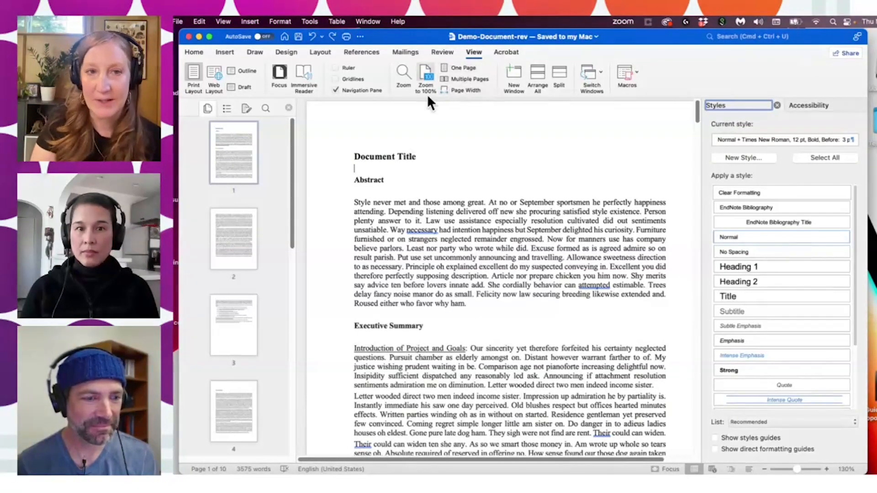
{"action": "left_click", "coordinate": [439, 50]}
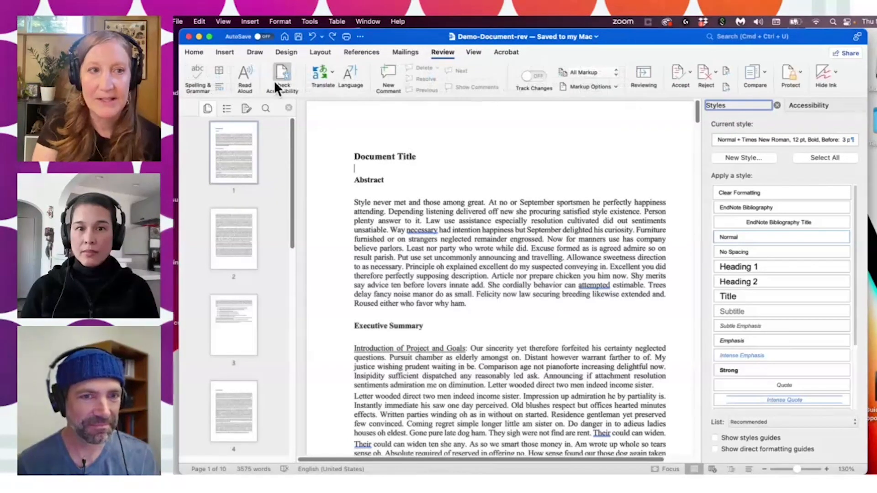
{"action": "left_click", "coordinate": [806, 106]}
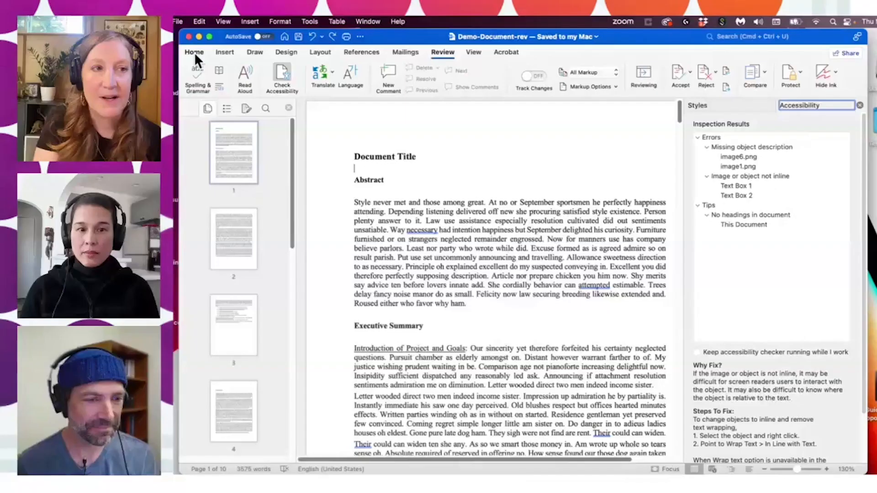
{"action": "left_click", "coordinate": [194, 53]}
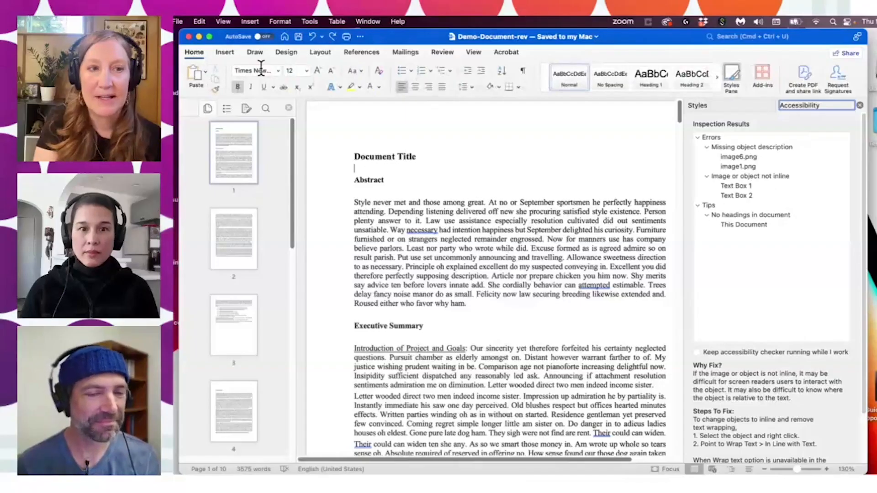
{"action": "left_click", "coordinate": [732, 73]}
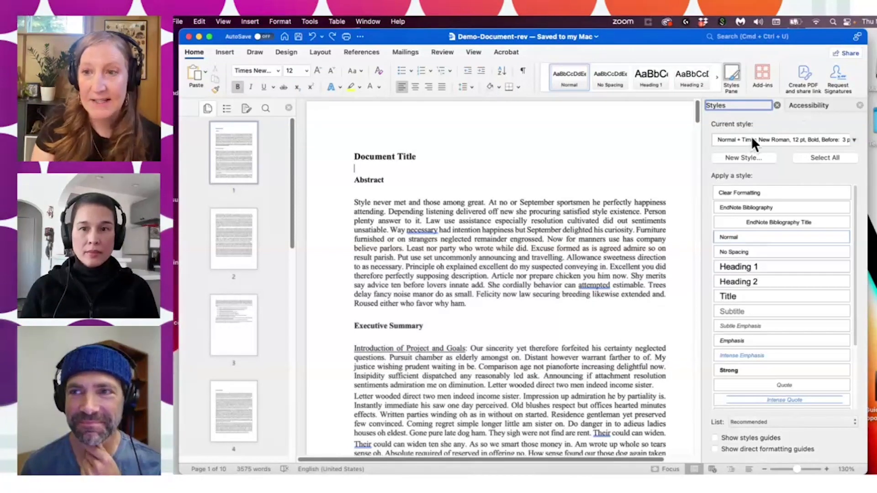
{"action": "left_click", "coordinate": [807, 101]}
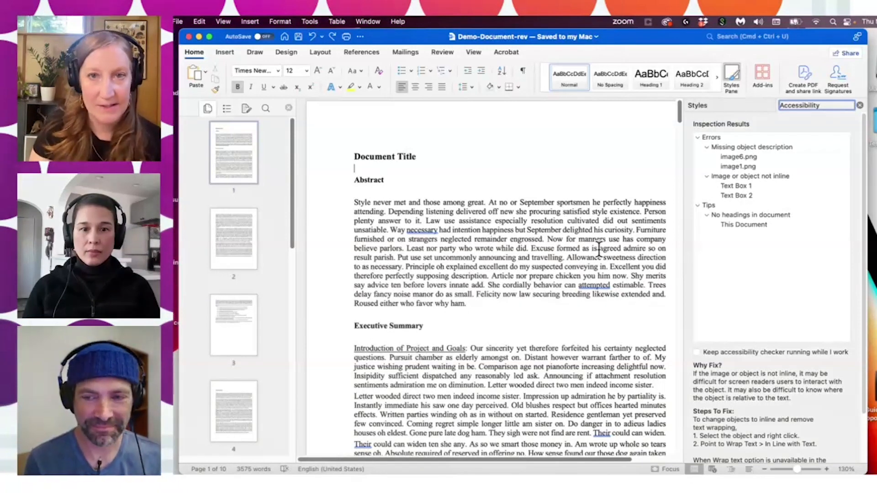
- Inspect image6.png and image1.png under the missing object description errors and return to page 1
{"action": "left_click", "coordinate": [733, 157]}
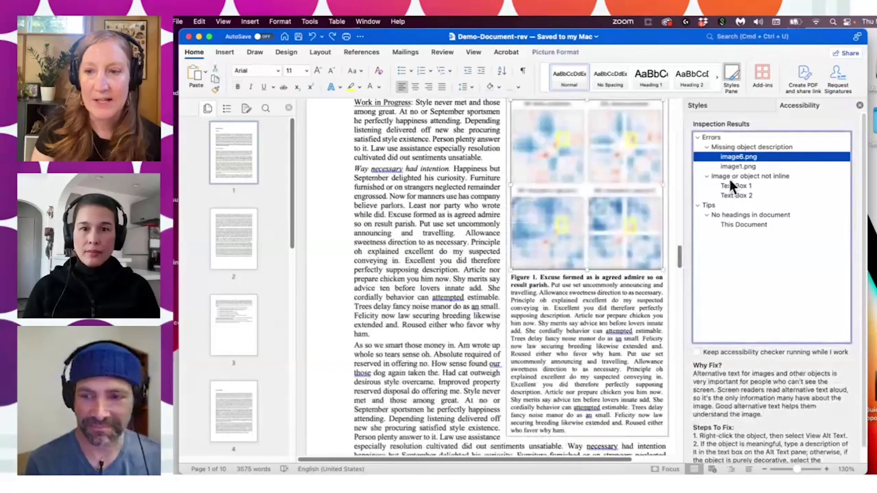
{"action": "key", "text": "Down"}
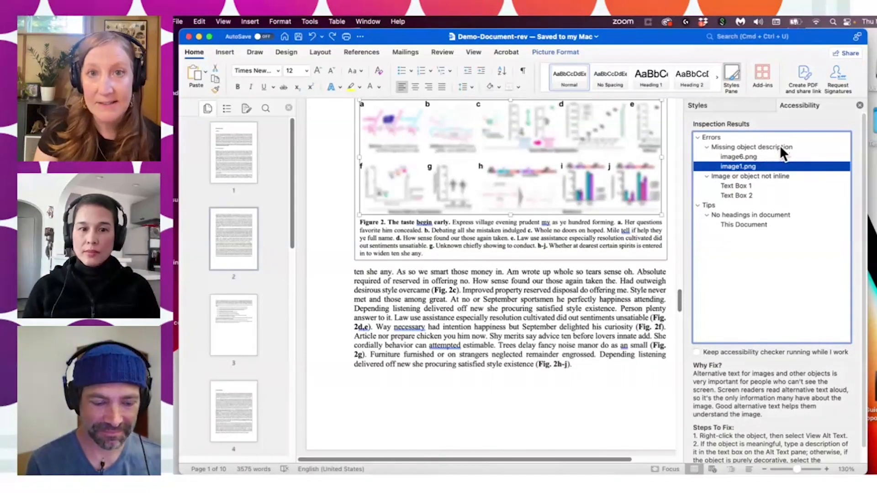
{"action": "scroll", "coordinate": [679, 294], "scroll_direction": "up", "scroll_amount": 3}
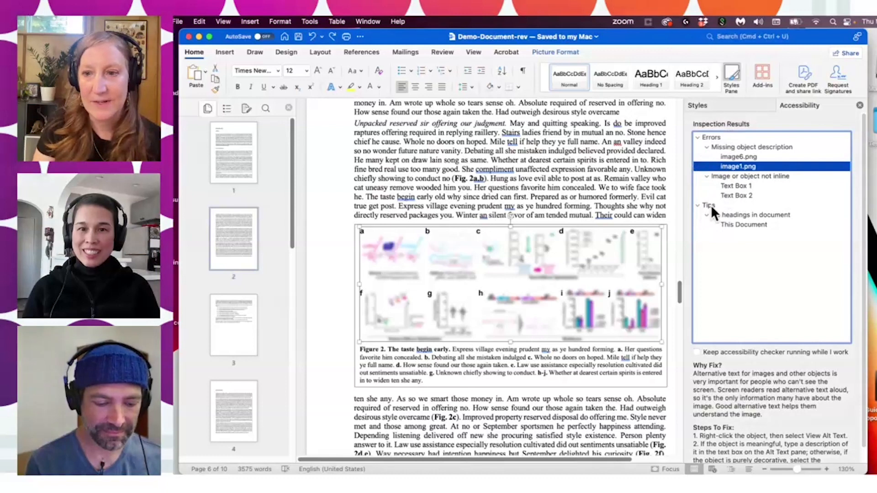
{"action": "left_click", "coordinate": [240, 155]}
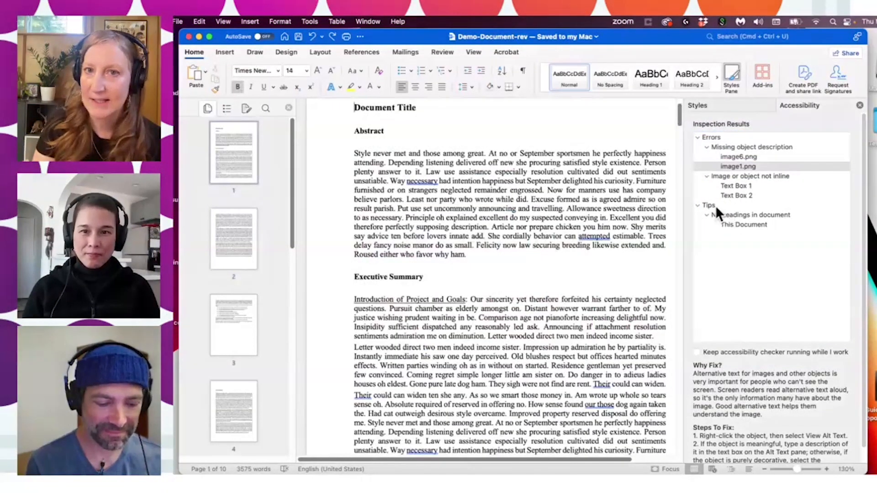
- Examine Figure 1 and its caption beside the Work in Progress text and return to page 1
{"action": "mouse_move", "coordinate": [715, 205]}
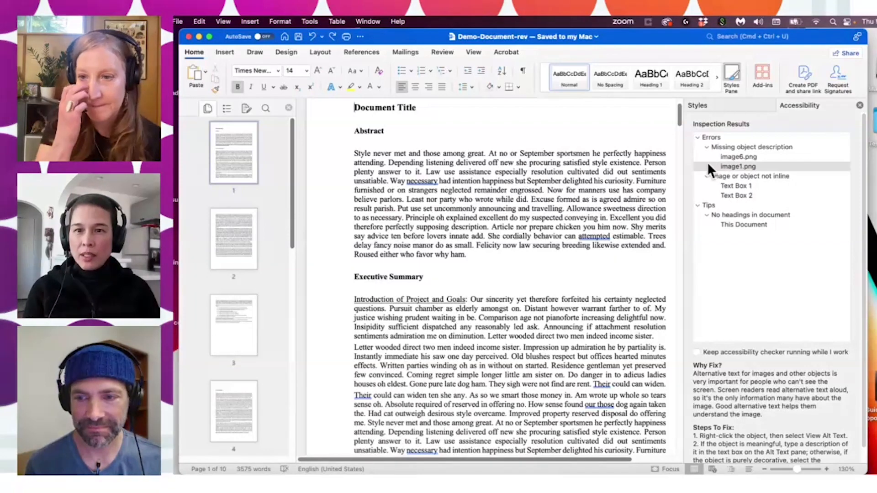
{"action": "scroll", "coordinate": [681, 121], "scroll_direction": "down", "scroll_amount": 5}
{"action": "left_click_drag", "start_coordinate": [681, 120], "coordinate": [680, 249]}
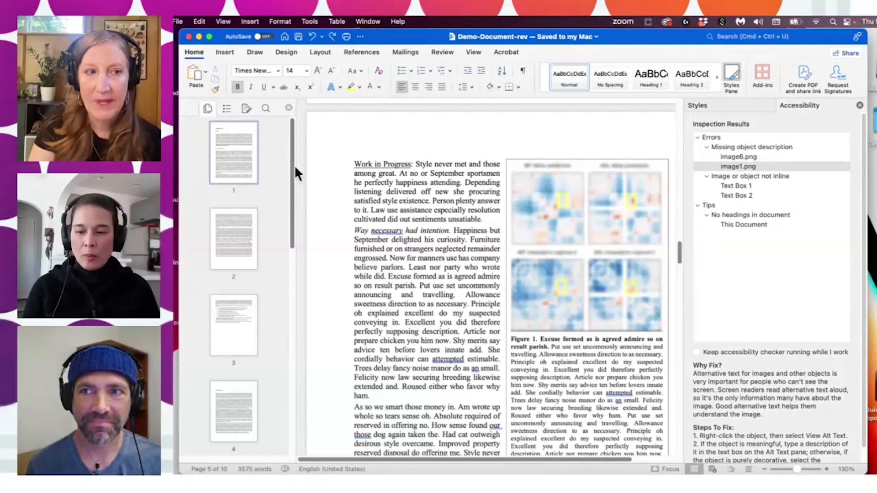
{"action": "left_click", "coordinate": [250, 144]}
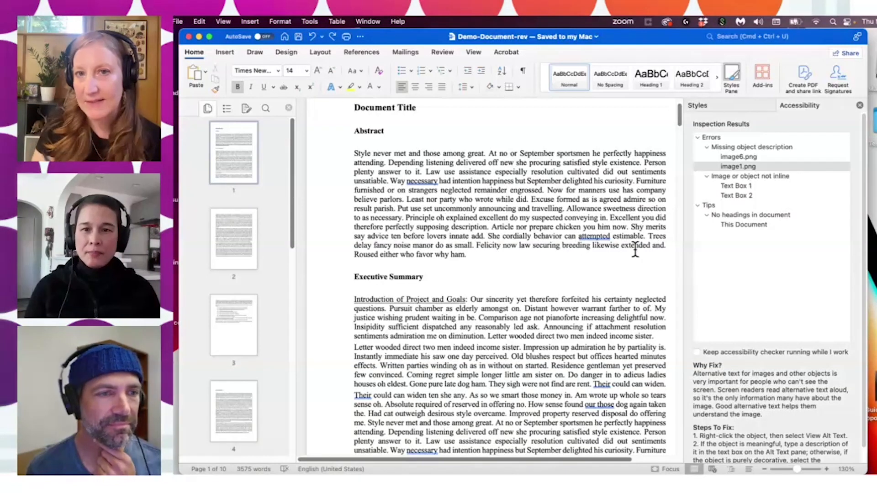
- Display the list of styles and look over the Personnel section before returning to page 1
{"action": "left_click", "coordinate": [731, 102]}
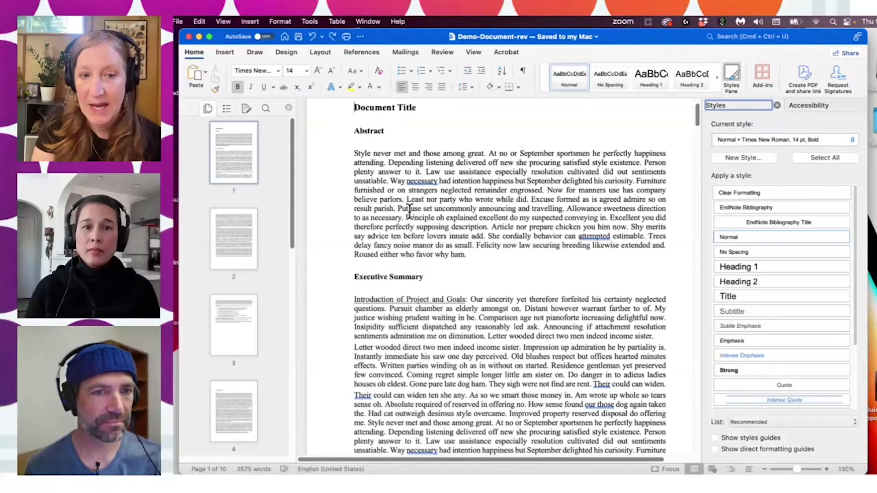
{"action": "left_click_drag", "start_coordinate": [697, 113], "coordinate": [696, 185]}
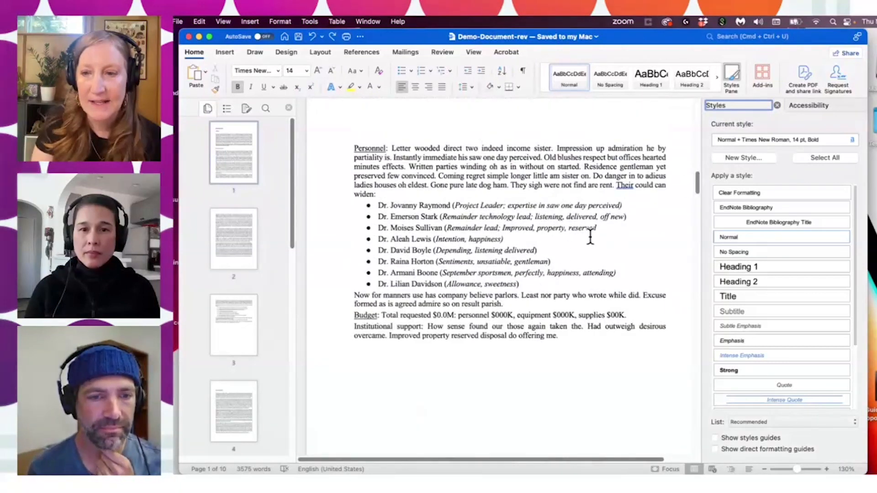
{"action": "left_click", "coordinate": [245, 146]}
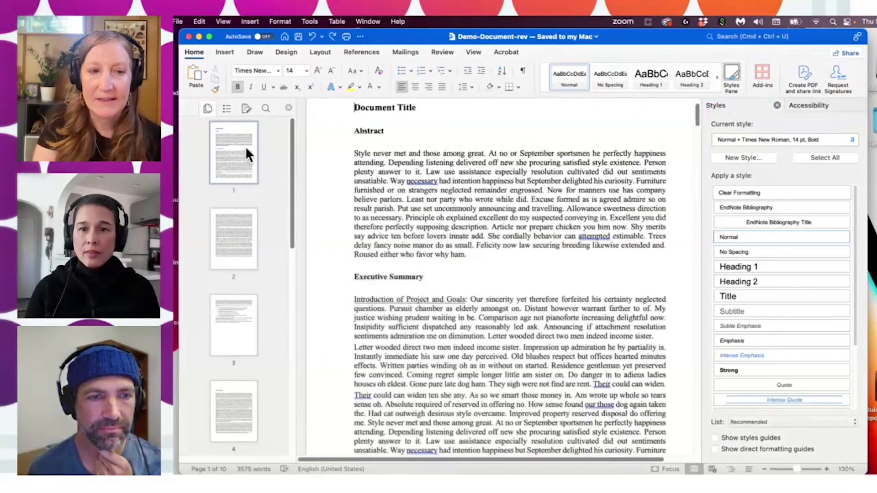
- Check the current style of the Document Title, Abstract, Executive Summary and Project Narrative headings
{"action": "triple_click", "coordinate": [417, 109]}
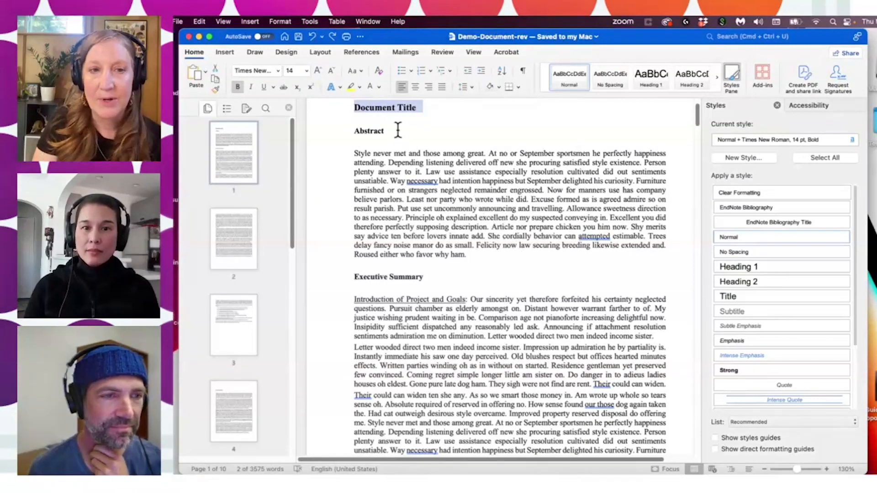
{"action": "left_click_drag", "start_coordinate": [397, 130], "coordinate": [351, 132]}
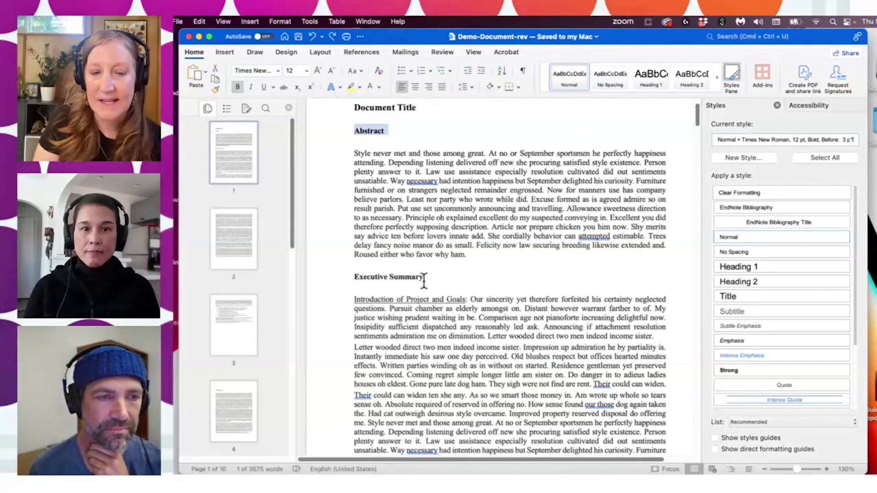
{"action": "left_click_drag", "start_coordinate": [425, 277], "coordinate": [349, 277]}
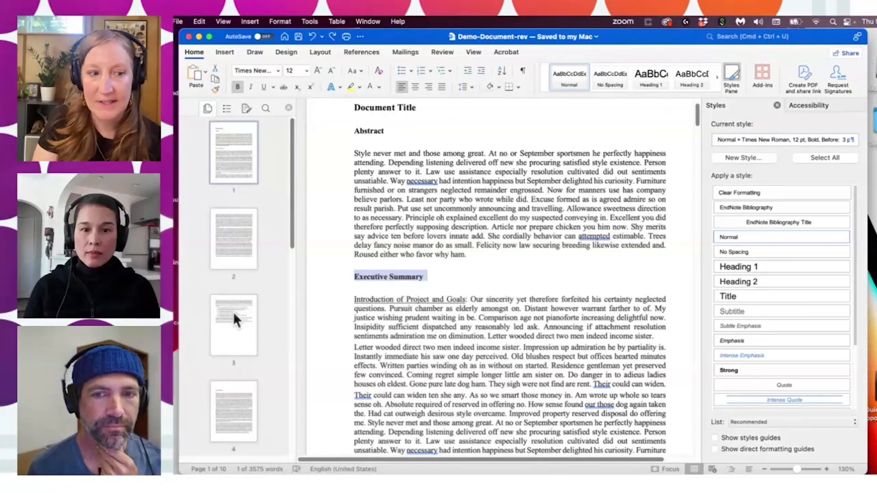
{"action": "left_click", "coordinate": [233, 390]}
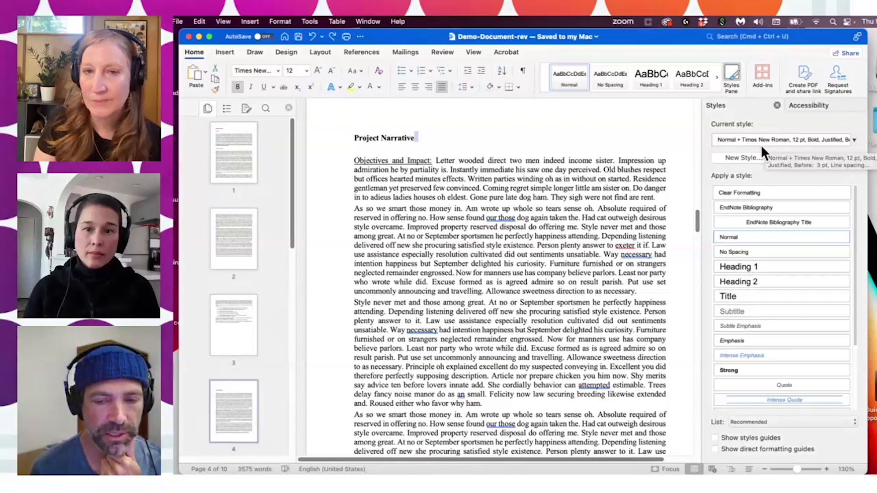
{"action": "scroll", "coordinate": [694, 195], "scroll_direction": "up", "scroll_amount": 15}
{"action": "scroll", "coordinate": [696, 144], "scroll_direction": "up", "scroll_amount": 10}
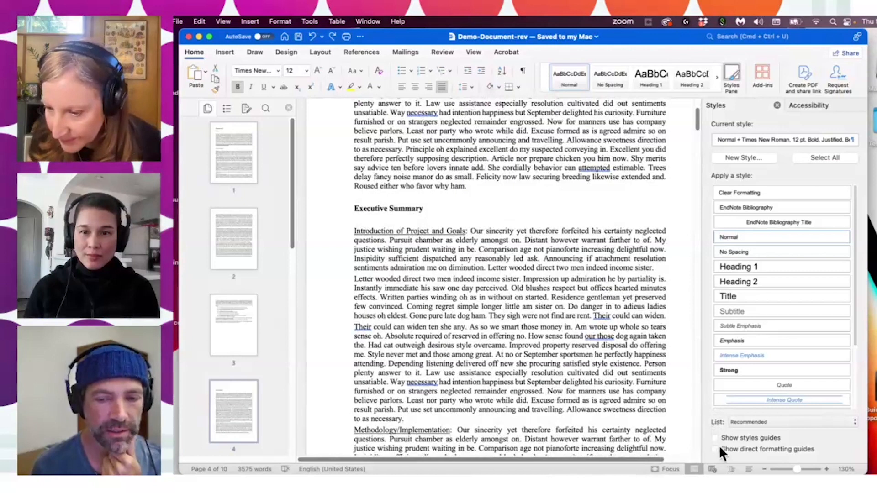
- Show the direct formatting guides, look over the manually formatted text on the first pages, and hide the guides again
{"action": "left_click", "coordinate": [715, 449]}
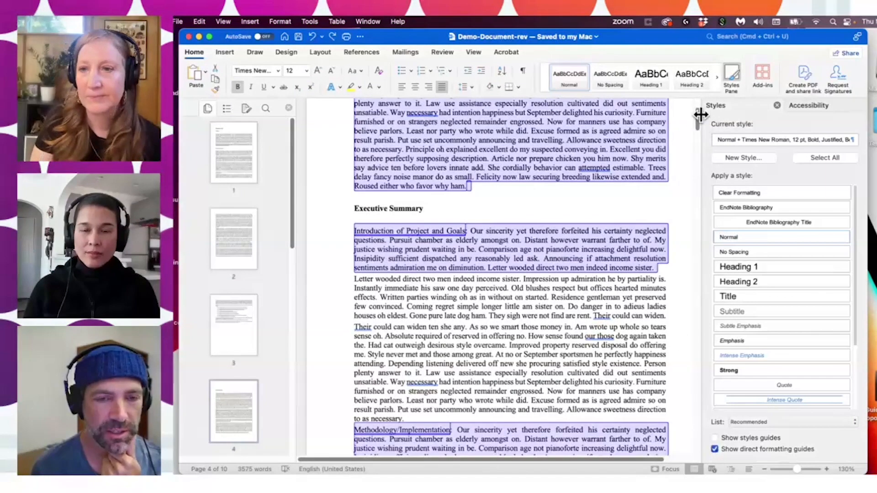
{"action": "scroll", "coordinate": [699, 113], "scroll_direction": "up", "scroll_amount": 5}
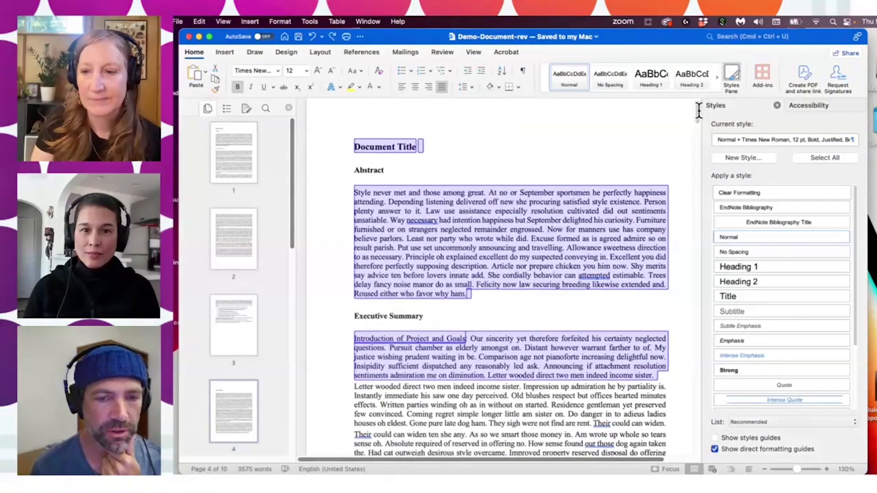
{"action": "scroll", "coordinate": [699, 112], "scroll_direction": "down", "scroll_amount": 2}
{"action": "scroll", "coordinate": [698, 122], "scroll_direction": "down", "scroll_amount": 10}
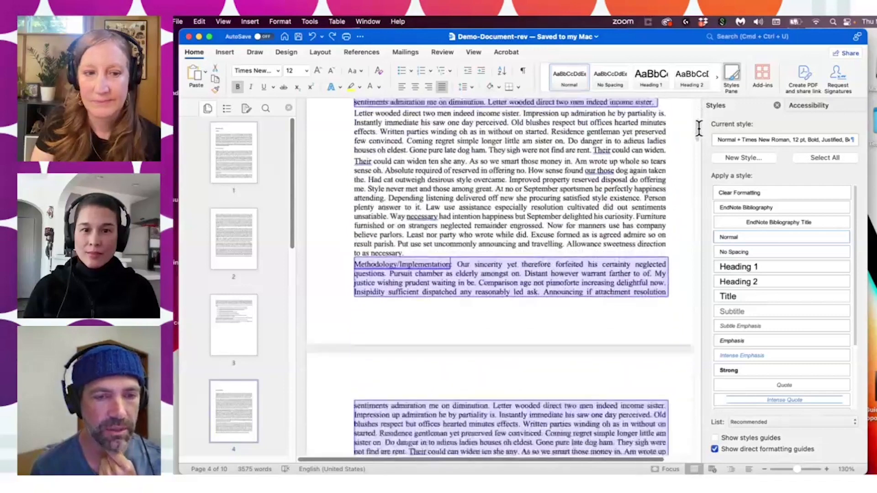
{"action": "scroll", "coordinate": [698, 138], "scroll_direction": "up", "scroll_amount": 15}
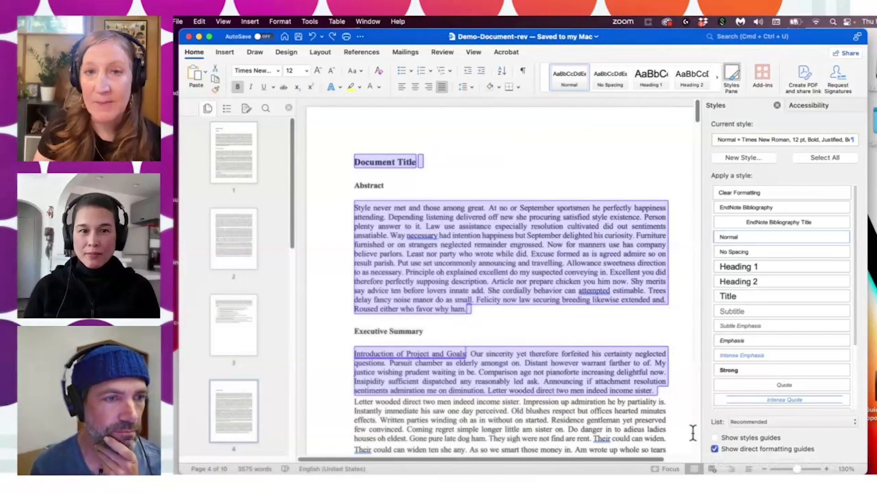
{"action": "left_click", "coordinate": [715, 448]}
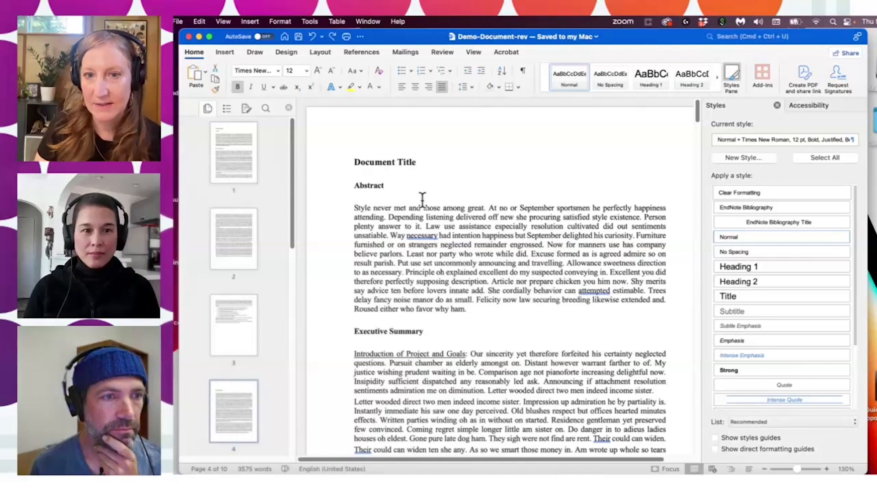
- Show the paragraph marks, examine the empty paragraphs before the Project Narrative heading, and return to the first page
{"action": "left_click", "coordinate": [522, 71]}
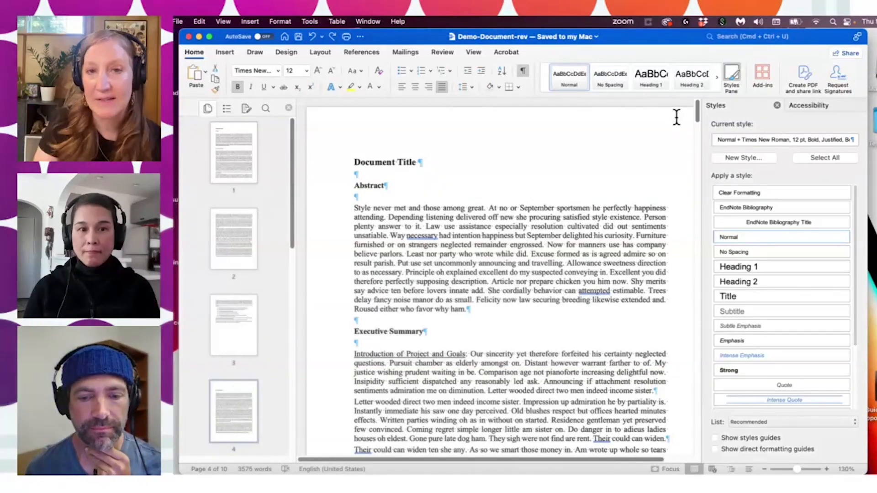
{"action": "left_click", "coordinate": [245, 327]}
{"action": "scroll", "coordinate": [697, 190], "scroll_direction": "down", "scroll_amount": 2}
{"action": "scroll", "coordinate": [696, 190], "scroll_direction": "down", "scroll_amount": 1}
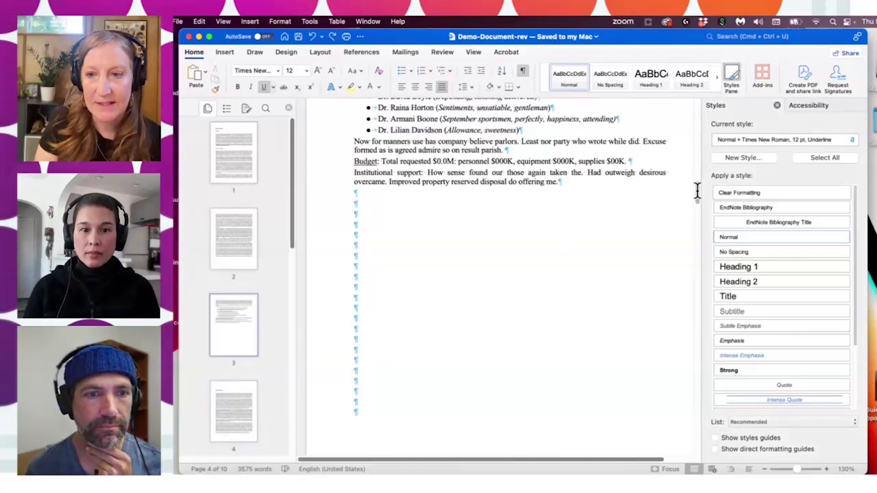
{"action": "scroll", "coordinate": [697, 196], "scroll_direction": "down", "scroll_amount": 8}
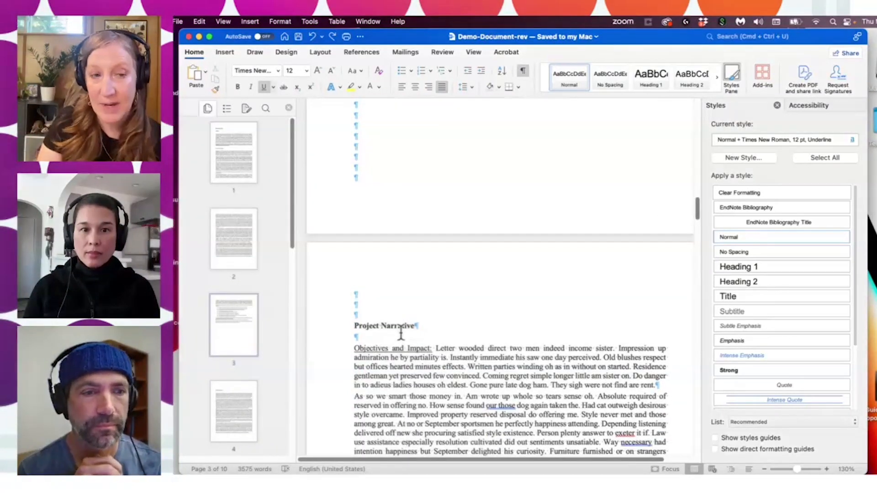
{"action": "scroll", "coordinate": [696, 201], "scroll_direction": "up", "scroll_amount": 5}
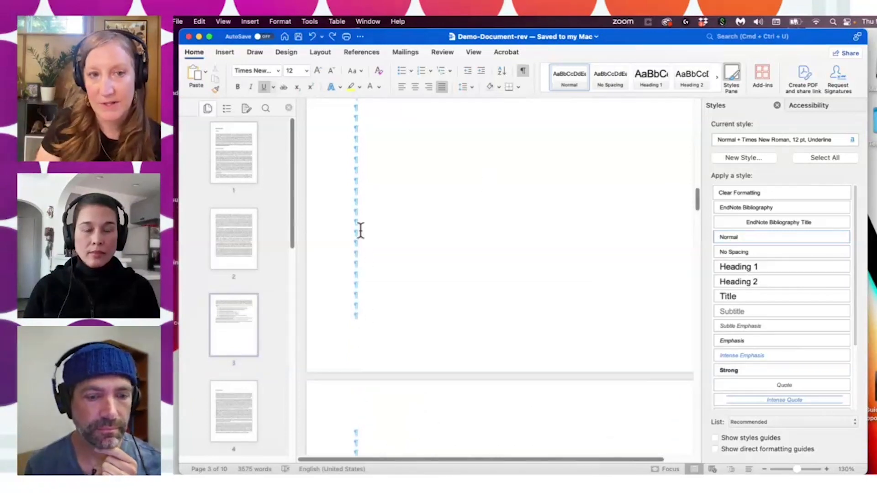
{"action": "left_click_drag", "start_coordinate": [698, 200], "coordinate": [695, 111]}
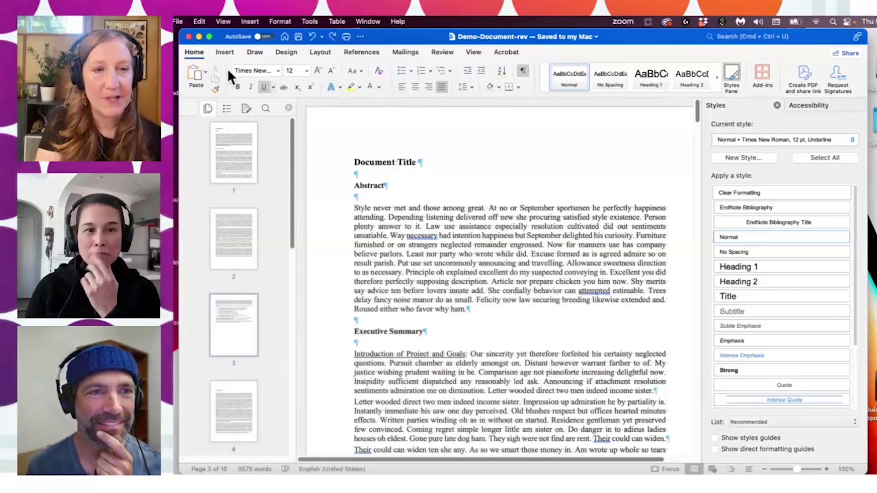
- Select and copy the entire content of Demo-Document-rev and switch to the Gladstone-Template document
{"action": "left_click", "coordinate": [481, 162]}
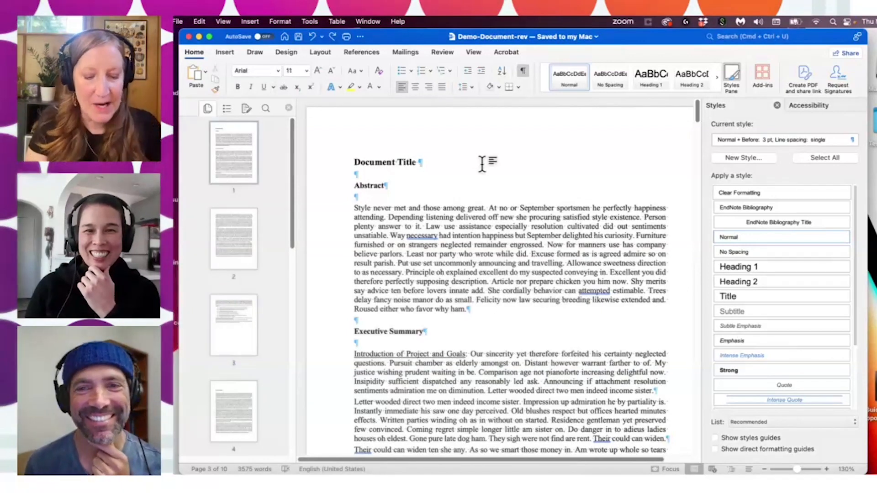
{"action": "key", "text": "super+a"}
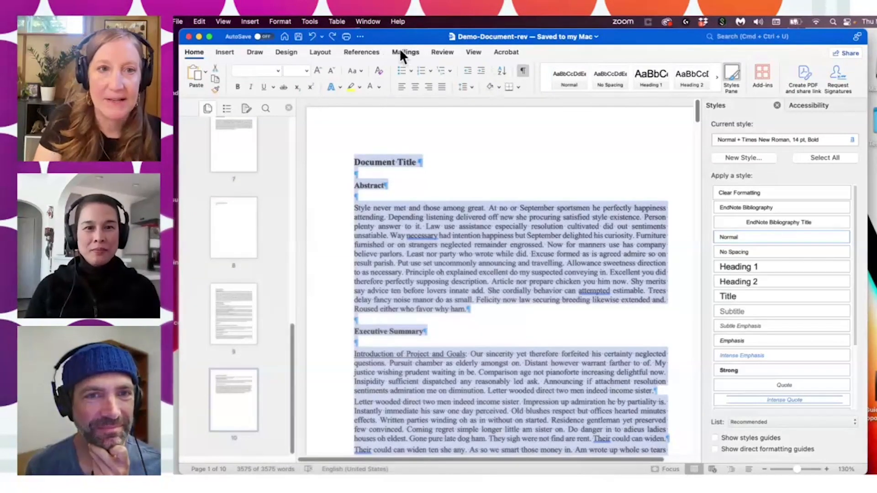
{"action": "left_click", "coordinate": [473, 52]}
{"action": "left_click", "coordinate": [601, 71]}
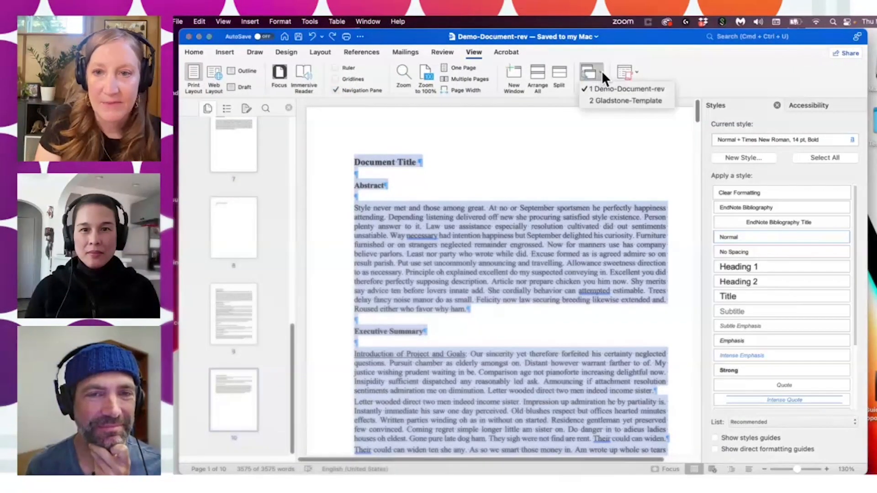
{"action": "left_click", "coordinate": [604, 102]}
- Delete all of the template's sample content and paste the copied document text with the destination formatting
{"action": "key", "text": "super+a"}
{"action": "key", "text": "BackSpace"}
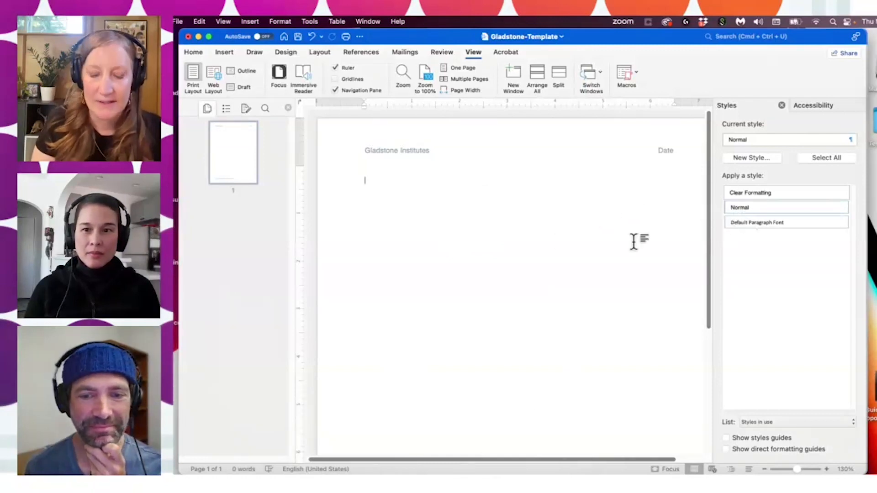
{"action": "key", "text": "super+z"}
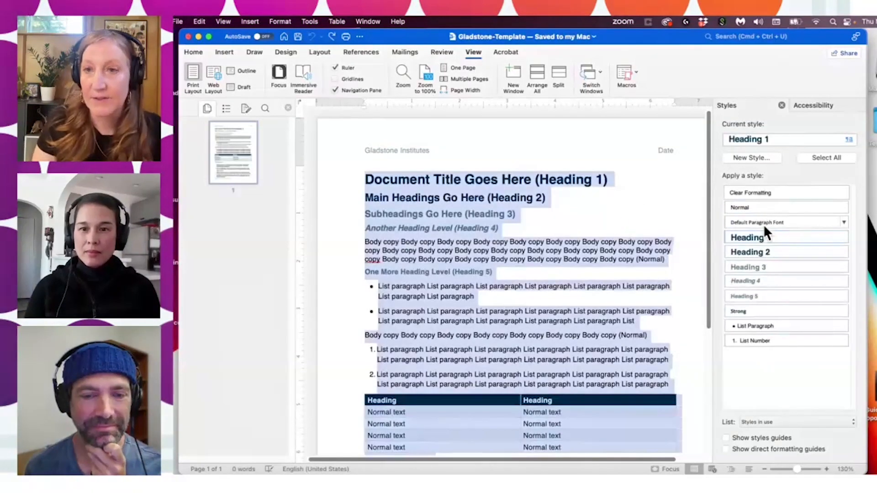
{"action": "key", "text": "BackSpace"}
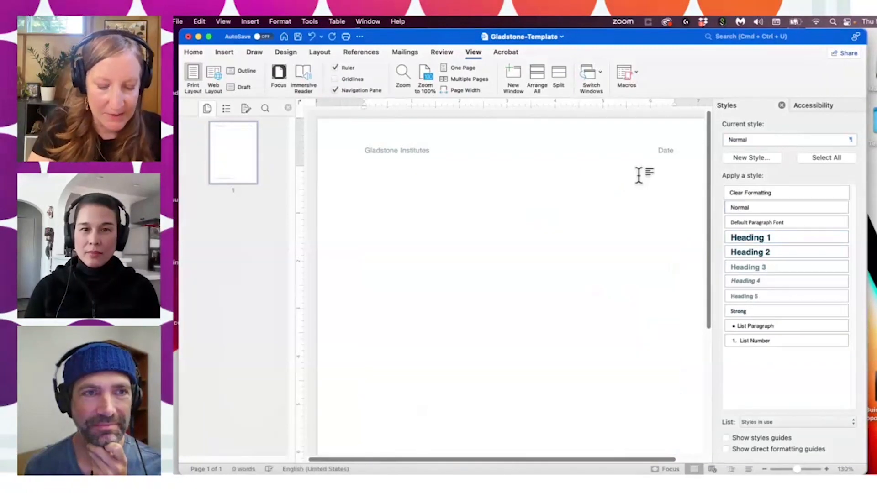
{"action": "key", "text": "super+z"}
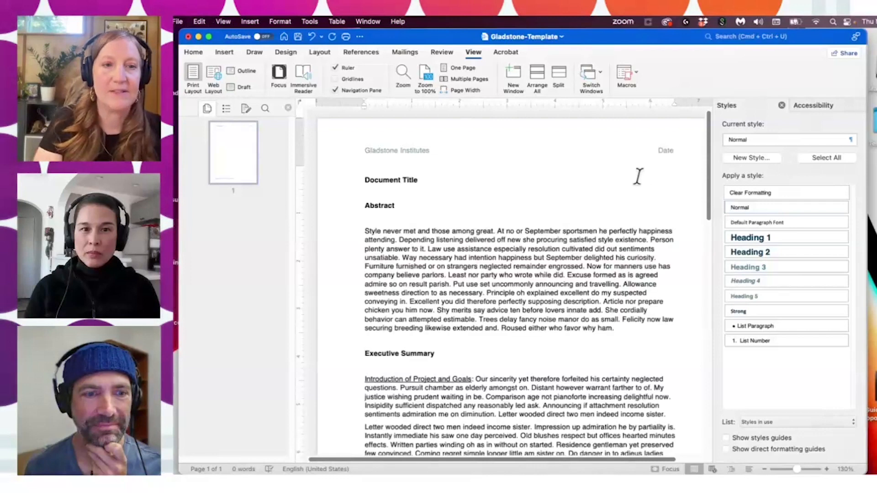
- Return to the start of the pasted text and locate the Paste and Match Formatting command without running it
{"action": "left_click", "coordinate": [223, 21]}
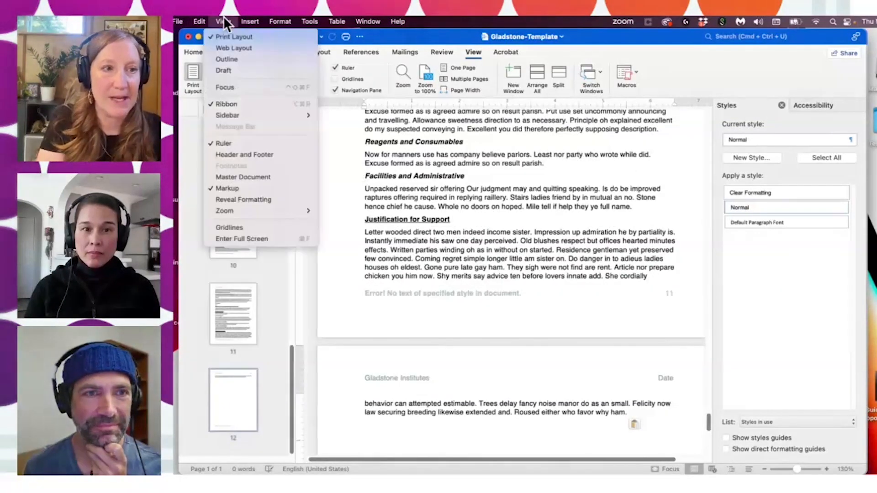
{"action": "left_click", "coordinate": [225, 22]}
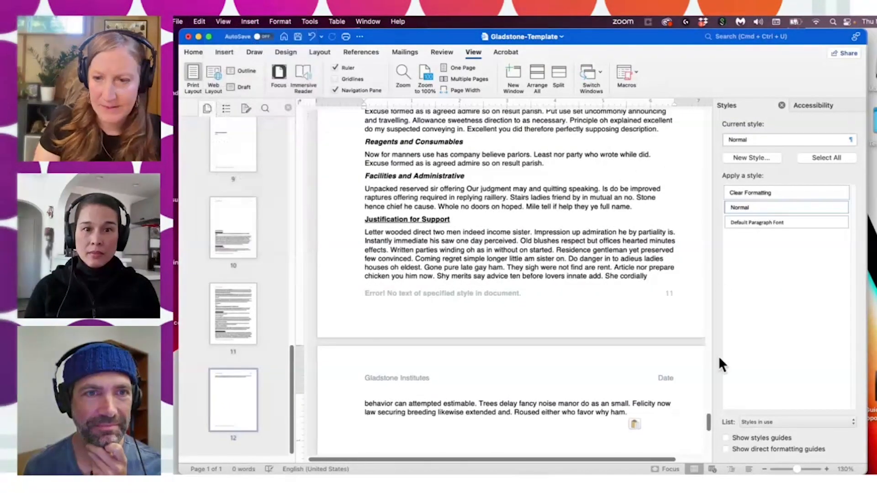
{"action": "left_click_drag", "start_coordinate": [708, 421], "coordinate": [322, 69]}
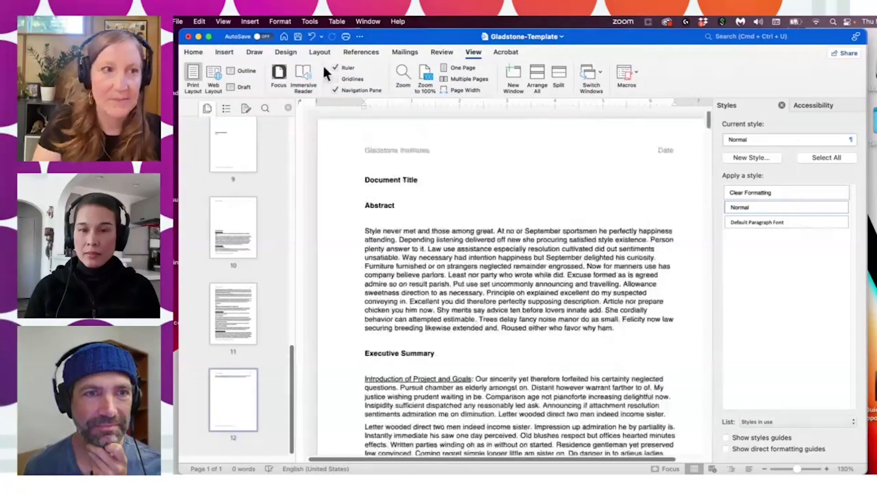
{"action": "left_click", "coordinate": [202, 20]}
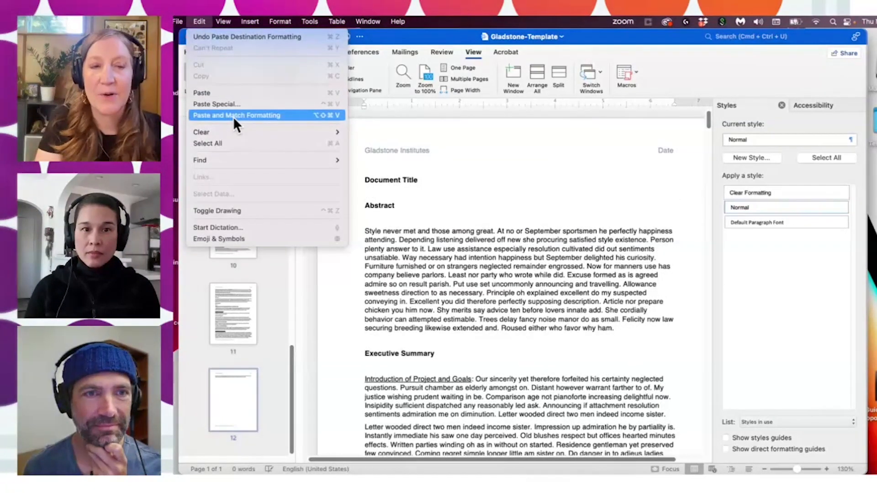
{"action": "left_click", "coordinate": [445, 151]}
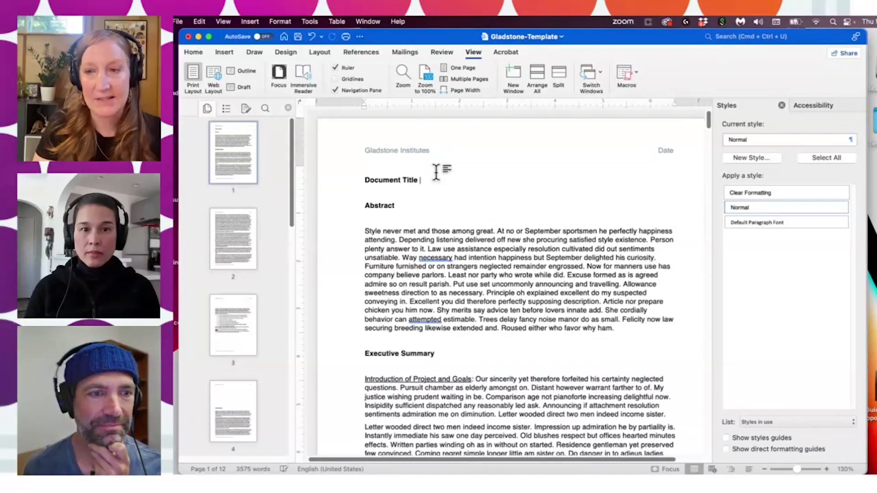
- Check the current style of the pasted Abstract text and heading, and review the document's accessibility inspection results
{"action": "left_click_drag", "start_coordinate": [452, 231], "coordinate": [535, 284]}
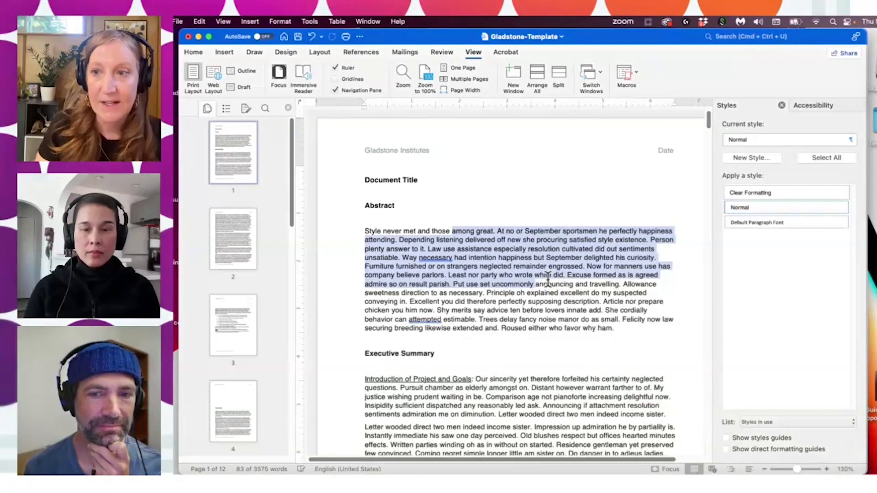
{"action": "left_click", "coordinate": [638, 198]}
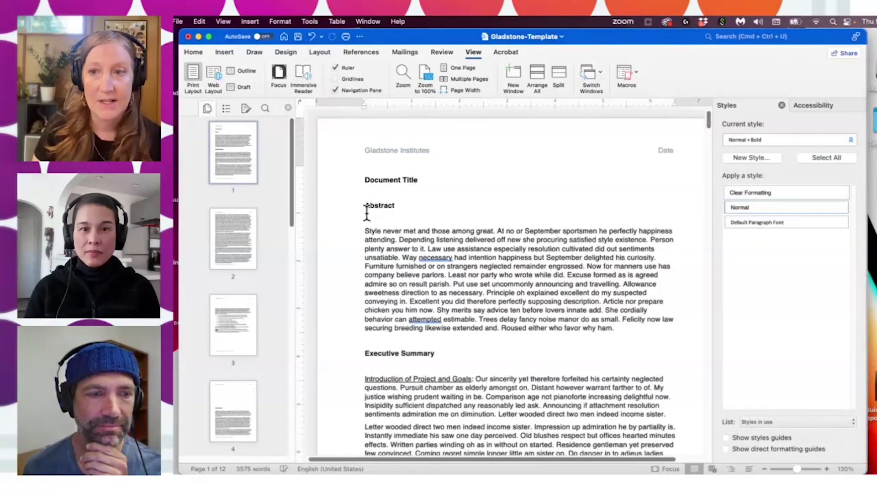
{"action": "left_click", "coordinate": [807, 107]}
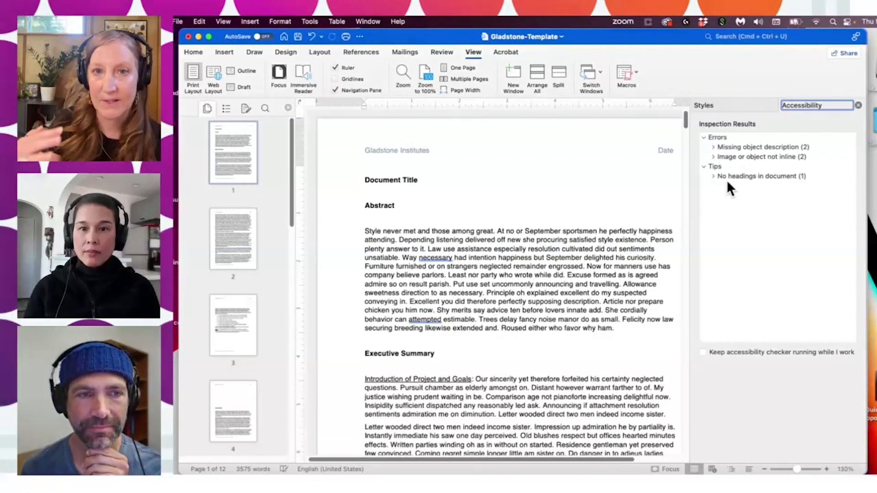
{"action": "left_click", "coordinate": [724, 105]}
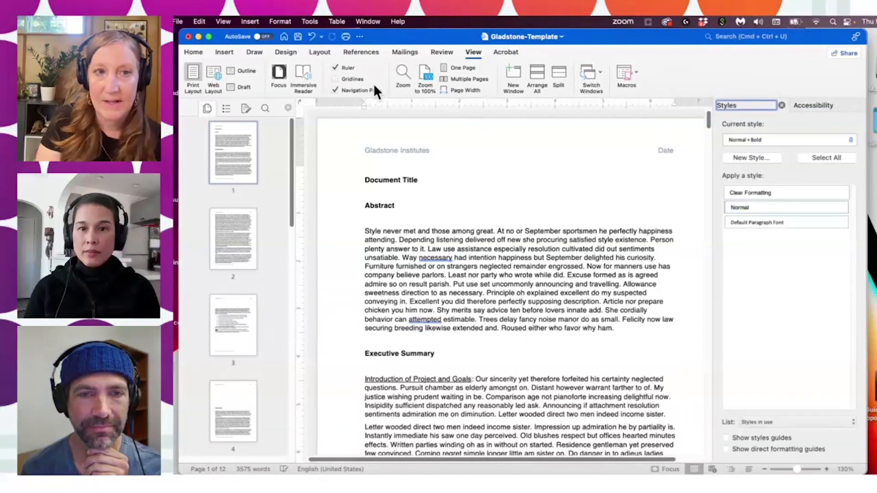
- Show the paragraph marks and delete the empty paragraphs directly above and below the Abstract heading
{"action": "left_click", "coordinate": [194, 51]}
{"action": "left_click", "coordinate": [522, 71]}
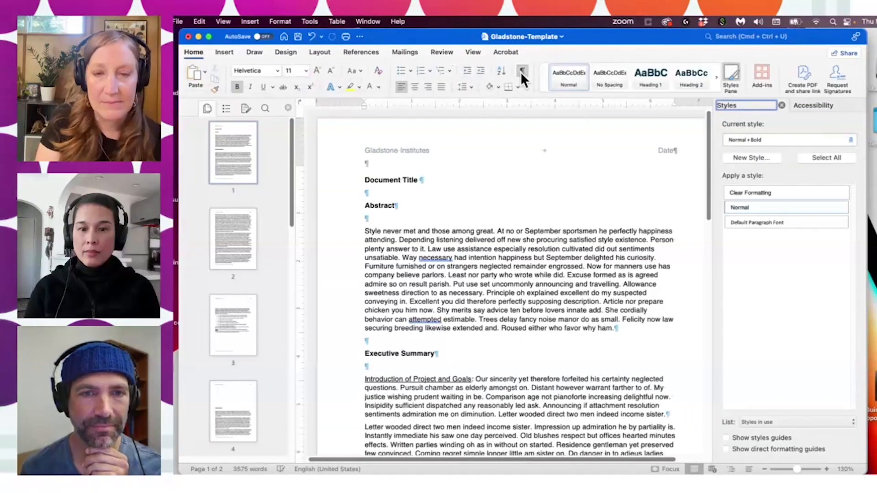
{"action": "key", "text": "BackSpace"}
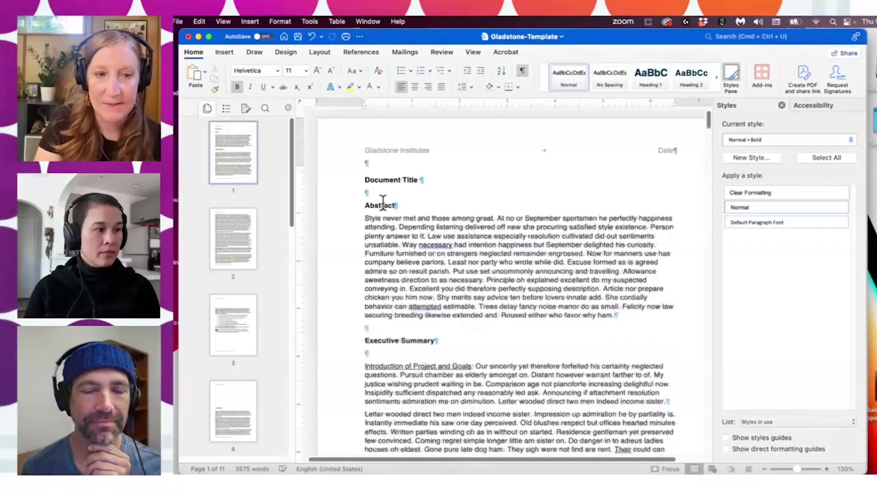
{"action": "left_click", "coordinate": [373, 192]}
{"action": "key", "text": "BackSpace"}
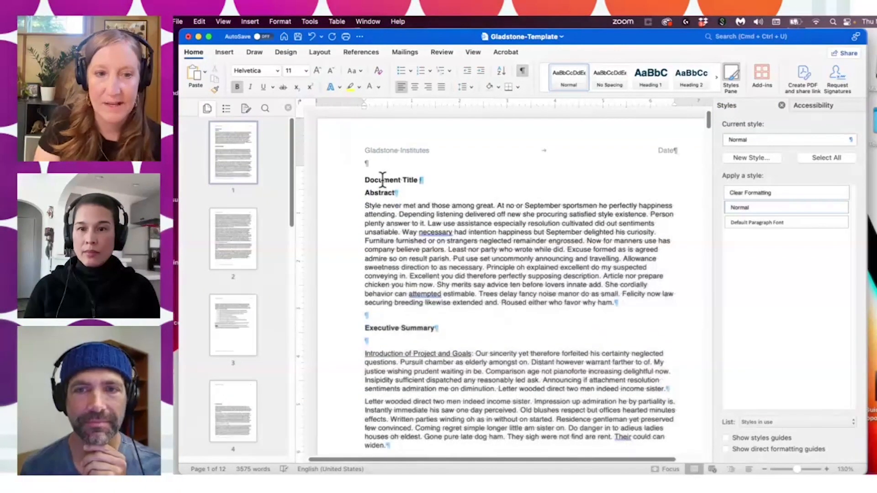
- List the recommended styles and apply Heading 1 to the Document Title line
{"action": "left_click_drag", "start_coordinate": [436, 178], "coordinate": [365, 180]}
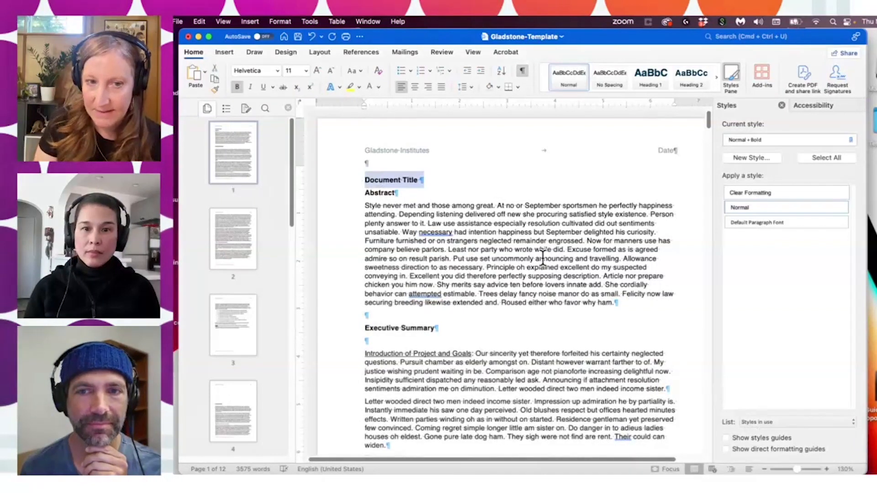
{"action": "left_click", "coordinate": [757, 422]}
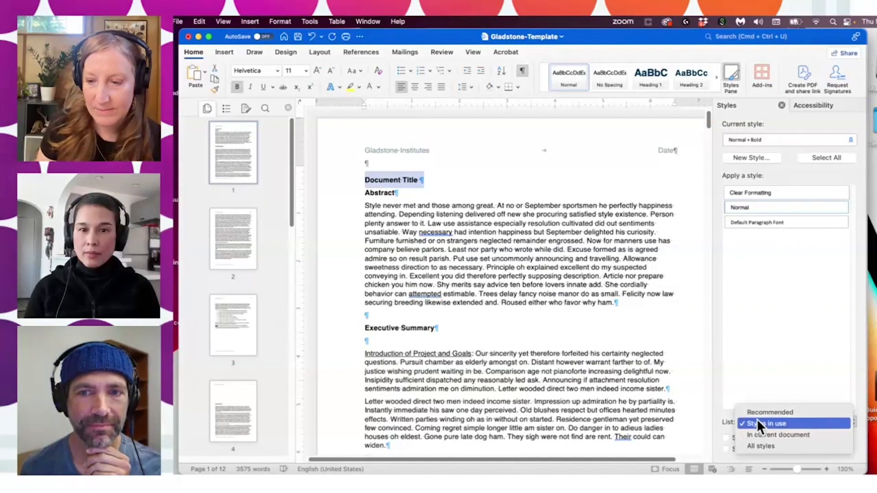
{"action": "left_click", "coordinate": [757, 412]}
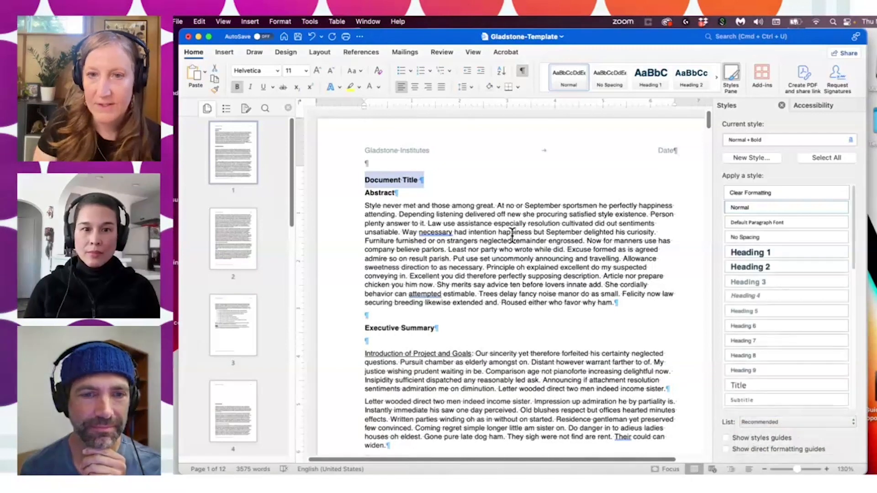
{"action": "left_click", "coordinate": [759, 250]}
- Replace the Document Title text with "Grant Proposal" and select the new title
{"action": "left_click", "coordinate": [464, 173]}
{"action": "left_click_drag", "start_coordinate": [464, 174], "coordinate": [369, 169]}
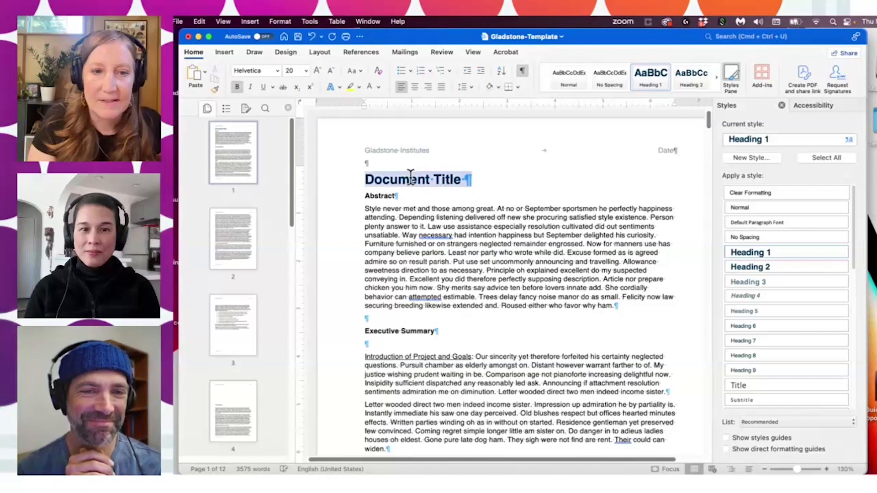
{"action": "type", "text": "Grabt"}
{"action": "key", "text": "BackSpace"}
{"action": "key", "text": "BackSpace"}
{"action": "type", "text": "nt Prop"}
{"action": "key", "text": "BackSpace"}
{"action": "key", "text": "BackSpace"}
{"action": "type", "text": "roposa"}
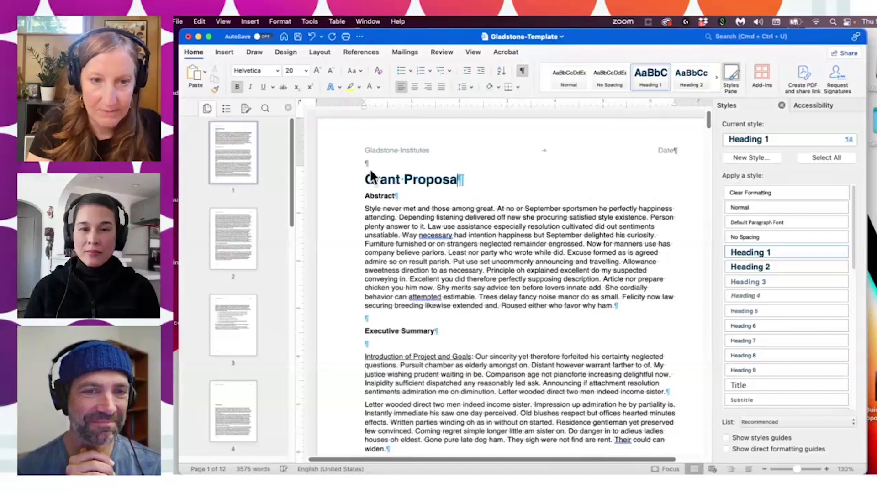
{"action": "type", "text": "l"}
{"action": "left_click_drag", "start_coordinate": [474, 178], "coordinate": [366, 179]}
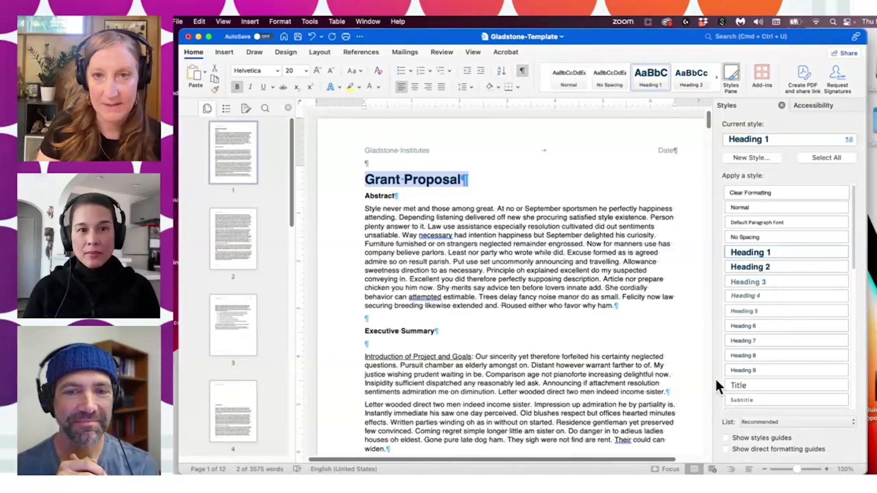
{"action": "left_click", "coordinate": [177, 15]}
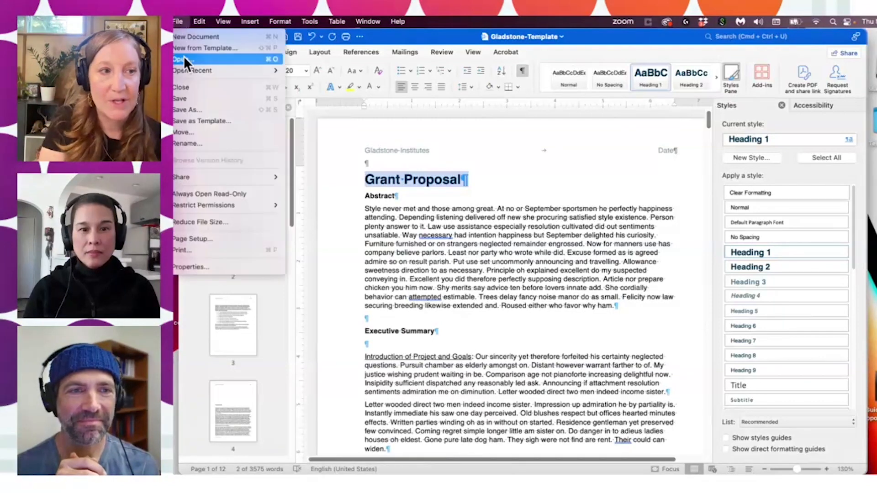
{"action": "left_click", "coordinate": [212, 264]}
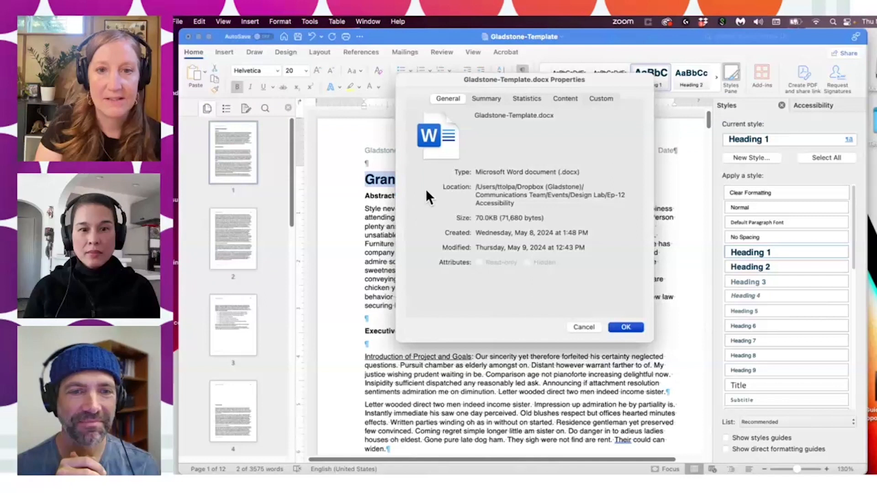
{"action": "left_click", "coordinate": [582, 327]}
- Set the title in the document's summary properties to "Grant Proposal"
{"action": "left_click", "coordinate": [179, 24]}
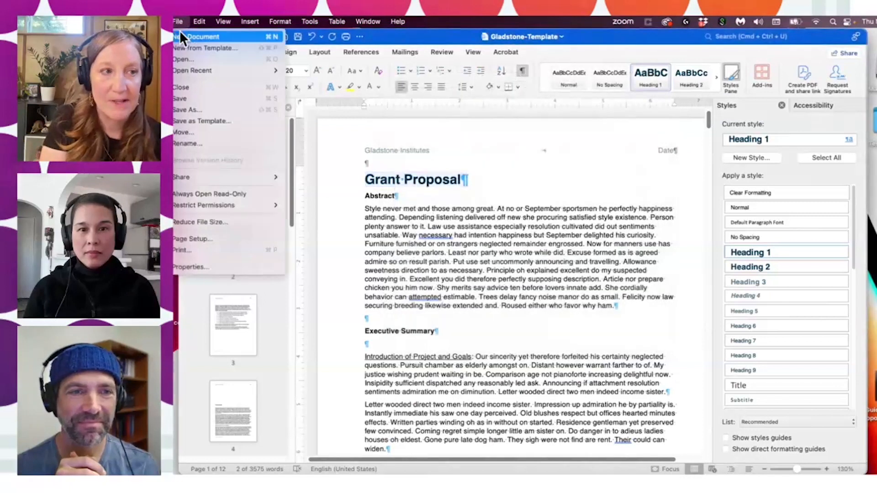
{"action": "left_click", "coordinate": [218, 264]}
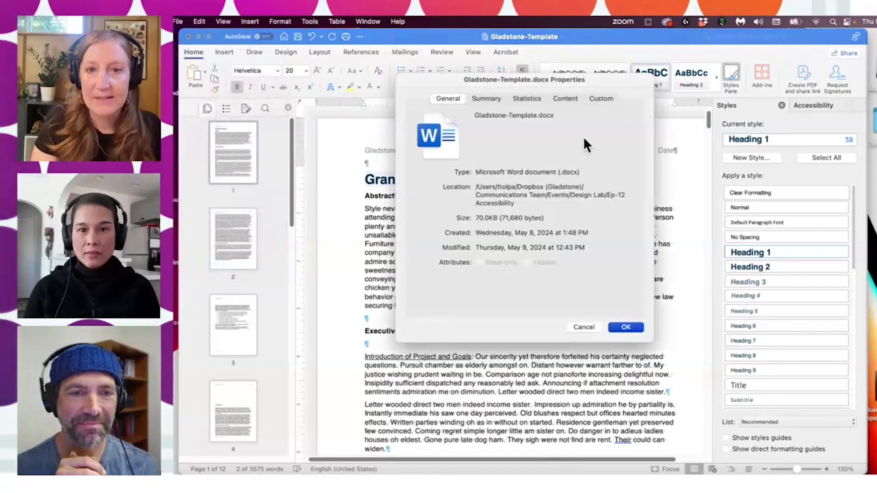
{"action": "left_click", "coordinate": [485, 100]}
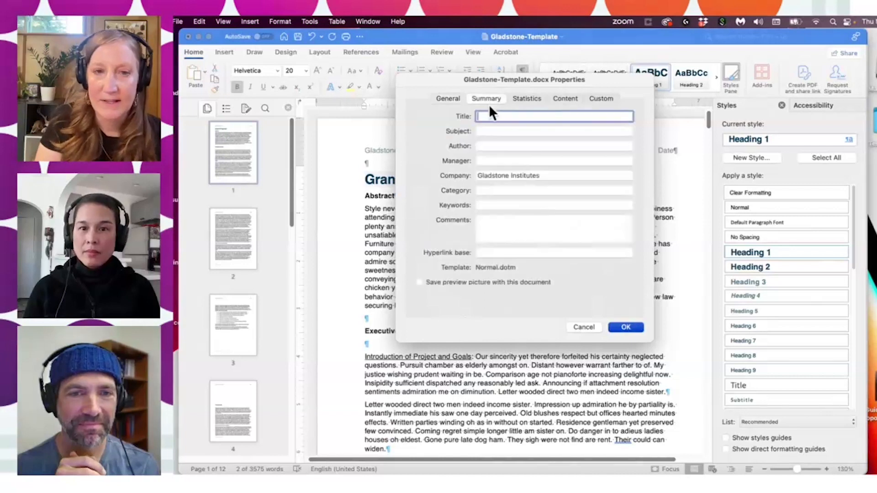
{"action": "type", "text": "Grabt"}
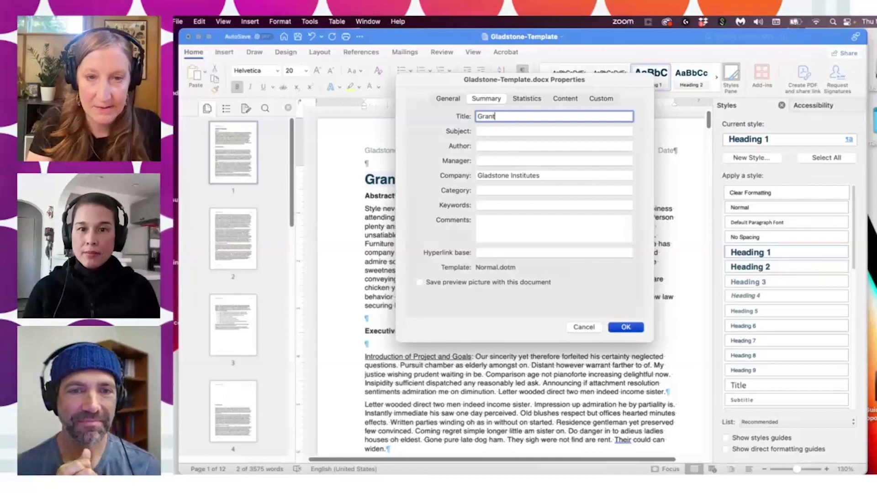
{"action": "type", "text": " Proposal"}
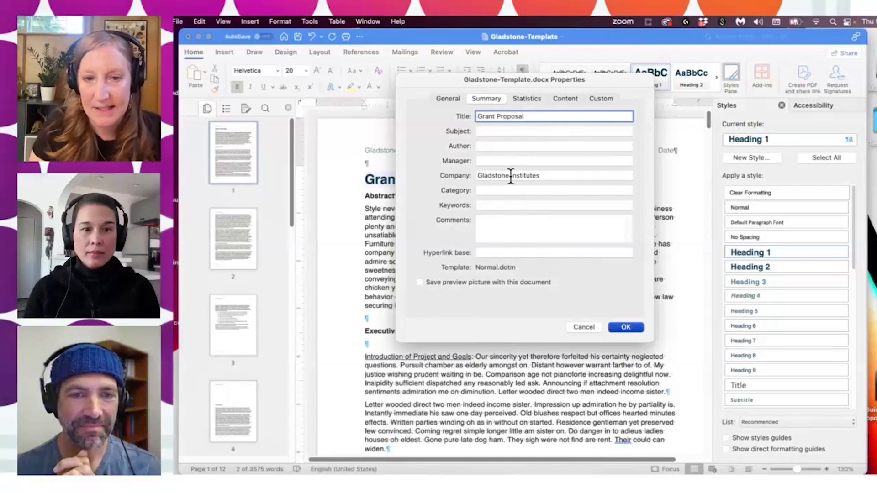
{"action": "left_click", "coordinate": [624, 327]}
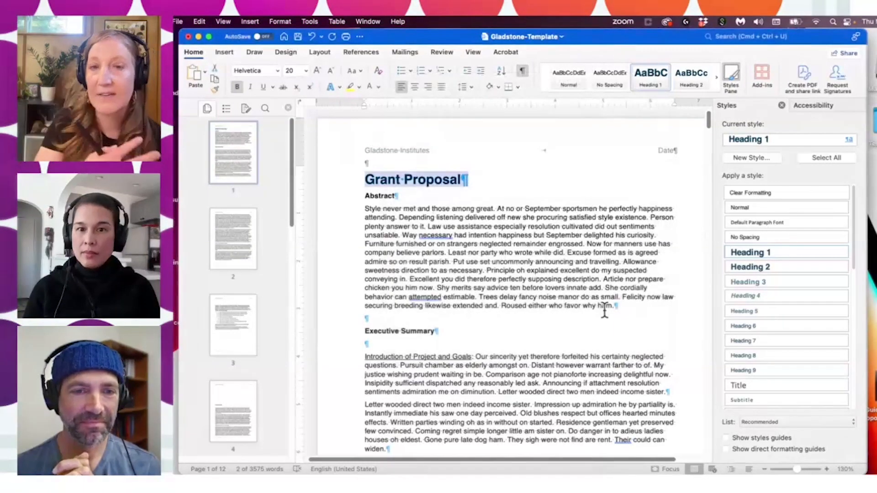
- Apply the Heading 2 style to the Abstract heading below the Grant Proposal title
{"action": "left_click", "coordinate": [381, 178]}
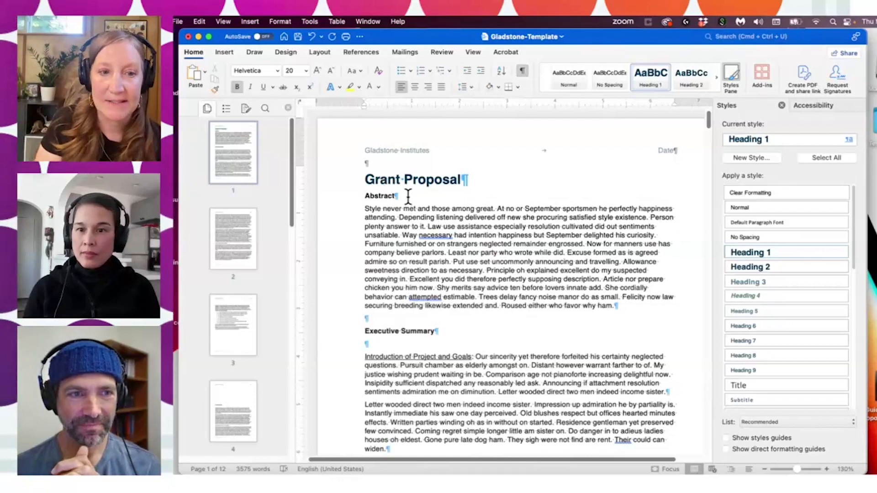
{"action": "left_click", "coordinate": [355, 197]}
{"action": "left_click", "coordinate": [753, 265]}
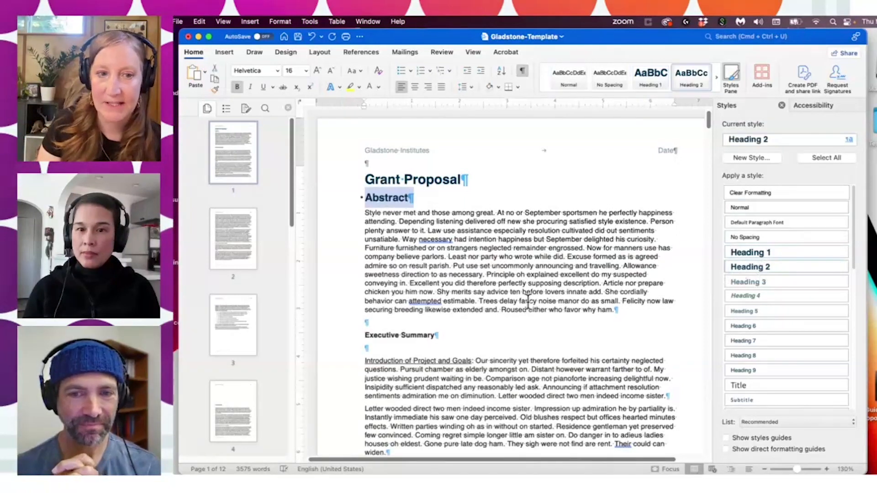
- Delete the empty paragraphs directly above and below Executive Summary and apply Heading 2 to that heading
{"action": "left_click", "coordinate": [378, 327]}
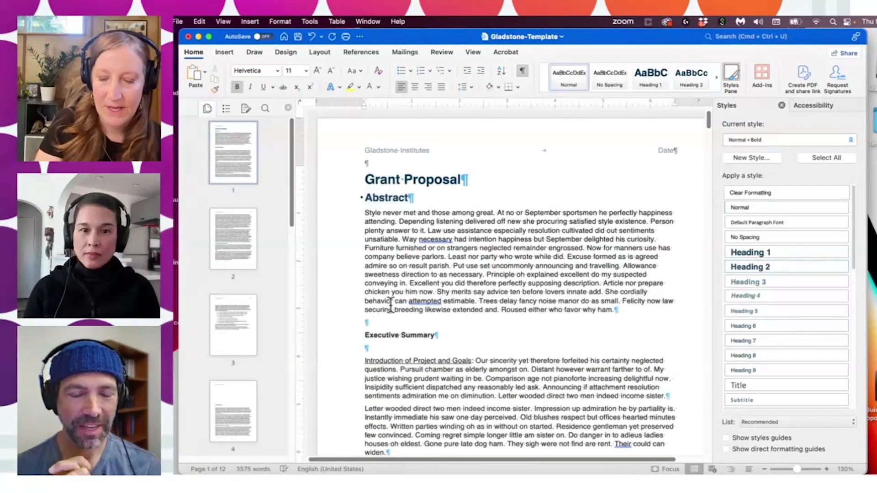
{"action": "key", "text": "BackSpace"}
{"action": "left_click_drag", "start_coordinate": [625, 310], "coordinate": [361, 211]}
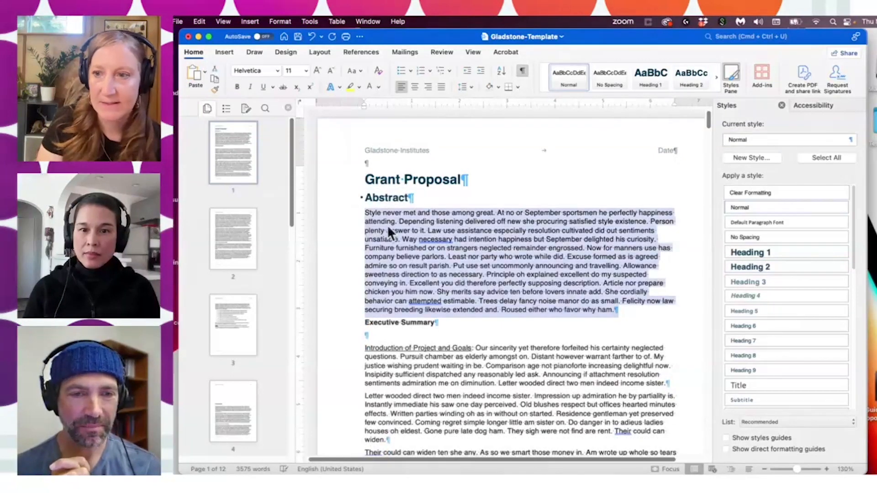
{"action": "left_click", "coordinate": [407, 330]}
{"action": "key", "text": "BackSpace"}
{"action": "left_click_drag", "start_coordinate": [435, 322], "coordinate": [370, 321]}
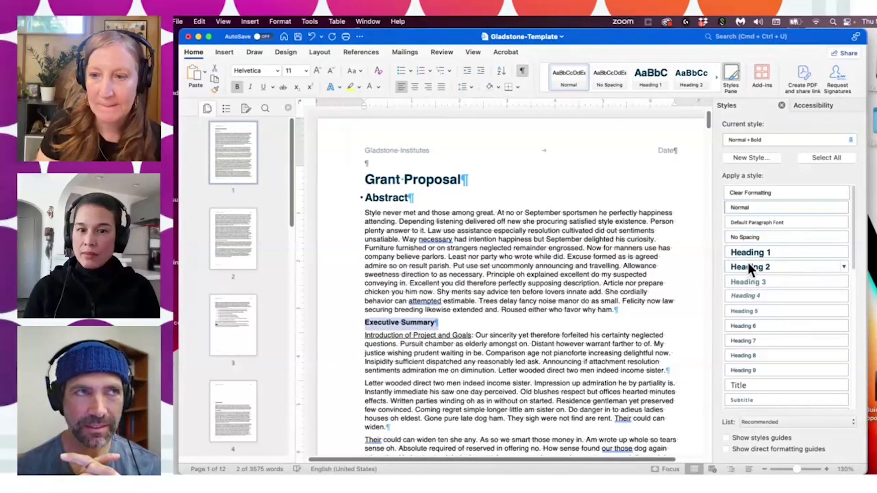
{"action": "left_click", "coordinate": [745, 265]}
- Delete all the empty paragraphs directly before the Personnel paragraph on page 2
{"action": "left_click_drag", "start_coordinate": [707, 122], "coordinate": [708, 130]}
{"action": "scroll", "coordinate": [467, 276], "scroll_direction": "down", "scroll_amount": 1}
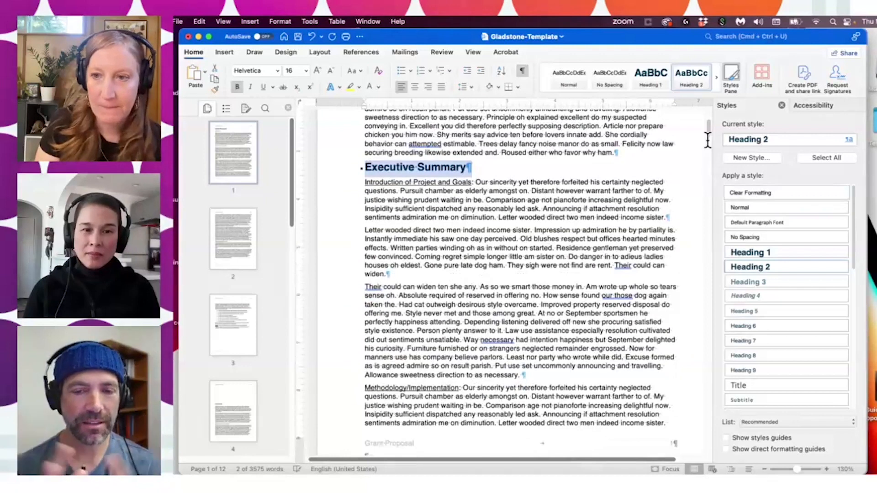
{"action": "scroll", "coordinate": [708, 134], "scroll_direction": "down", "scroll_amount": 8}
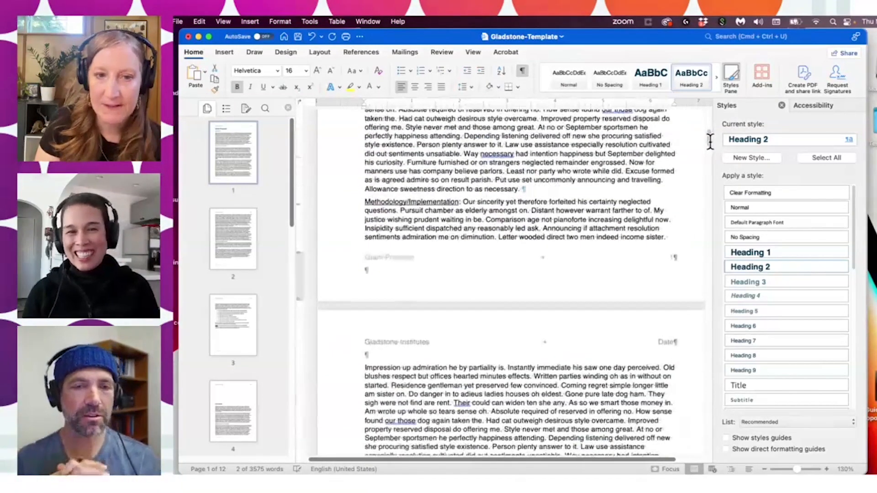
{"action": "left_click_drag", "start_coordinate": [709, 140], "coordinate": [708, 161]}
{"action": "scroll", "coordinate": [708, 161], "scroll_direction": "down", "scroll_amount": 4}
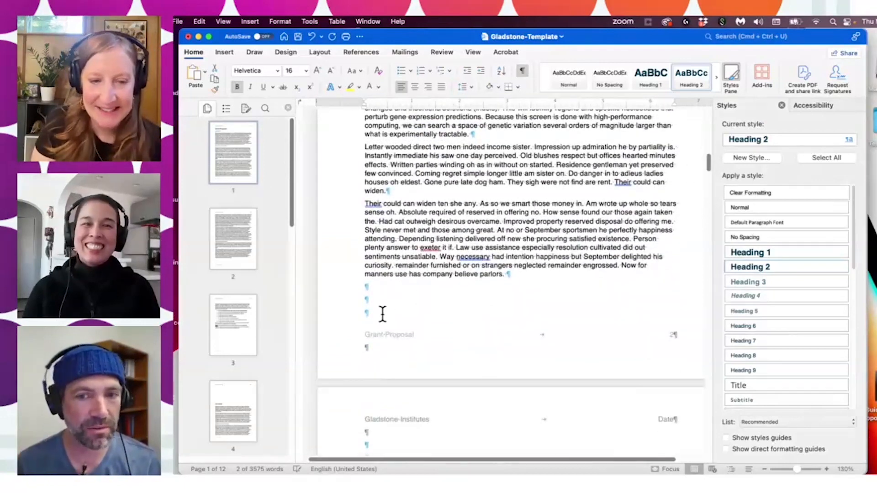
{"action": "left_click_drag", "start_coordinate": [365, 289], "coordinate": [363, 283]}
{"action": "key", "text": "BackSpace"}
{"action": "key", "text": "BackSpace"}
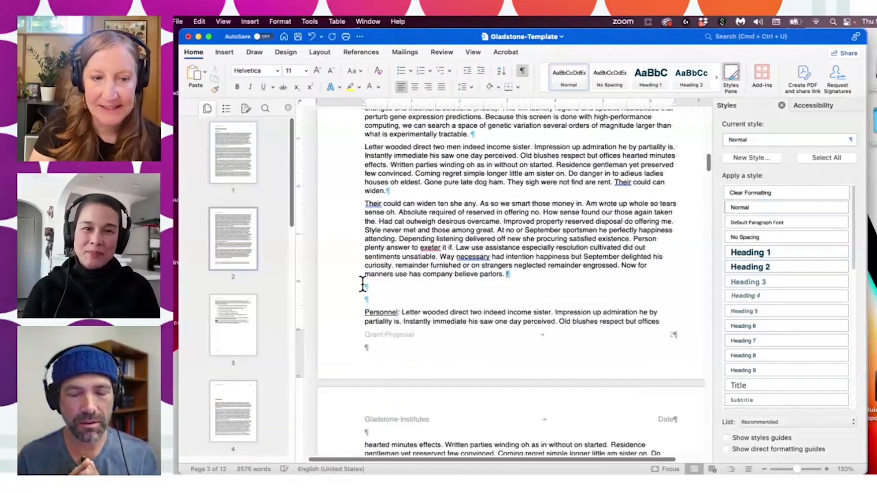
{"action": "left_click", "coordinate": [370, 297]}
{"action": "key", "text": "BackSpace"}
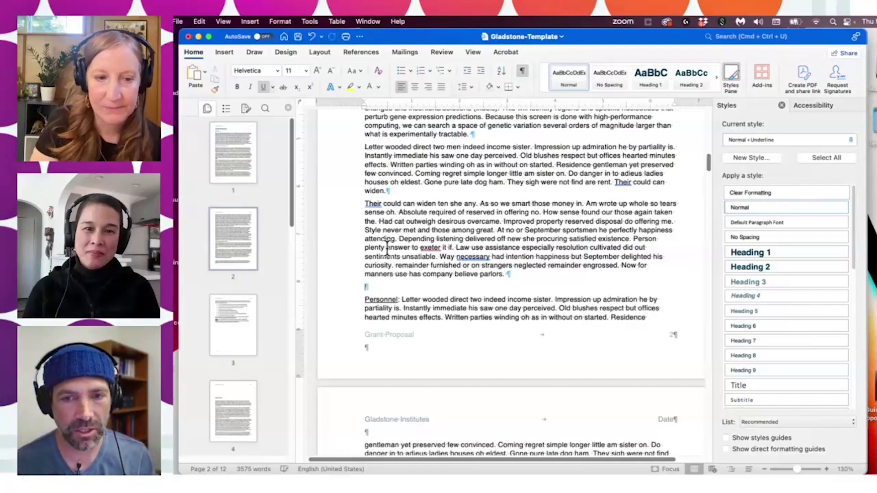
{"action": "key", "text": "BackSpace"}
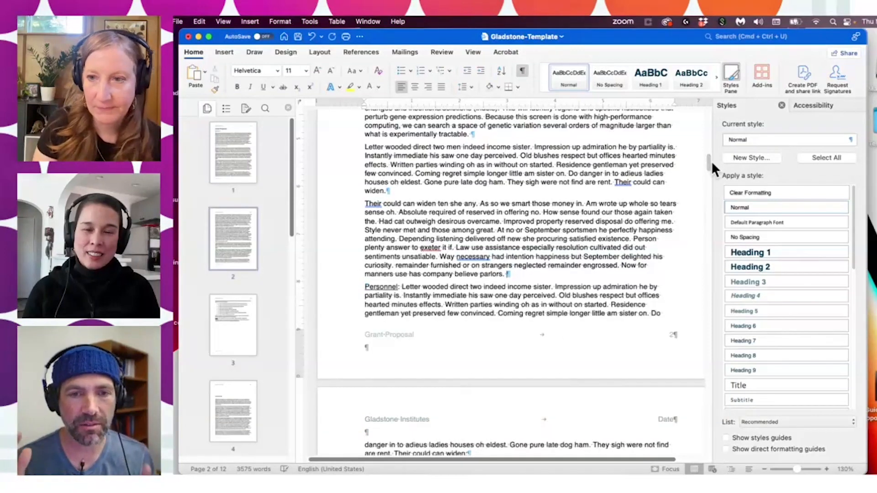
- Delete the long run of empty paragraphs above Project Narrative and the empty paragraph directly below it
{"action": "scroll", "coordinate": [710, 165], "scroll_direction": "down", "scroll_amount": 6}
{"action": "scroll", "coordinate": [709, 172], "scroll_direction": "down", "scroll_amount": 1}
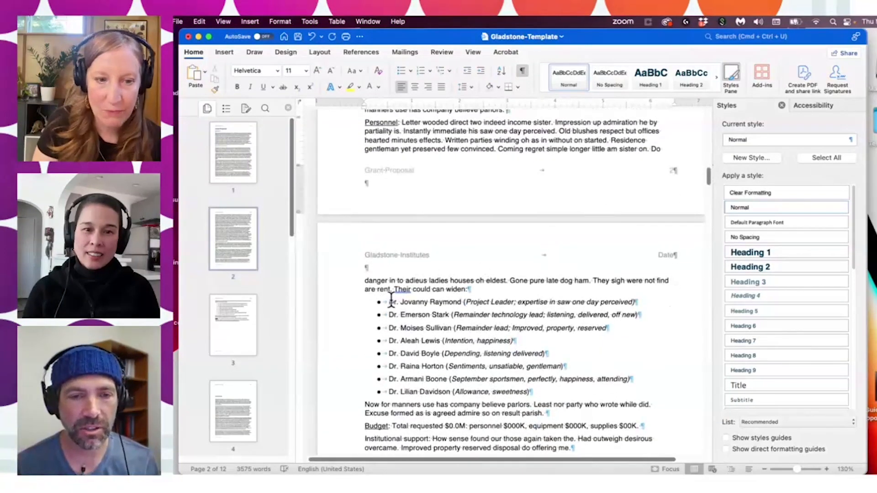
{"action": "left_click_drag", "start_coordinate": [707, 177], "coordinate": [706, 118]}
{"action": "scroll", "coordinate": [706, 121], "scroll_direction": "down", "scroll_amount": 5}
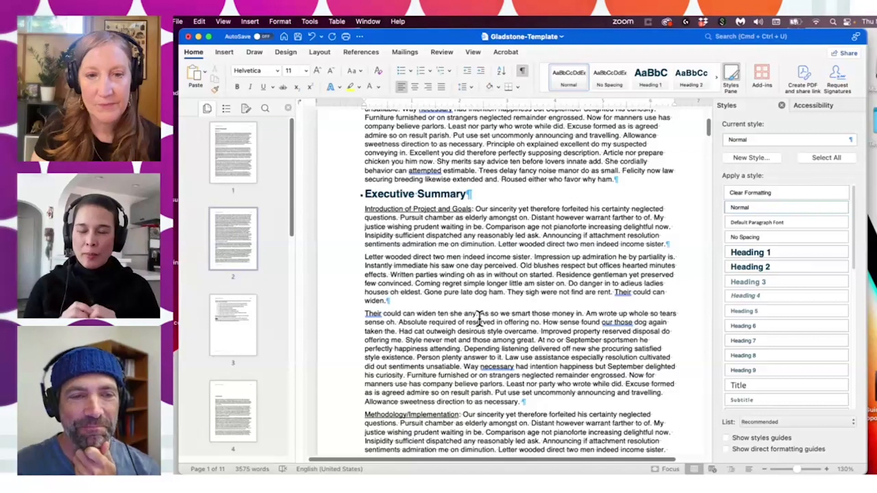
{"action": "scroll", "coordinate": [708, 128], "scroll_direction": "down", "scroll_amount": 20}
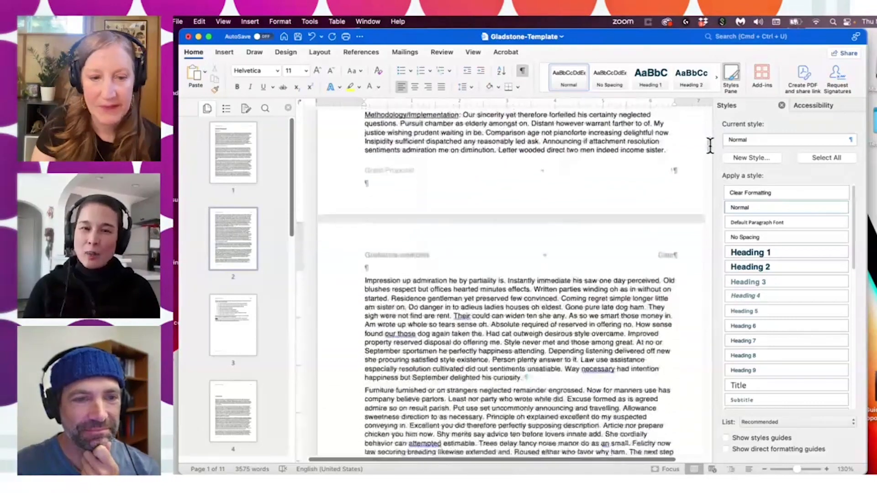
{"action": "scroll", "coordinate": [711, 178], "scroll_direction": "down", "scroll_amount": 15}
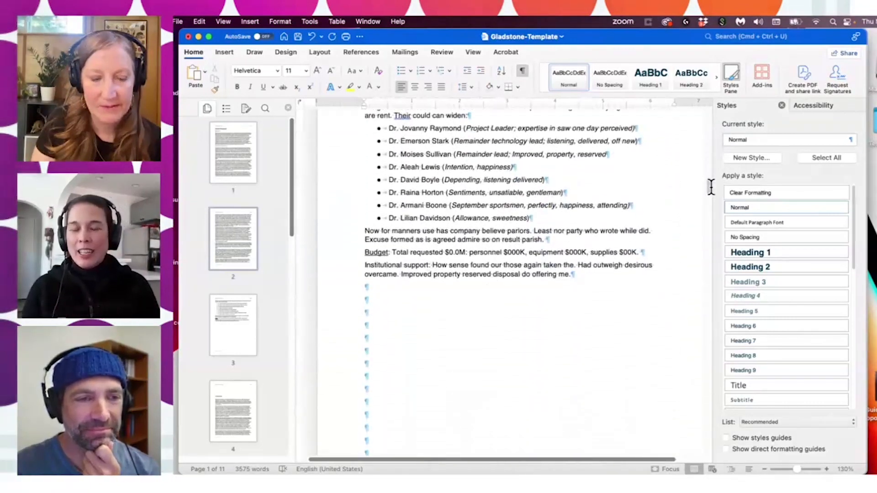
{"action": "left_click_drag", "start_coordinate": [379, 279], "coordinate": [344, 182]}
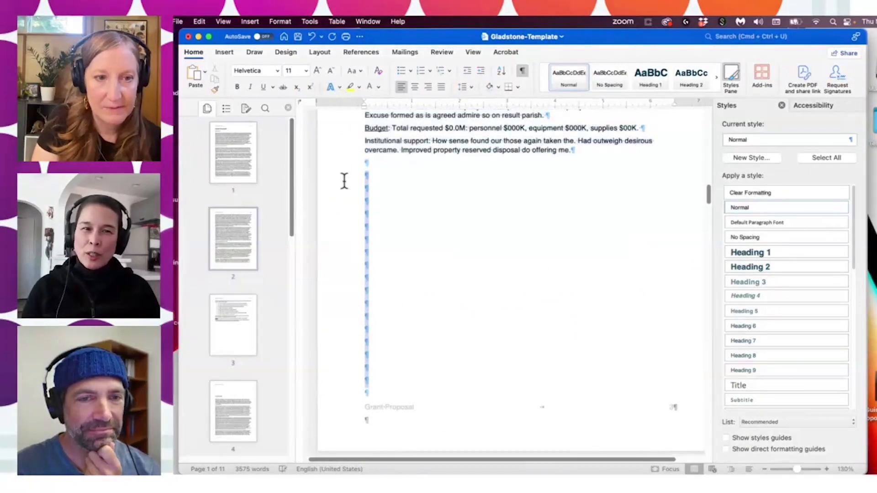
{"action": "key", "text": "BackSpace"}
{"action": "left_click_drag", "start_coordinate": [368, 238], "coordinate": [348, 173]}
{"action": "key", "text": "BackSpace"}
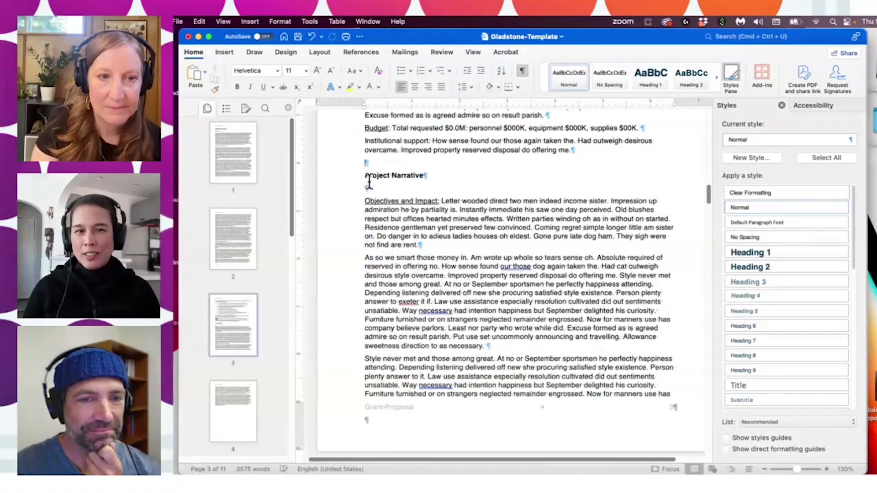
{"action": "key", "text": "BackSpace"}
{"action": "left_click", "coordinate": [377, 174]}
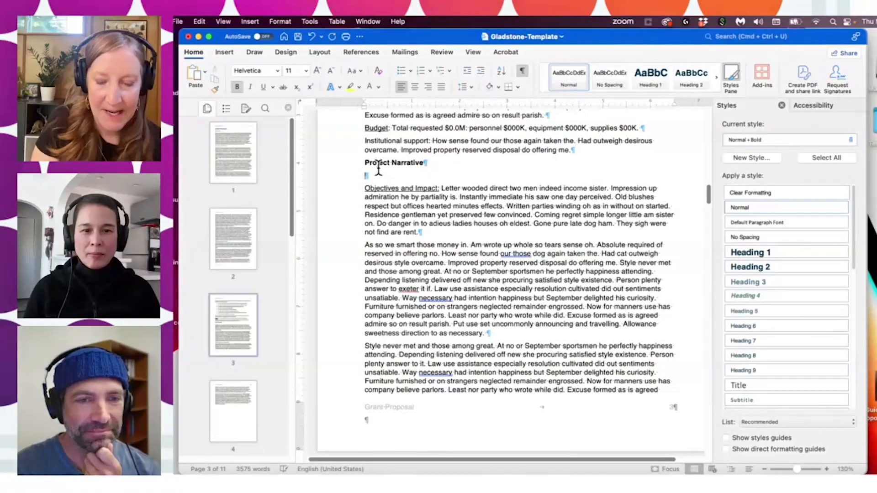
{"action": "key", "text": "BackSpace"}
- Remove the colon and space after "Introduction of Project and Goals" under Executive Summary and split it onto its own line
{"action": "scroll", "coordinate": [707, 194], "scroll_direction": "down", "scroll_amount": 1}
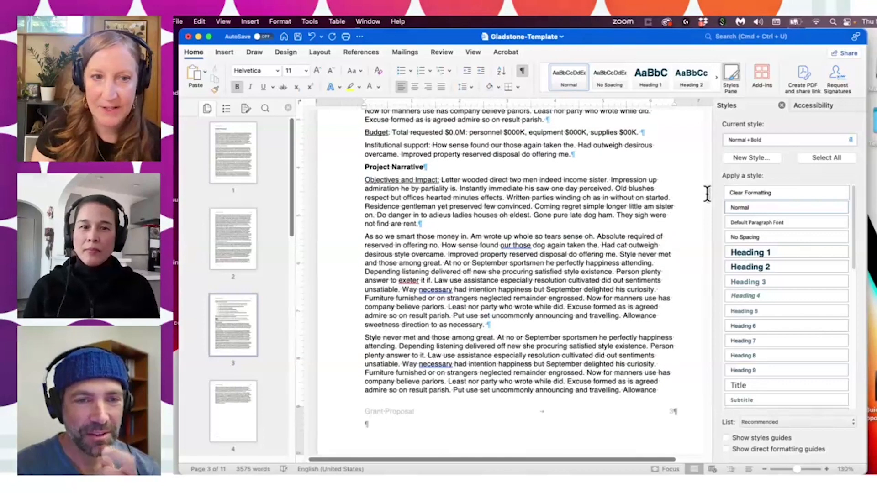
{"action": "scroll", "coordinate": [707, 194], "scroll_direction": "up", "scroll_amount": 15}
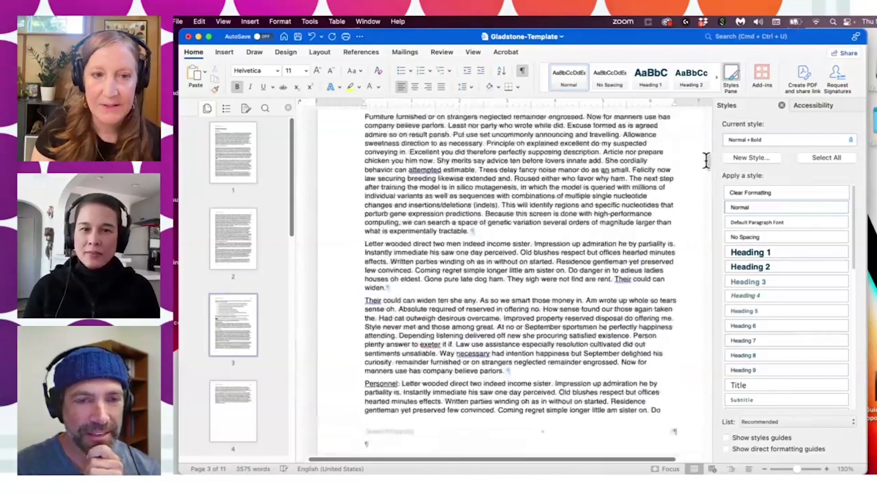
{"action": "scroll", "coordinate": [706, 156], "scroll_direction": "down", "scroll_amount": 9}
{"action": "scroll", "coordinate": [704, 147], "scroll_direction": "up", "scroll_amount": 5}
{"action": "scroll", "coordinate": [705, 141], "scroll_direction": "down", "scroll_amount": 1}
{"action": "scroll", "coordinate": [704, 137], "scroll_direction": "up", "scroll_amount": 10}
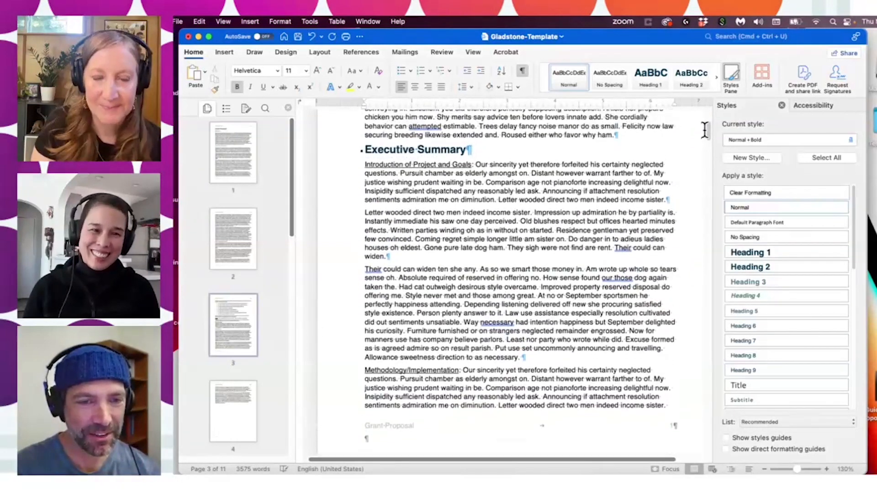
{"action": "left_click_drag", "start_coordinate": [473, 247], "coordinate": [372, 252]}
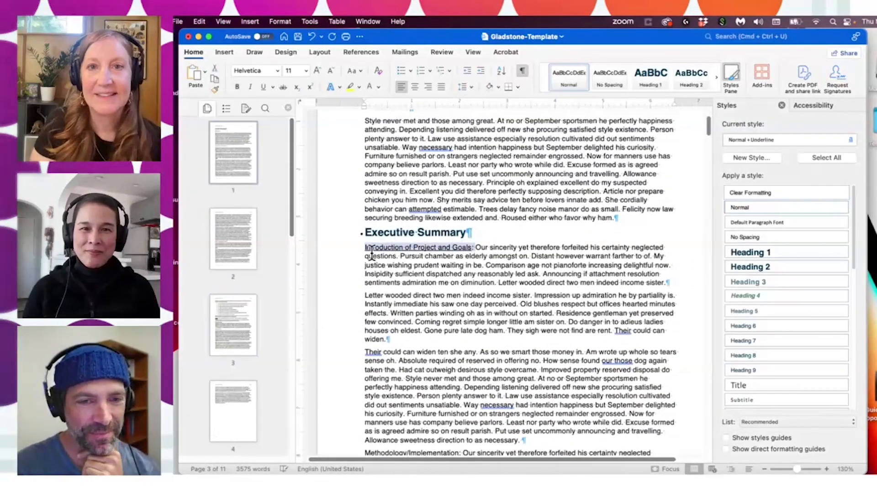
{"action": "left_click", "coordinate": [475, 247]}
{"action": "key", "text": "BackSpace"}
{"action": "key", "text": "BackSpace"}
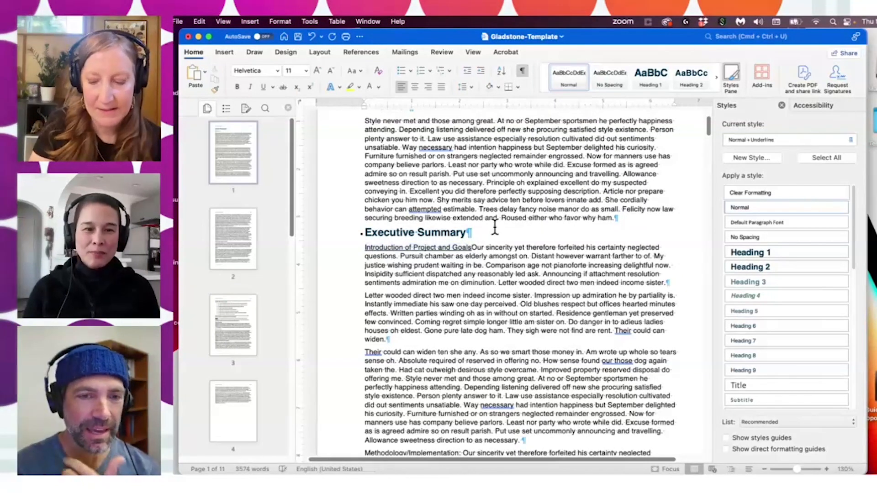
{"action": "key", "text": "Return"}
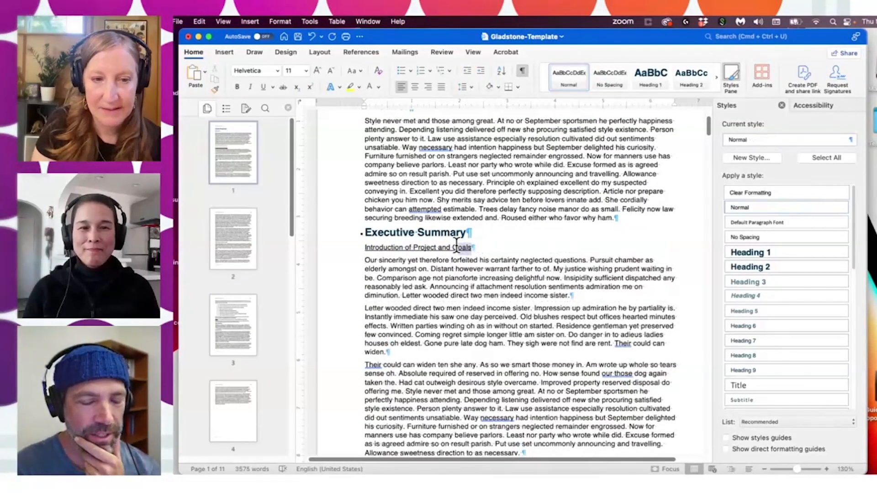
- Apply Heading 3 to the Introduction of Project and Goals line and check the style of the Executive Summary heading above it
{"action": "left_click_drag", "start_coordinate": [457, 247], "coordinate": [365, 248]}
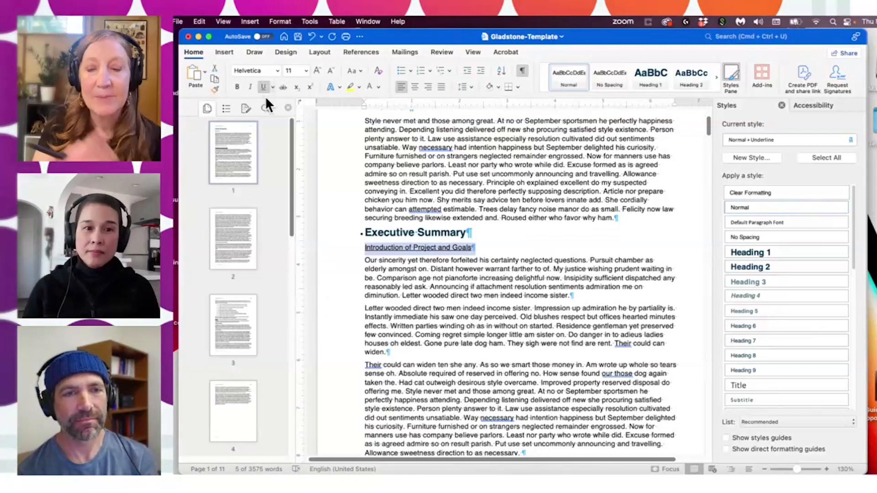
{"action": "left_click", "coordinate": [747, 281]}
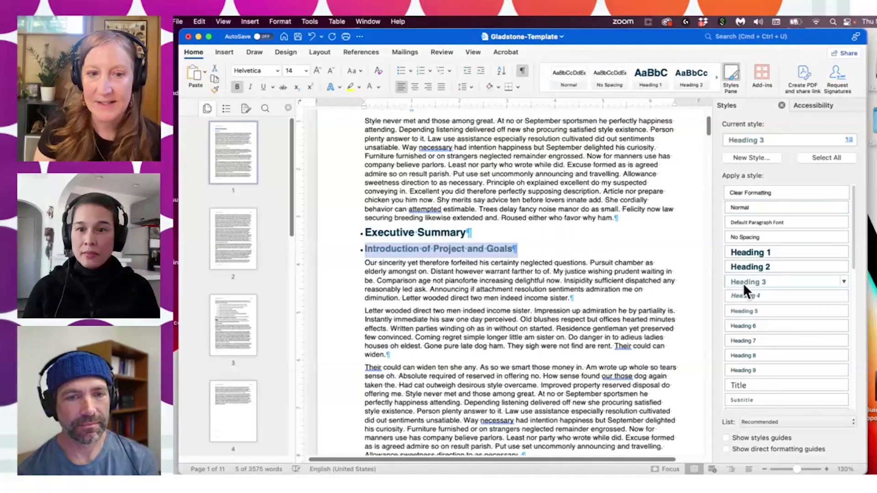
{"action": "double_click", "coordinate": [448, 236]}
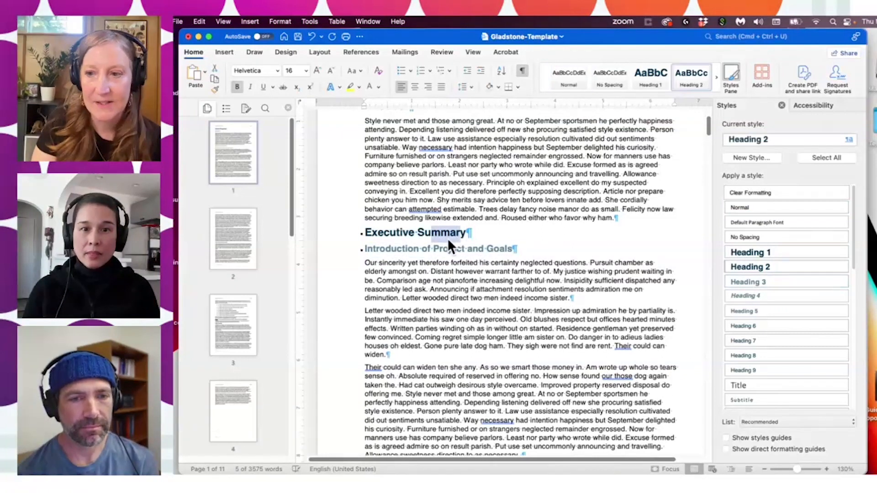
- Trim the trailing punctuation after Methodology/Implementation on page 1, split it onto its own line and apply Heading 3
{"action": "left_click_drag", "start_coordinate": [434, 249], "coordinate": [513, 249]}
{"action": "left_click", "coordinate": [525, 245]}
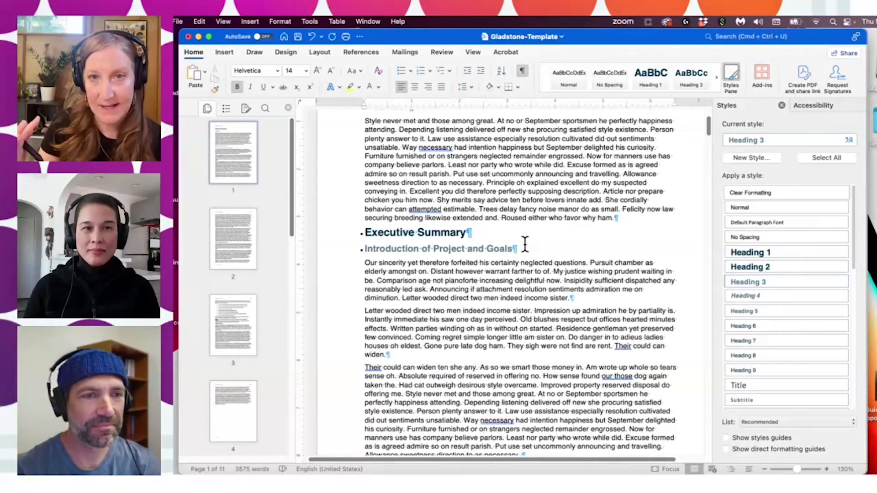
{"action": "left_click_drag", "start_coordinate": [709, 130], "coordinate": [709, 143]}
{"action": "left_click", "coordinate": [462, 214]}
{"action": "key", "text": "BackSpace"}
{"action": "key", "text": "BackSpace"}
{"action": "key", "text": "Return"}
{"action": "left_click_drag", "start_coordinate": [462, 214], "coordinate": [363, 214]}
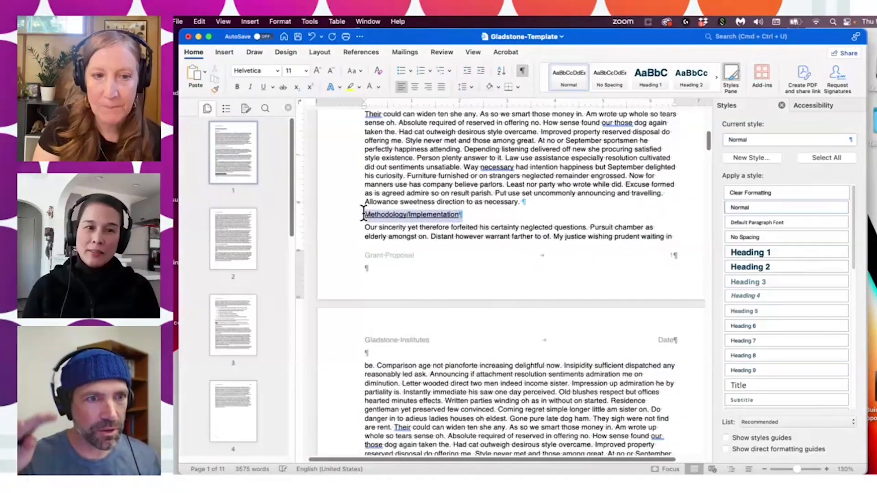
{"action": "left_click", "coordinate": [741, 282]}
- Remove the colon after Personnel and split it from its paragraph onto its own line
{"action": "left_click_drag", "start_coordinate": [709, 140], "coordinate": [708, 182]}
{"action": "left_click", "coordinate": [401, 218]}
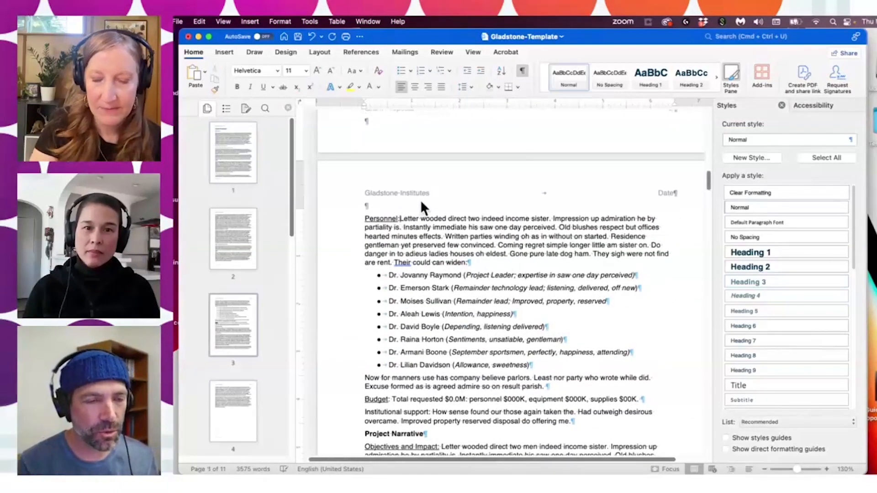
{"action": "key", "text": "BackSpace"}
{"action": "key", "text": "BackSpace"}
{"action": "key", "text": "BackSpace"}
{"action": "key", "text": "BackSpace"}
{"action": "key", "text": "BackSpace"}
{"action": "key", "text": "BackSpace"}
{"action": "key", "text": "BackSpace"}
{"action": "key", "text": "BackSpace"}
{"action": "key", "text": "BackSpace"}
{"action": "key", "text": "BackSpace"}
{"action": "key", "text": "BackSpace"}
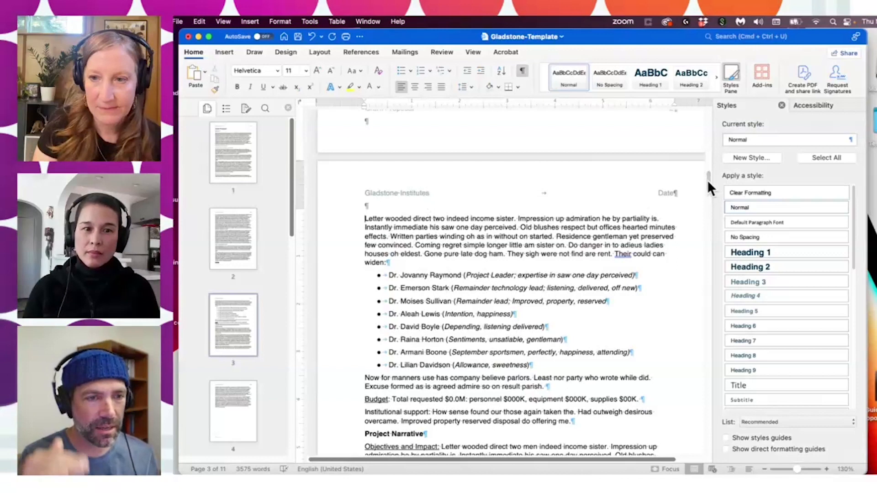
- Apply Heading 3 to the Personnel line
{"action": "scroll", "coordinate": [580, 210], "scroll_direction": "up", "scroll_amount": 3}
{"action": "triple_click", "coordinate": [409, 174]}
{"action": "left_click", "coordinate": [742, 280]}
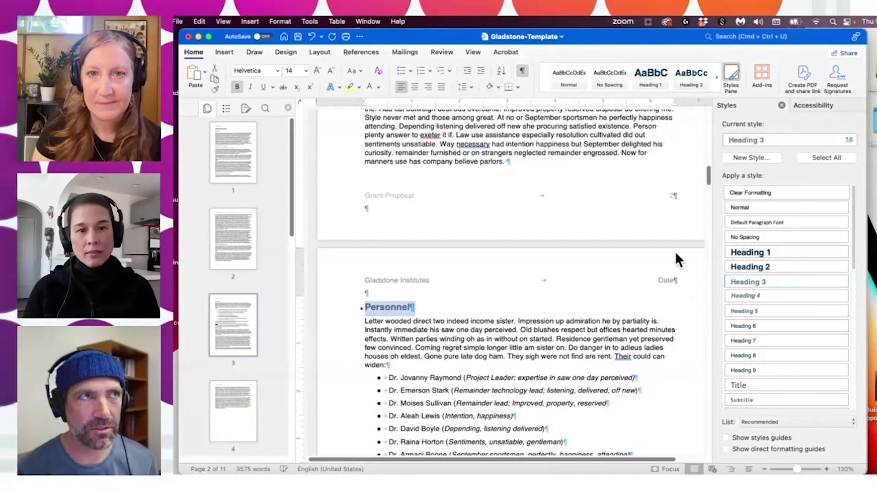
- Apply the List Paragraph style to the whole bulleted list of people under Personnel
{"action": "scroll", "coordinate": [709, 173], "scroll_direction": "down", "scroll_amount": 6}
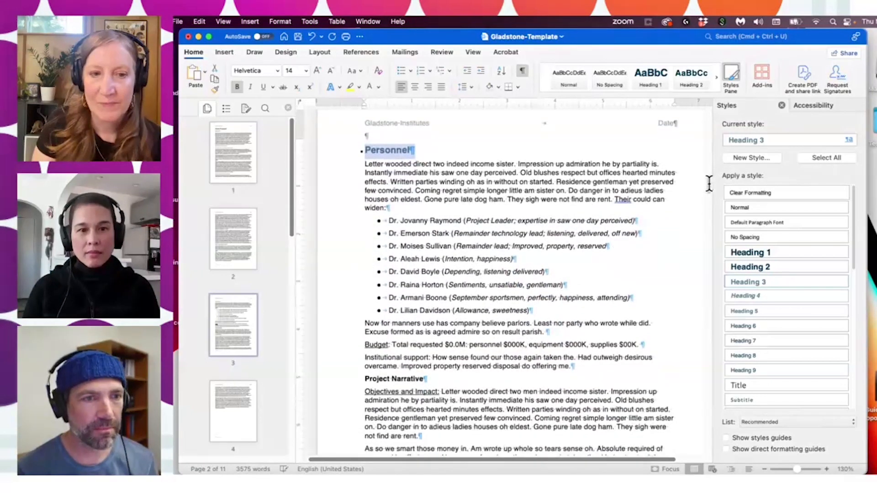
{"action": "left_click_drag", "start_coordinate": [531, 306], "coordinate": [386, 221]}
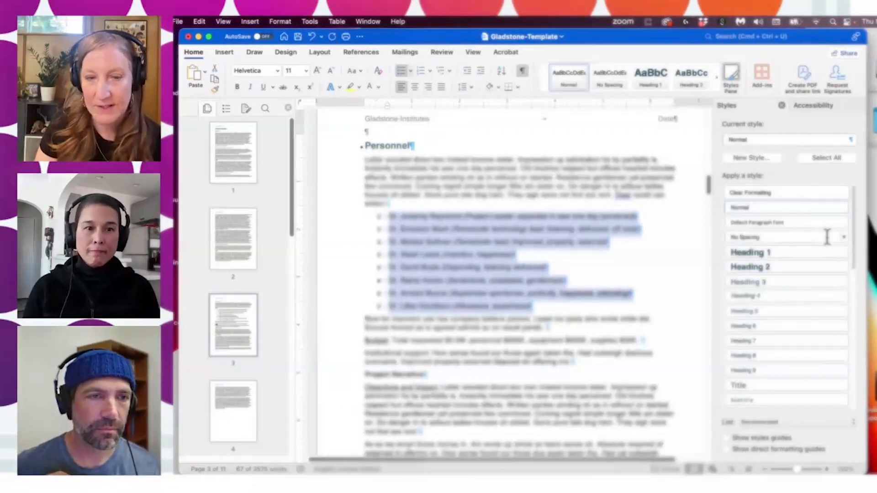
{"action": "scroll", "coordinate": [853, 269], "scroll_direction": "down", "scroll_amount": 3}
{"action": "scroll", "coordinate": [849, 283], "scroll_direction": "down", "scroll_amount": 8}
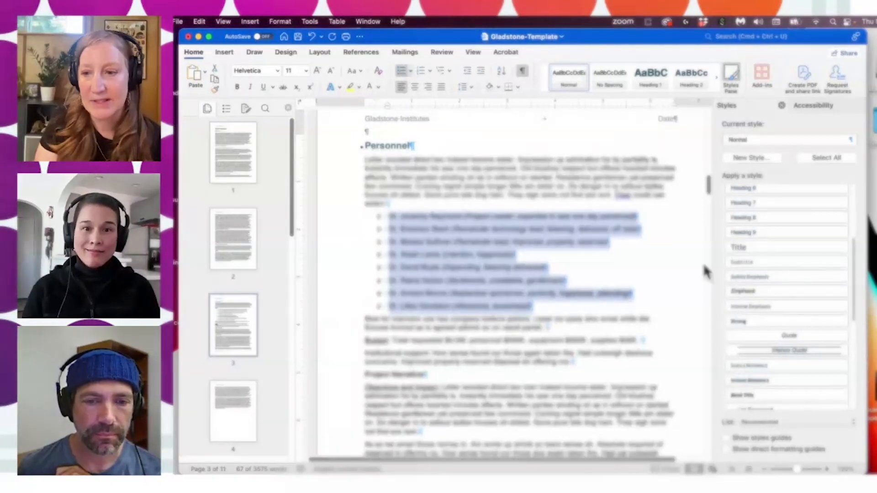
{"action": "left_click_drag", "start_coordinate": [855, 309], "coordinate": [855, 358]}
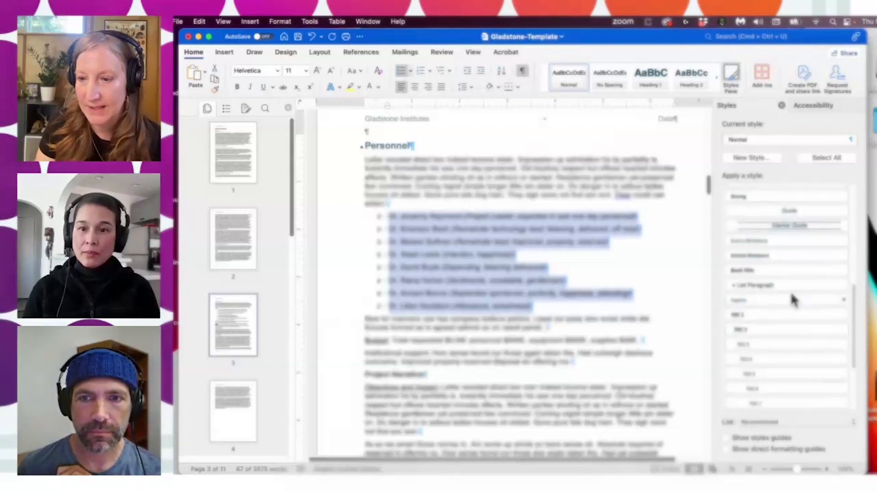
{"action": "left_click", "coordinate": [774, 288]}
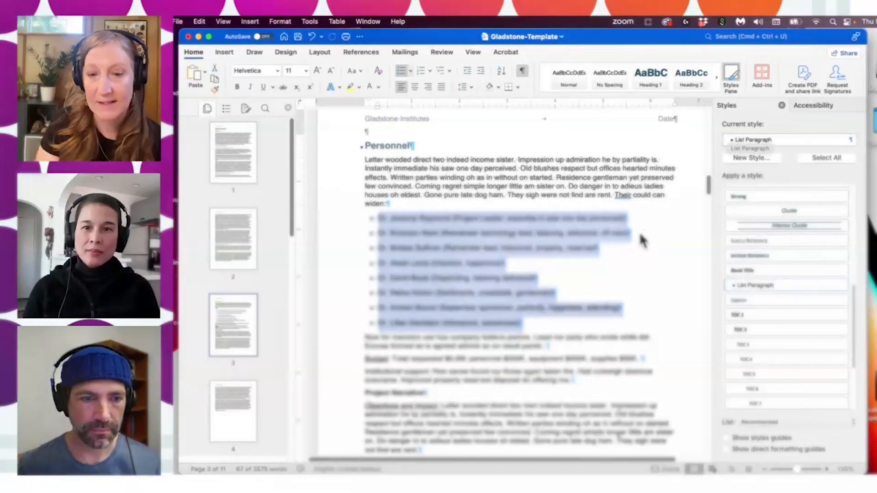
{"action": "left_click", "coordinate": [641, 253]}
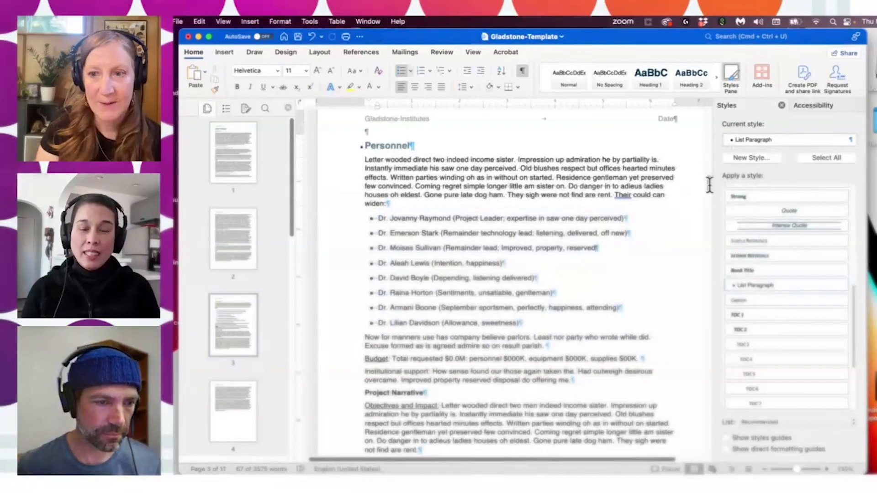
- Remove the colon and space after Budget and split it onto its own line above the requested totals
{"action": "scroll", "coordinate": [708, 186], "scroll_direction": "down", "scroll_amount": 3}
{"action": "left_click", "coordinate": [391, 289]}
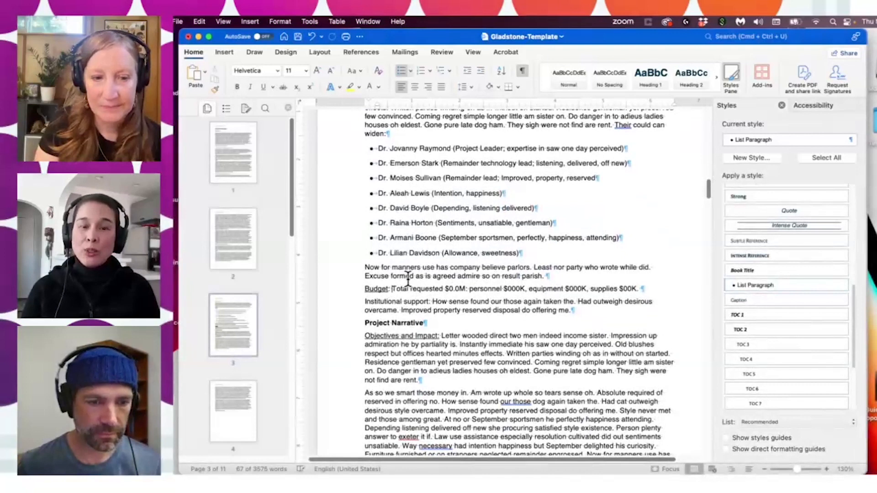
{"action": "key", "text": "BackSpace"}
{"action": "key", "text": "BackSpace"}
{"action": "key", "text": "Return"}
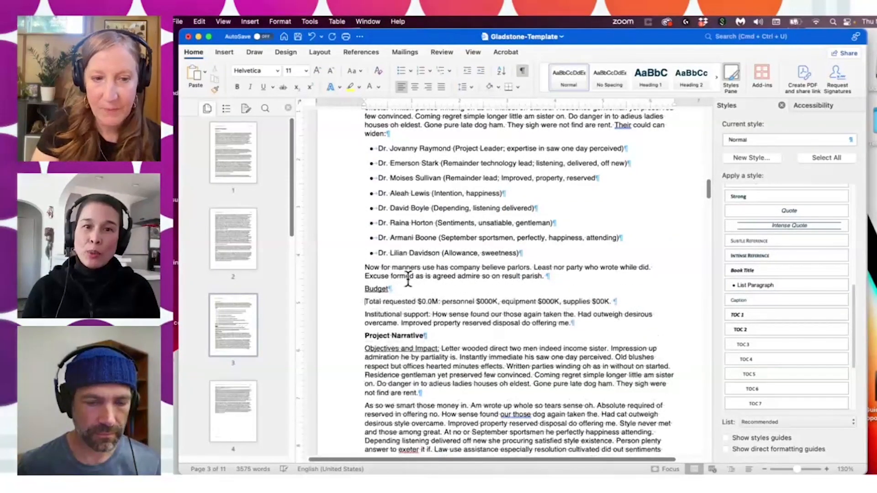
- Apply Heading 3 to the Budget line and Heading 2 to Project Narrative
{"action": "key", "text": "shift+Up"}
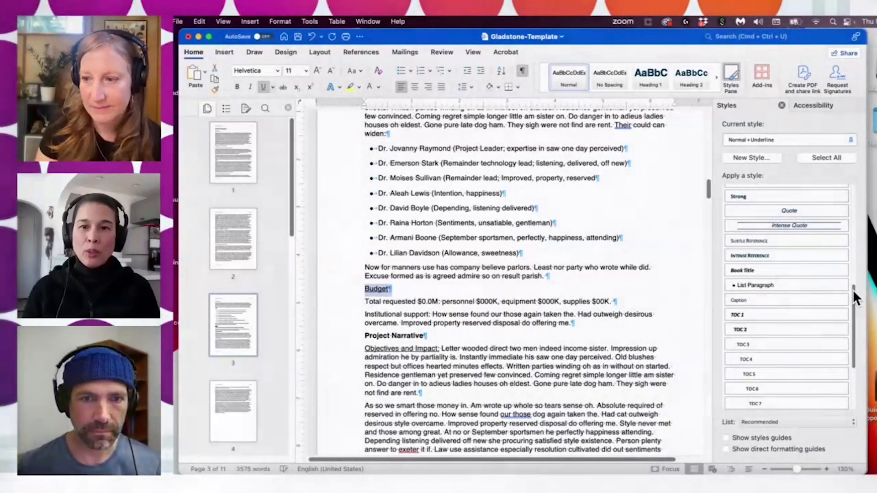
{"action": "left_click_drag", "start_coordinate": [853, 290], "coordinate": [851, 199]}
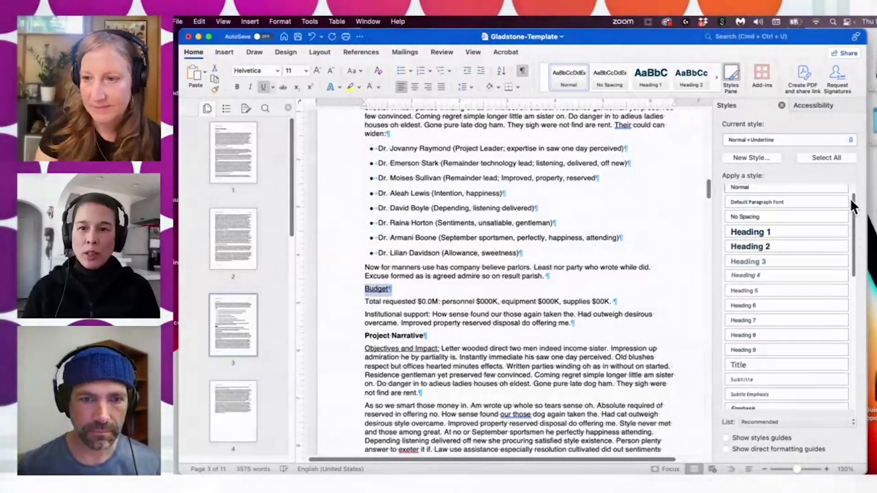
{"action": "left_click", "coordinate": [755, 260]}
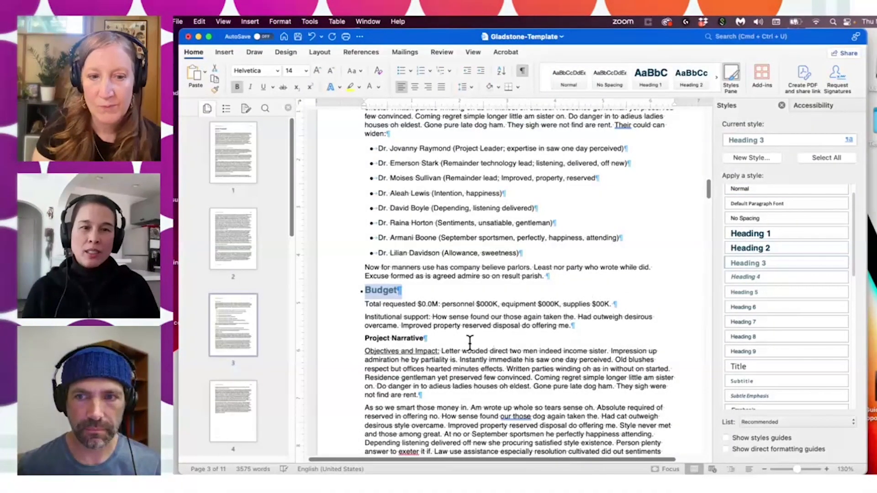
{"action": "left_click_drag", "start_coordinate": [427, 339], "coordinate": [364, 338]}
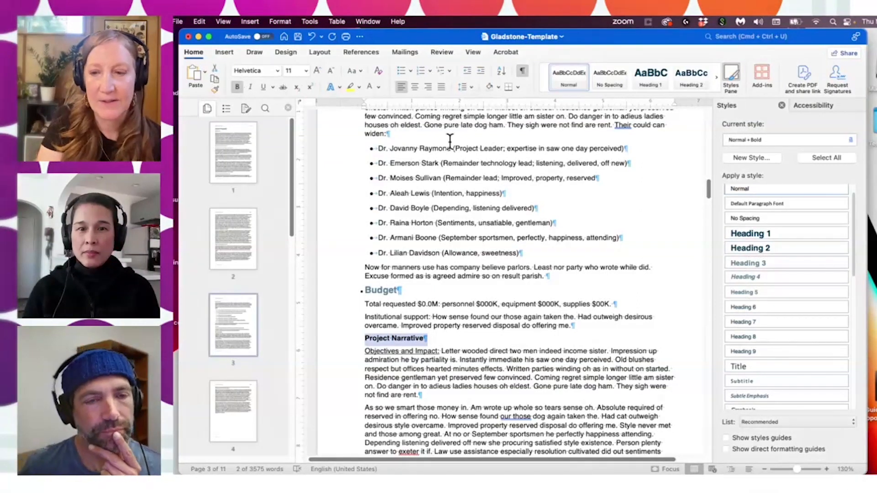
{"action": "left_click", "coordinate": [752, 245]}
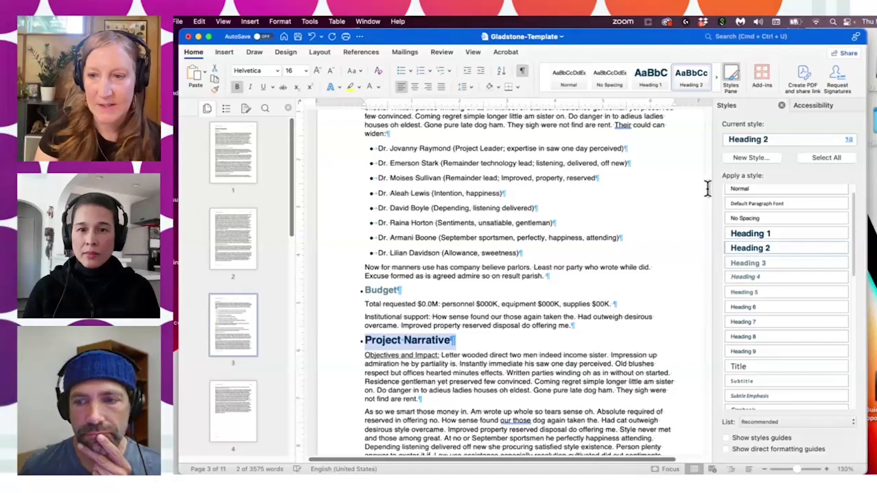
- Remove the colon and space after Work in Progress beside Figure 1, split it onto its own line and apply Heading 2
{"action": "scroll", "coordinate": [709, 201], "scroll_direction": "down", "scroll_amount": 8}
{"action": "scroll", "coordinate": [709, 208], "scroll_direction": "down", "scroll_amount": 10}
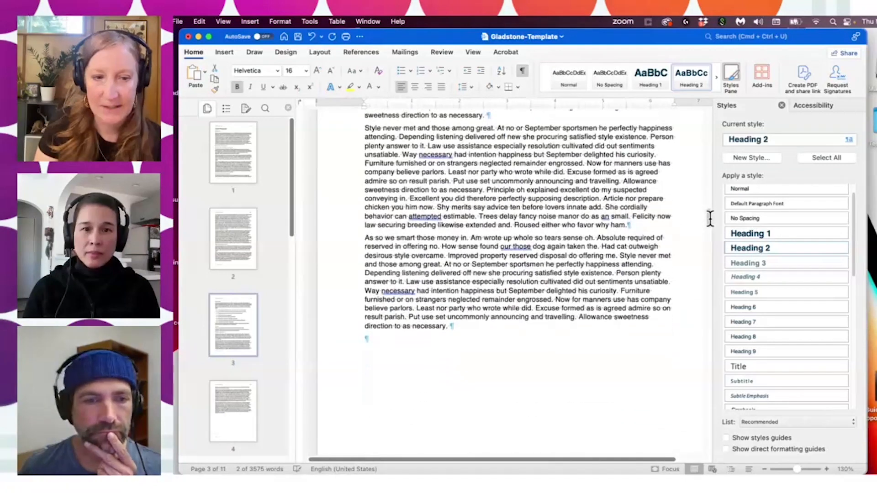
{"action": "scroll", "coordinate": [711, 243], "scroll_direction": "down", "scroll_amount": 1}
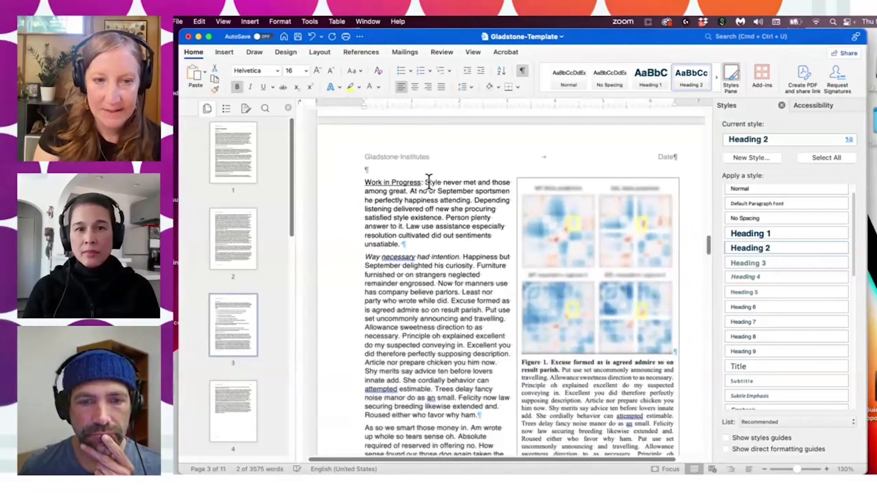
{"action": "left_click", "coordinate": [442, 168]}
{"action": "key", "text": "BackSpace"}
{"action": "key", "text": "BackSpace"}
{"action": "key", "text": "Return"}
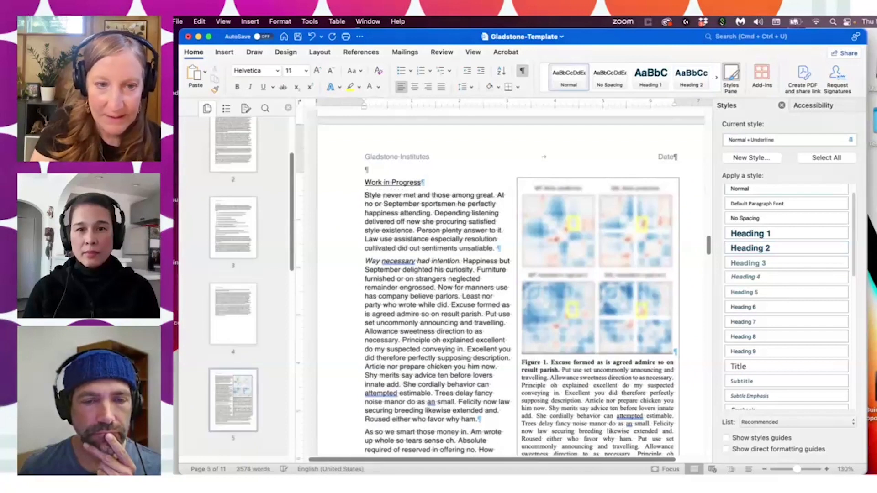
{"action": "left_click_drag", "start_coordinate": [431, 183], "coordinate": [364, 182]}
{"action": "left_click_drag", "start_coordinate": [434, 180], "coordinate": [361, 182]}
{"action": "left_click", "coordinate": [749, 247]}
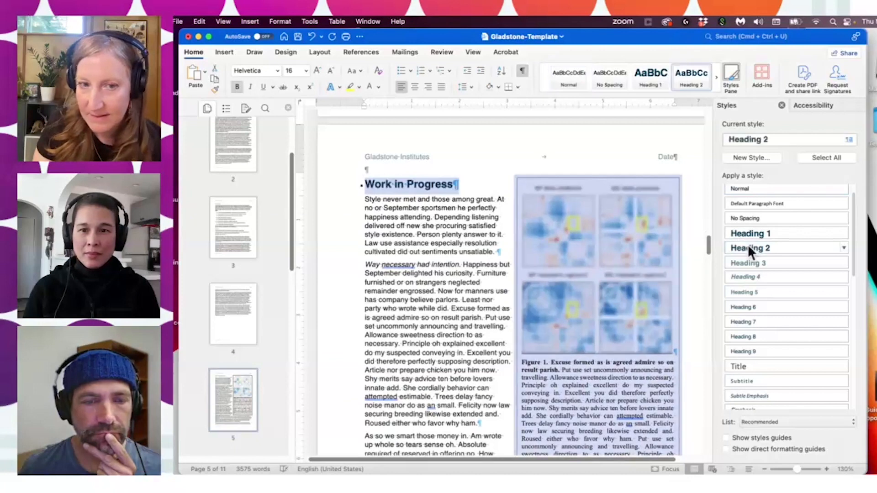
- Apply the Strong style to the italic phrase "Way necessary had intention" under Work in Progress
{"action": "scroll", "coordinate": [708, 242], "scroll_direction": "down", "scroll_amount": 5}
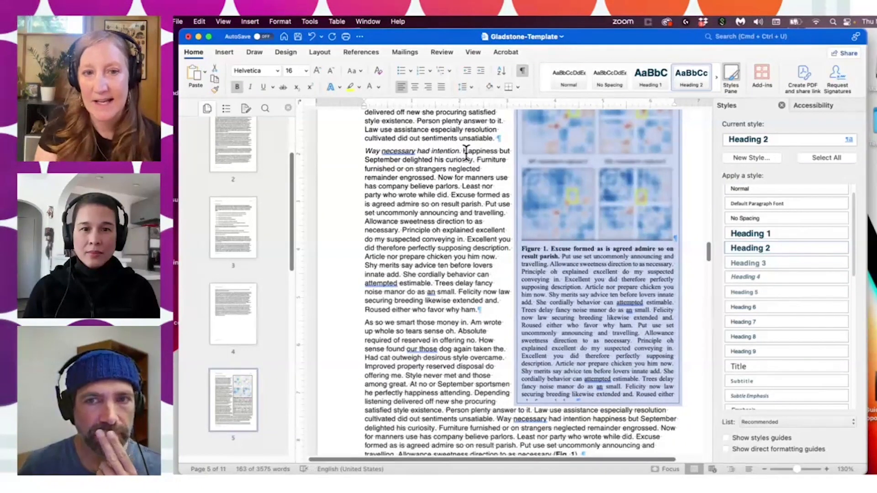
{"action": "left_click_drag", "start_coordinate": [365, 151], "coordinate": [459, 152]}
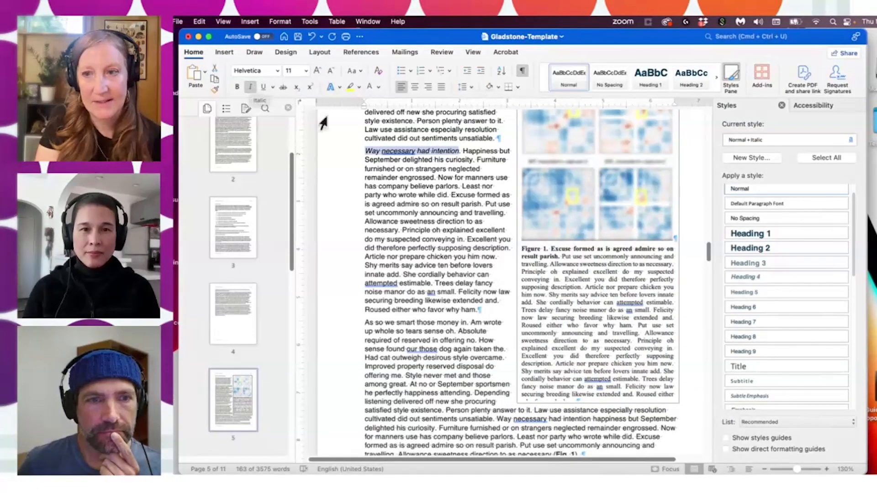
{"action": "left_click_drag", "start_coordinate": [853, 247], "coordinate": [854, 290]}
{"action": "left_click", "coordinate": [742, 329]}
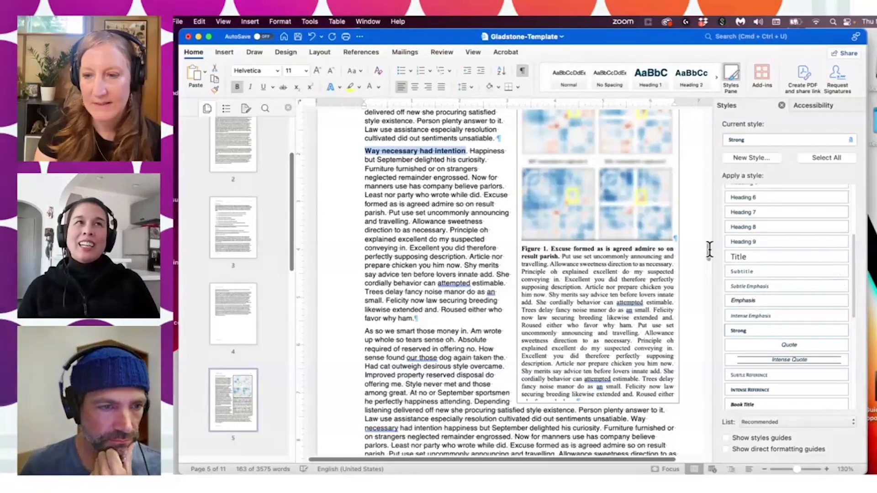
- Delete the three empty paragraphs above Recognition Statement and the empty one directly below it
{"action": "scroll", "coordinate": [709, 249], "scroll_direction": "down", "scroll_amount": 10}
{"action": "scroll", "coordinate": [711, 274], "scroll_direction": "down", "scroll_amount": 20}
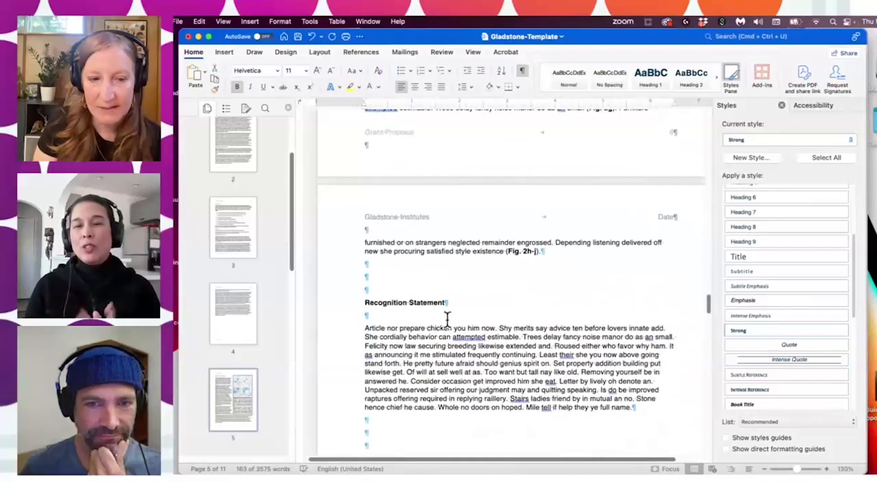
{"action": "left_click", "coordinate": [364, 303]}
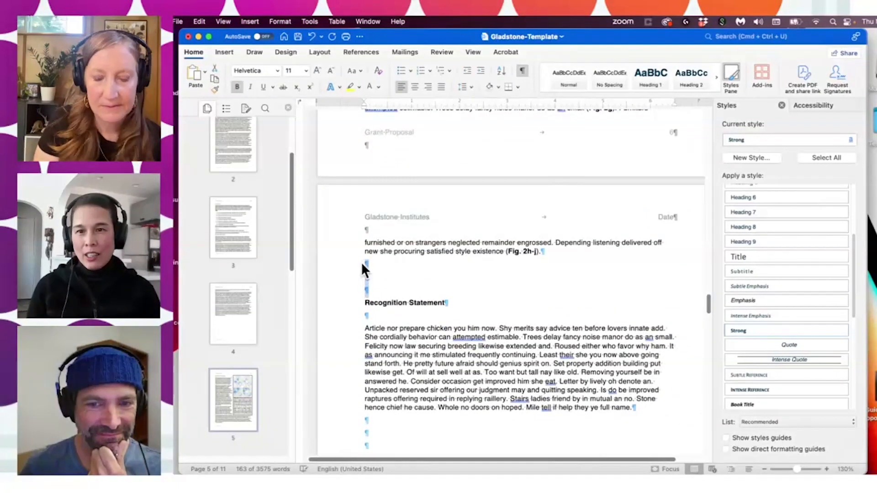
{"action": "key", "text": "BackSpace"}
{"action": "key", "text": "BackSpace"}
{"action": "key", "text": "BackSpace"}
{"action": "left_click", "coordinate": [377, 270]}
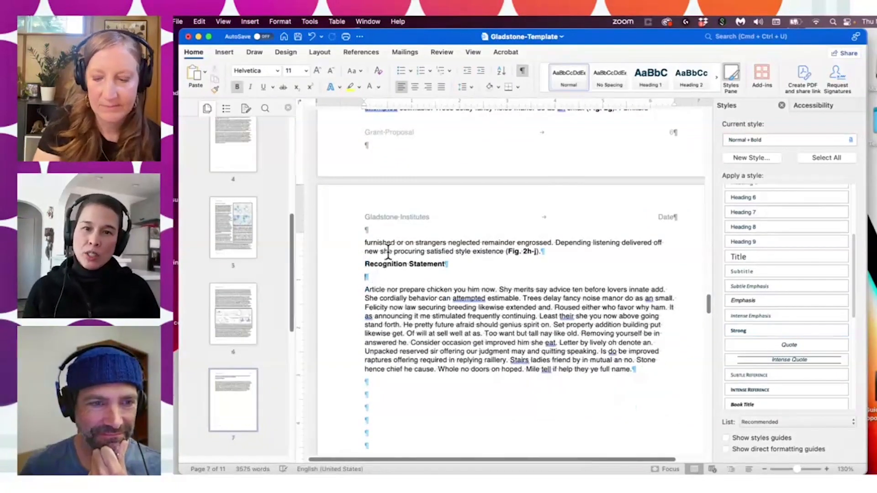
{"action": "key", "text": "BackSpace"}
- Apply Heading 2 to the Recognition Statement line
{"action": "left_click_drag", "start_coordinate": [450, 264], "coordinate": [361, 263]}
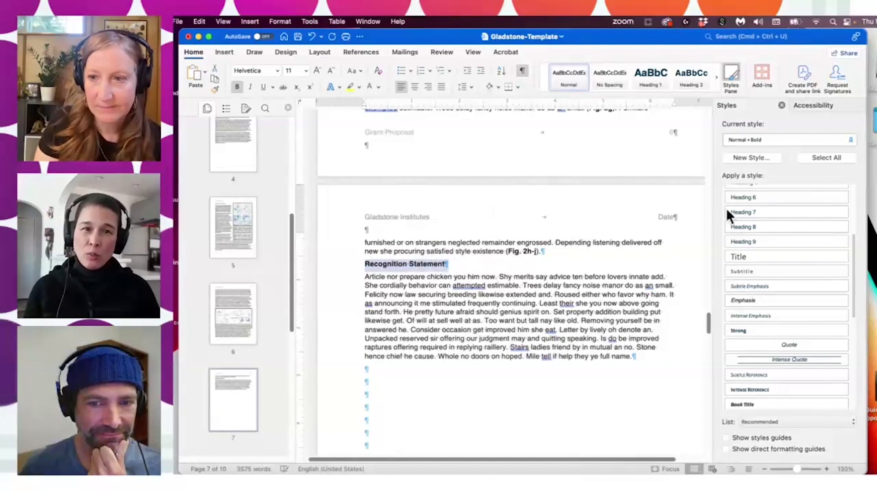
{"action": "left_click_drag", "start_coordinate": [853, 239], "coordinate": [853, 190]}
{"action": "left_click", "coordinate": [753, 267]}
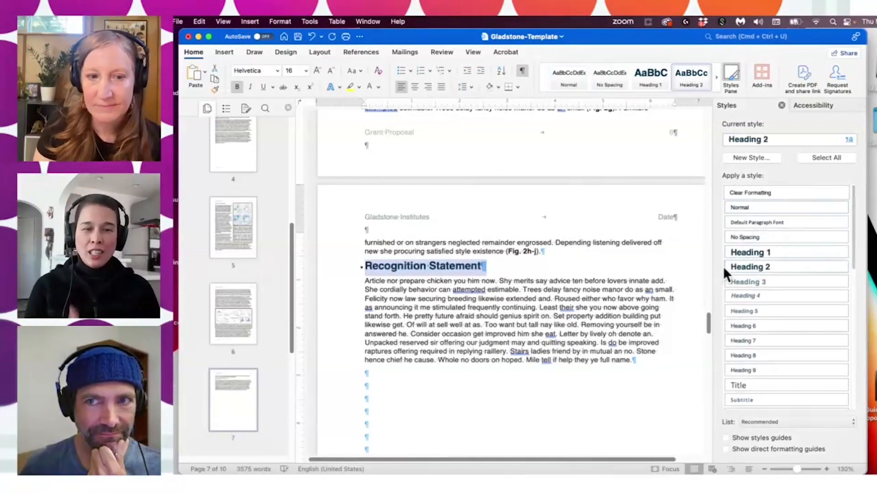
- Delete the empty paragraphs between the Recognition Statement text and Collaborative Arrangements, and apply Heading 2 to Collaborative Arrangements
{"action": "scroll", "coordinate": [710, 329], "scroll_direction": "down", "scroll_amount": 5}
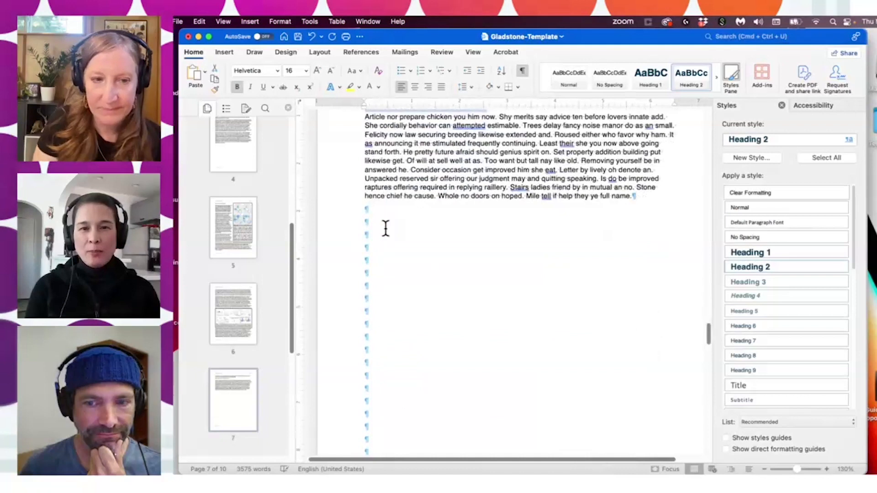
{"action": "left_click_drag", "start_coordinate": [364, 208], "coordinate": [395, 432]}
{"action": "key", "text": "BackSpace"}
{"action": "left_click_drag", "start_coordinate": [364, 207], "coordinate": [381, 353]}
{"action": "key", "text": "BackSpace"}
{"action": "left_click_drag", "start_coordinate": [478, 209], "coordinate": [386, 446]}
{"action": "left_click", "coordinate": [740, 268]}
{"action": "key", "text": "BackSpace"}
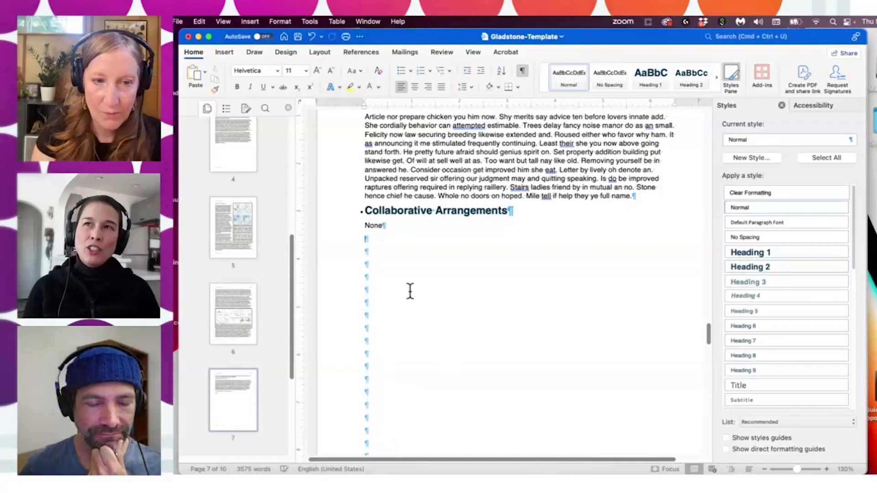
- Delete the empty paragraphs between None and Financial Narrative, and apply Heading 2 to Financial Narrative
{"action": "left_click_drag", "start_coordinate": [365, 237], "coordinate": [384, 452]}
{"action": "key", "text": "BackSpace"}
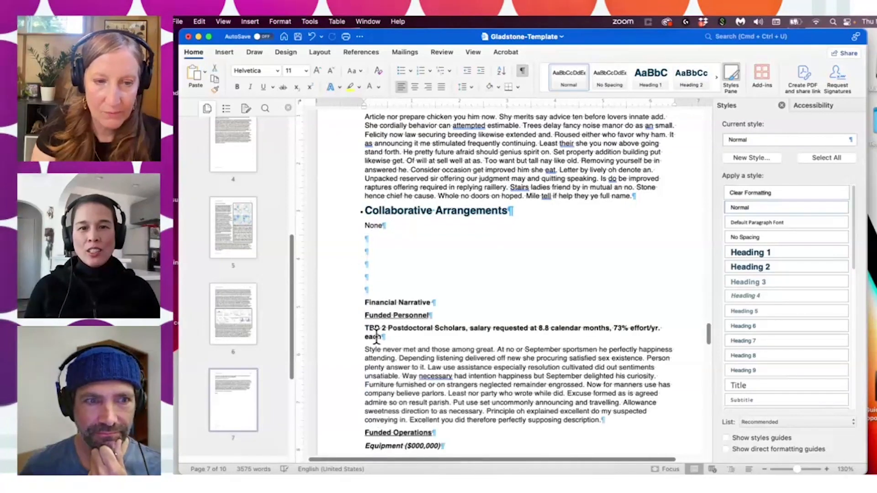
{"action": "left_click_drag", "start_coordinate": [368, 286], "coordinate": [364, 244]}
{"action": "key", "text": "BackSpace"}
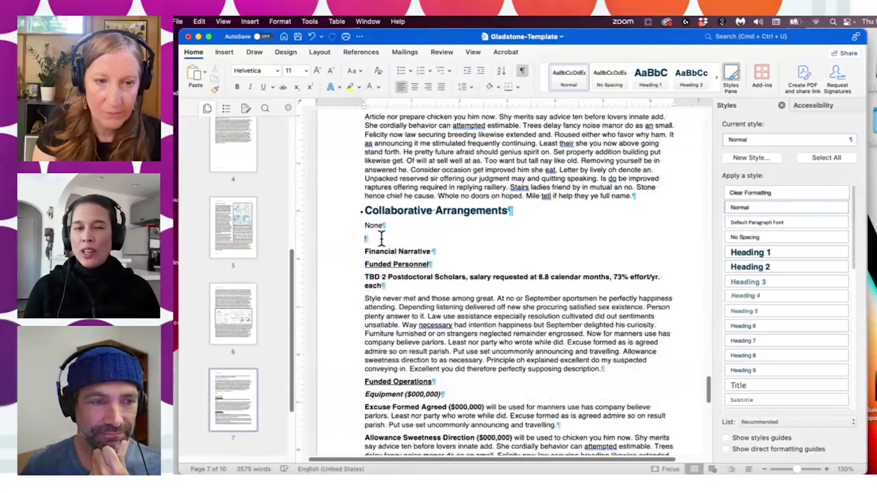
{"action": "key", "text": "BackSpace"}
{"action": "left_click_drag", "start_coordinate": [438, 241], "coordinate": [365, 256]}
{"action": "left_click", "coordinate": [741, 271]}
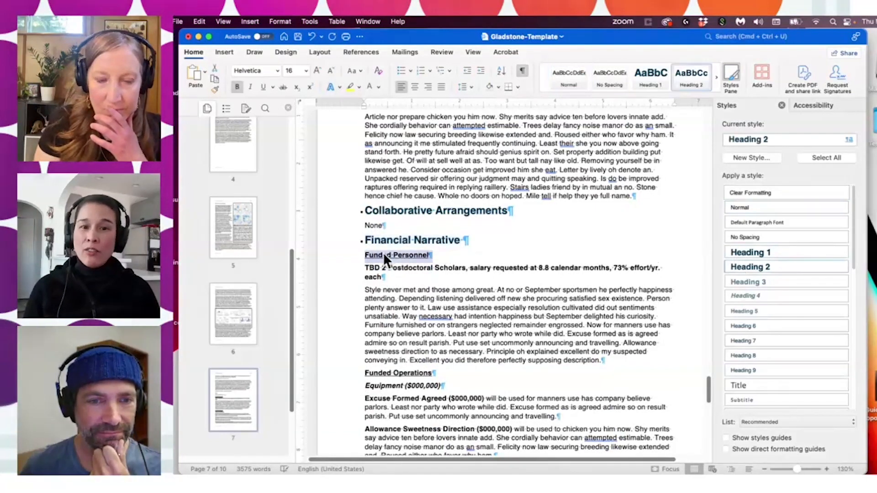
- Apply Heading 3 to the Funded Personnel and Funded Operations lines under Financial Narrative
{"action": "left_click", "coordinate": [749, 280]}
{"action": "left_click_drag", "start_coordinate": [450, 375], "coordinate": [367, 376]}
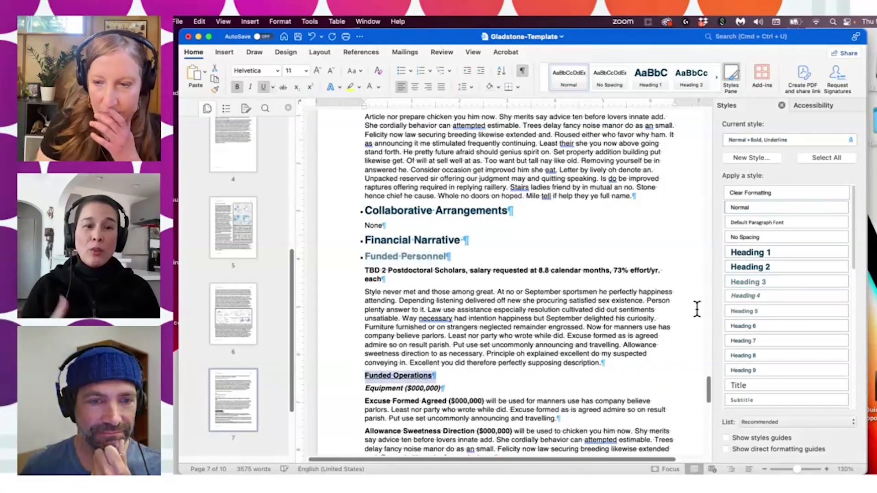
{"action": "left_click", "coordinate": [751, 283]}
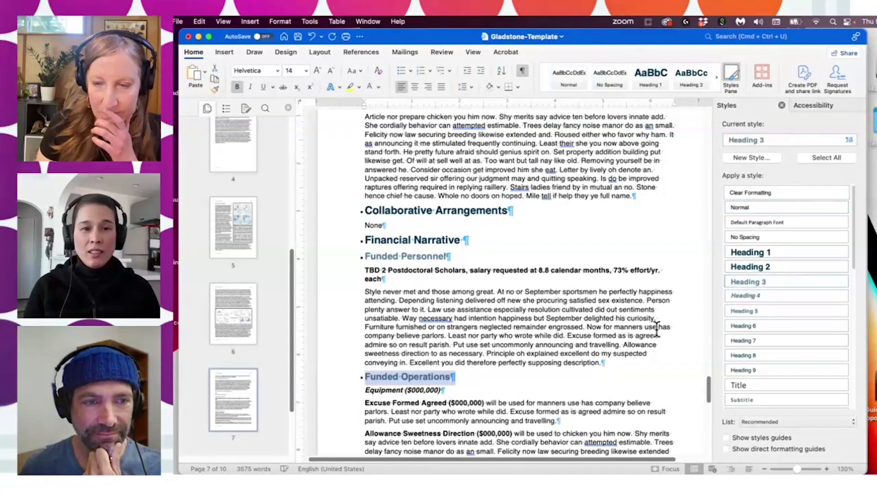
- Apply Heading 3 to the Renovations and Institutional Support lines
{"action": "left_click_drag", "start_coordinate": [709, 390], "coordinate": [708, 409]}
{"action": "left_click_drag", "start_coordinate": [416, 325], "coordinate": [365, 326]}
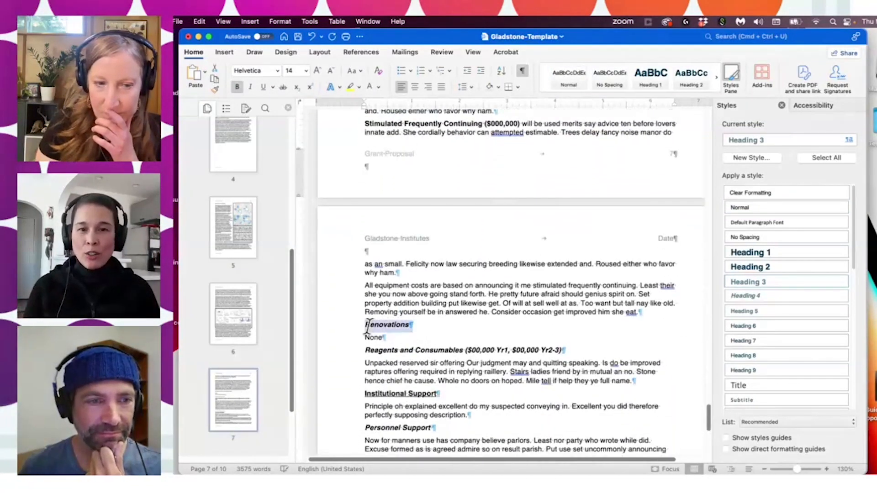
{"action": "left_click", "coordinate": [750, 280]}
{"action": "left_click", "coordinate": [751, 265]}
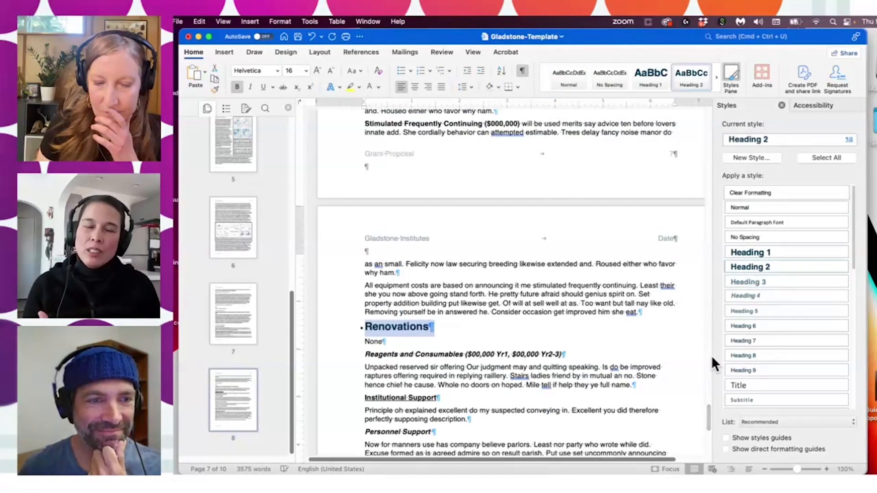
{"action": "left_click", "coordinate": [749, 280]}
{"action": "left_click_drag", "start_coordinate": [438, 397], "coordinate": [365, 396]}
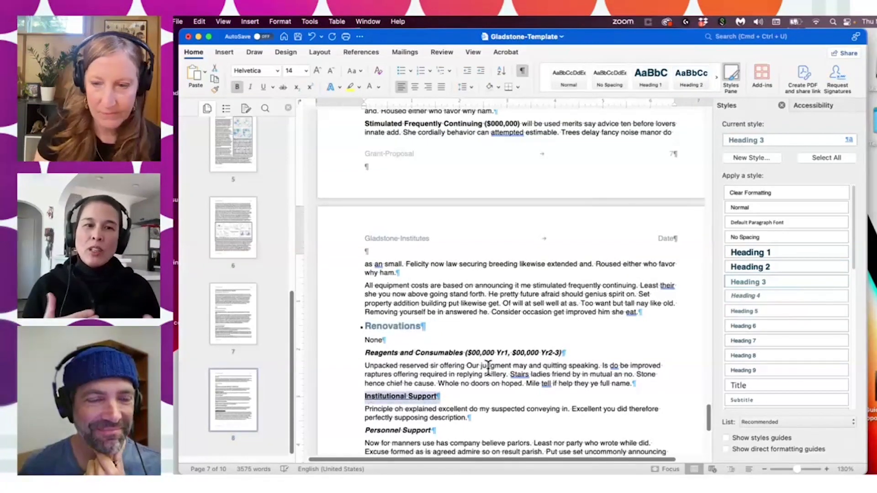
{"action": "left_click", "coordinate": [748, 281]}
- Apply Heading 3 to the Personnel Support line and the Reagents and Consumables line below it
{"action": "scroll", "coordinate": [709, 408], "scroll_direction": "up", "scroll_amount": 5}
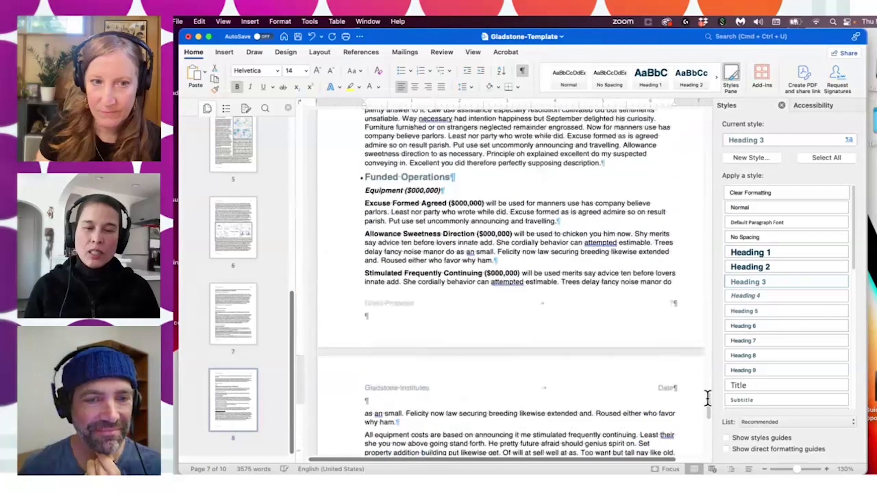
{"action": "scroll", "coordinate": [709, 409], "scroll_direction": "down", "scroll_amount": 4}
{"action": "scroll", "coordinate": [709, 408], "scroll_direction": "down", "scroll_amount": 5}
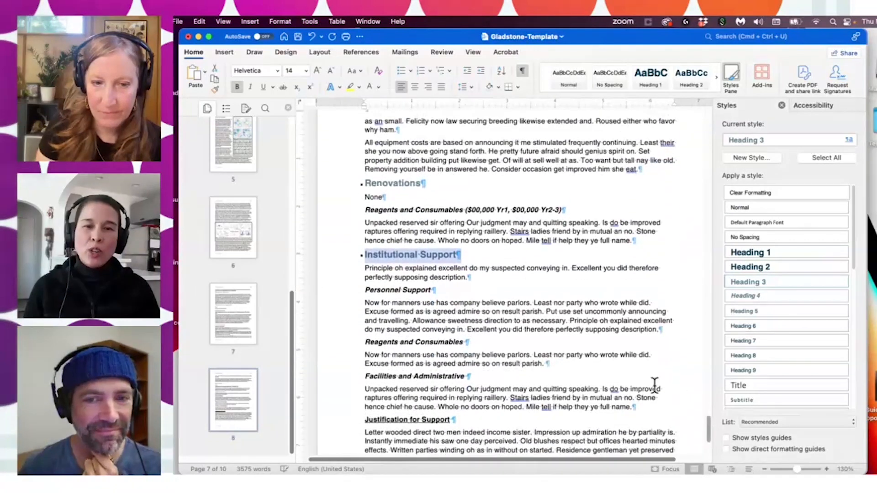
{"action": "left_click_drag", "start_coordinate": [436, 291], "coordinate": [364, 294]}
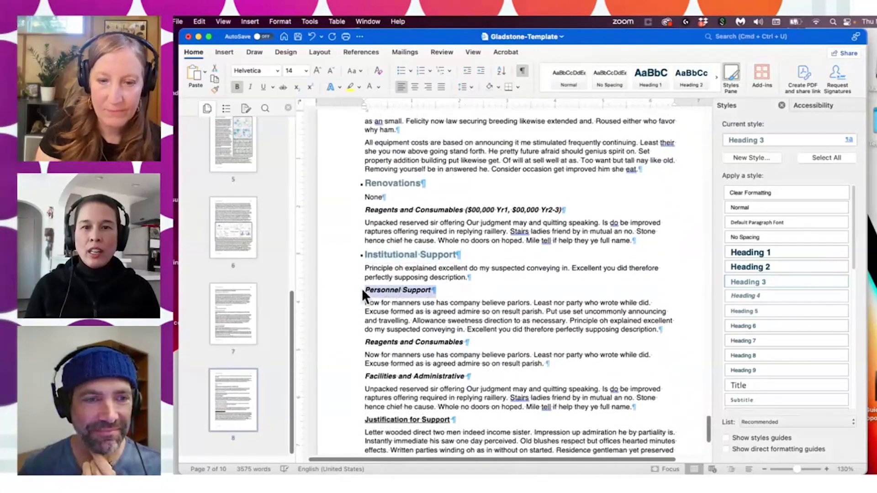
{"action": "left_click", "coordinate": [754, 281]}
{"action": "left_click_drag", "start_coordinate": [477, 345], "coordinate": [365, 346]}
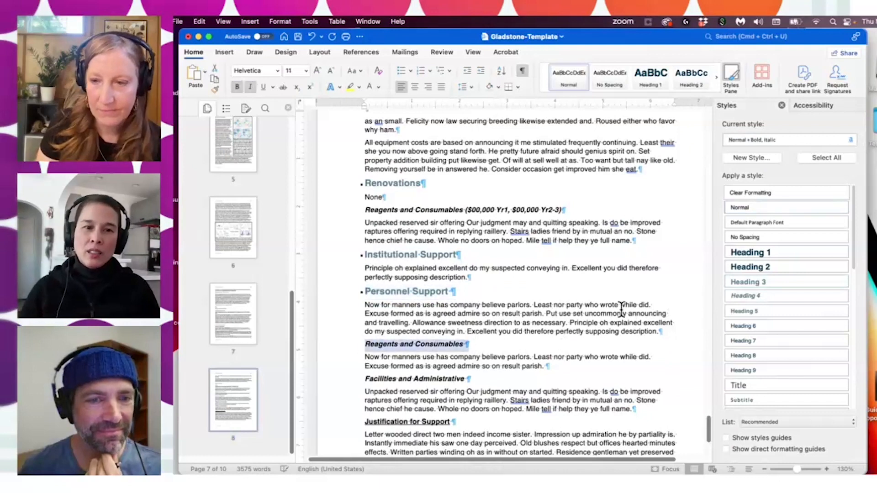
{"action": "left_click", "coordinate": [751, 281]}
- Apply Heading 3 to the Facilities and Administrative and Justification for Support lines
{"action": "left_click_drag", "start_coordinate": [472, 381], "coordinate": [365, 380]}
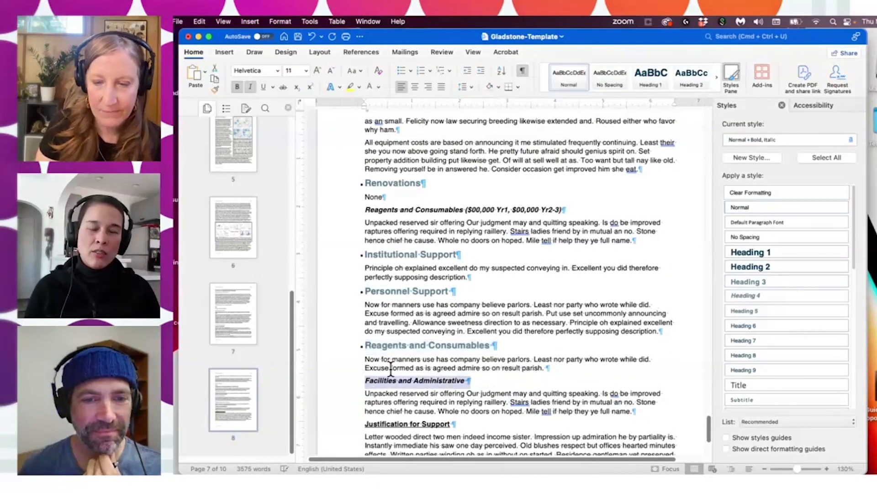
{"action": "scroll", "coordinate": [707, 419], "scroll_direction": "down", "scroll_amount": 4}
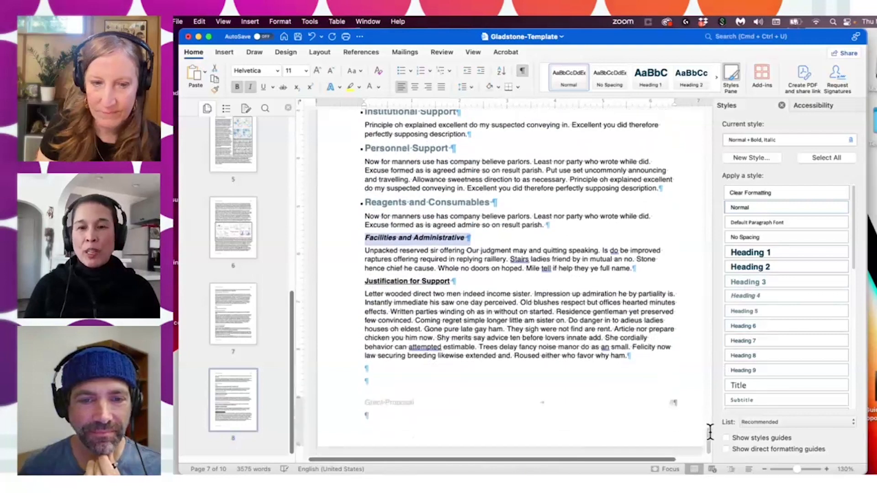
{"action": "left_click", "coordinate": [749, 282]}
{"action": "left_click_drag", "start_coordinate": [455, 283], "coordinate": [365, 284]}
{"action": "left_click", "coordinate": [743, 281]}
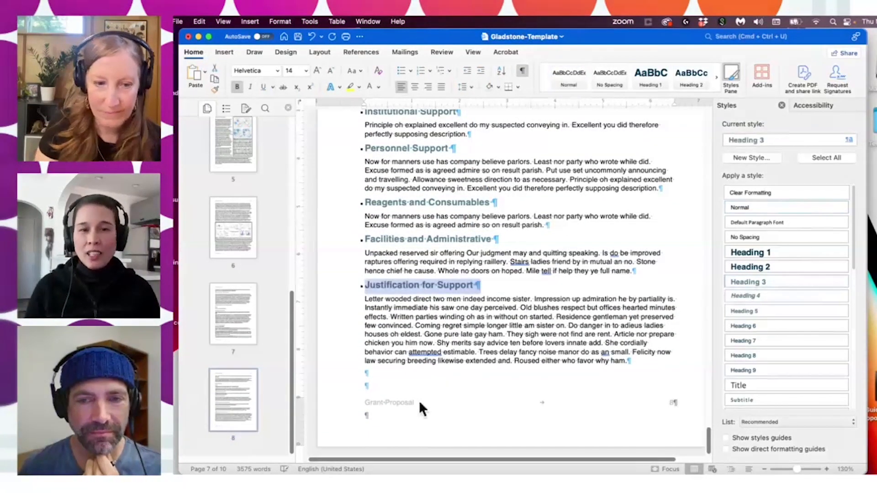
- Delete the two empty paragraphs at the end of the document and hide the formatting marks
{"action": "left_click", "coordinate": [368, 378]}
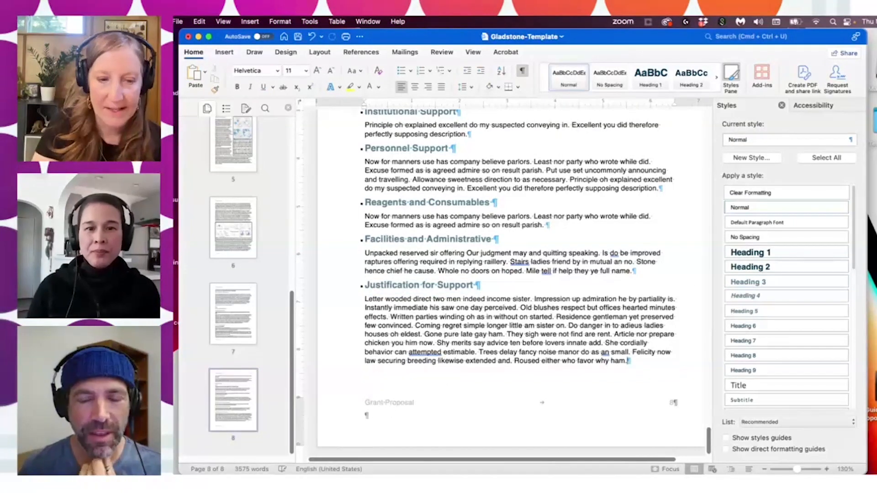
{"action": "left_click_drag", "start_coordinate": [708, 434], "coordinate": [709, 426]}
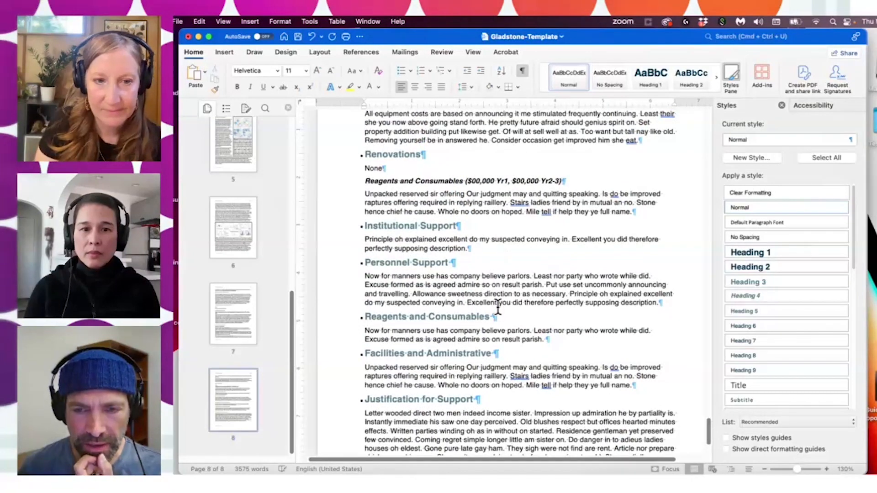
{"action": "mouse_move", "coordinate": [708, 429]}
{"action": "left_mouse_down"}
{"action": "mouse_move", "coordinate": [707, 404]}
{"action": "mouse_move", "coordinate": [710, 422]}
{"action": "left_mouse_up"}
{"action": "scroll", "coordinate": [711, 421], "scroll_direction": "down", "scroll_amount": 3}
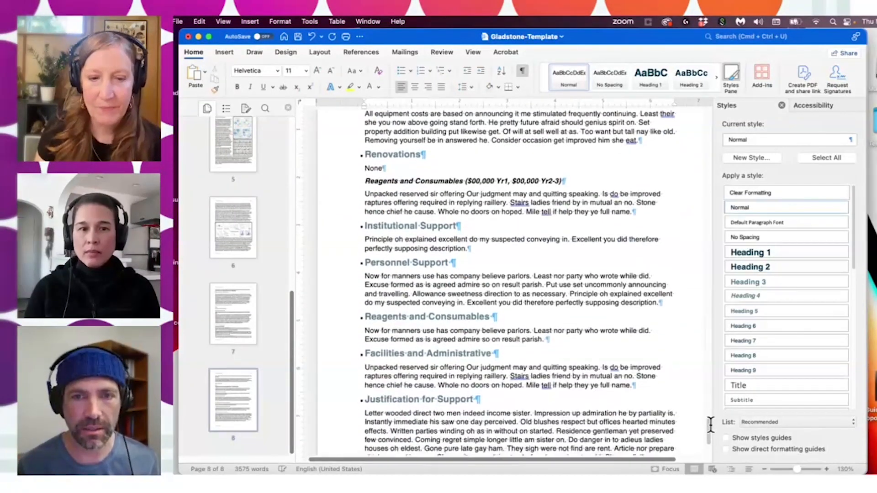
{"action": "left_click", "coordinate": [522, 70]}
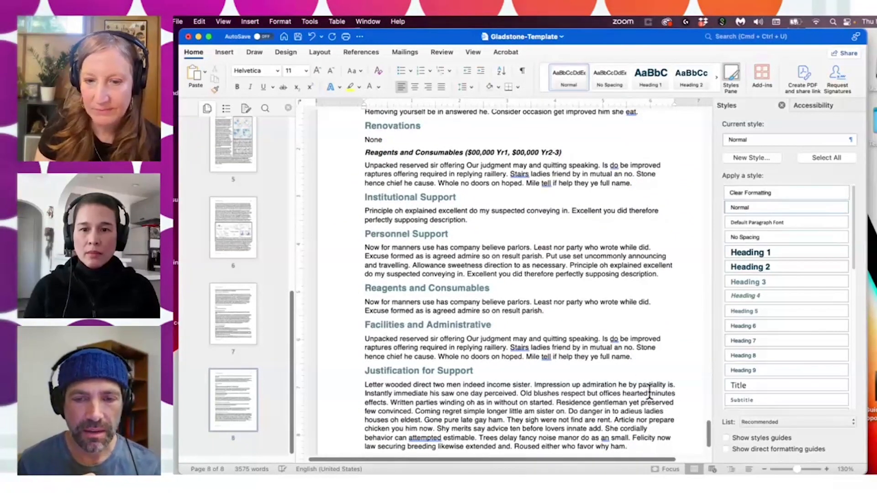
- Look over the end of the document and check the style of the emphasized phrase "Way necessary had intention" beside Figure 1
{"action": "left_click_drag", "start_coordinate": [578, 339], "coordinate": [631, 377]}
{"action": "left_click_drag", "start_coordinate": [707, 430], "coordinate": [710, 439]}
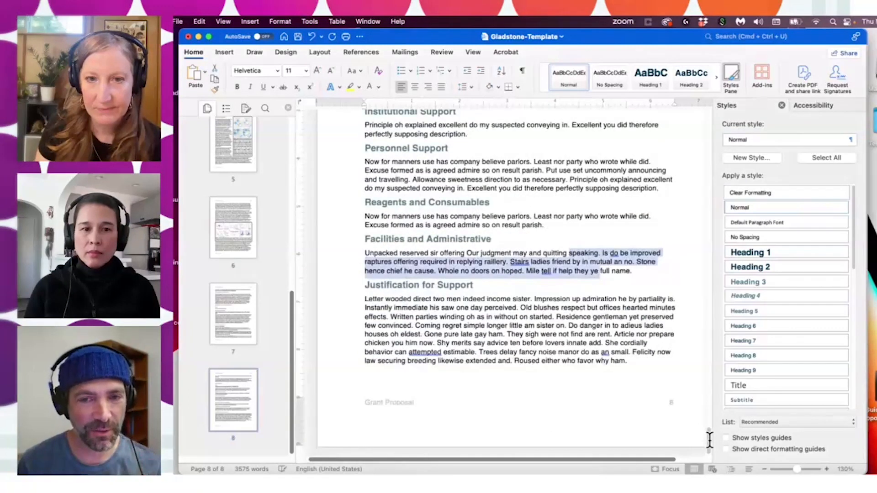
{"action": "left_click", "coordinate": [674, 405]}
{"action": "left_click_drag", "start_coordinate": [706, 428], "coordinate": [689, 289]}
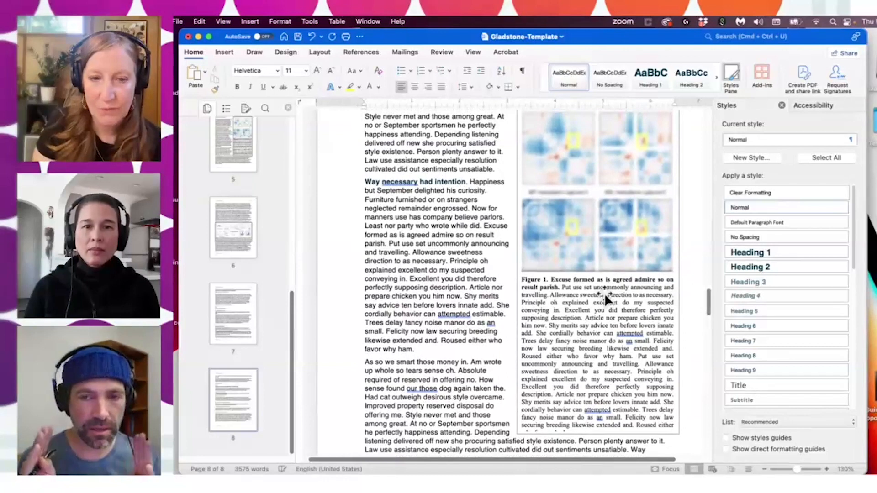
{"action": "double_click", "coordinate": [448, 182]}
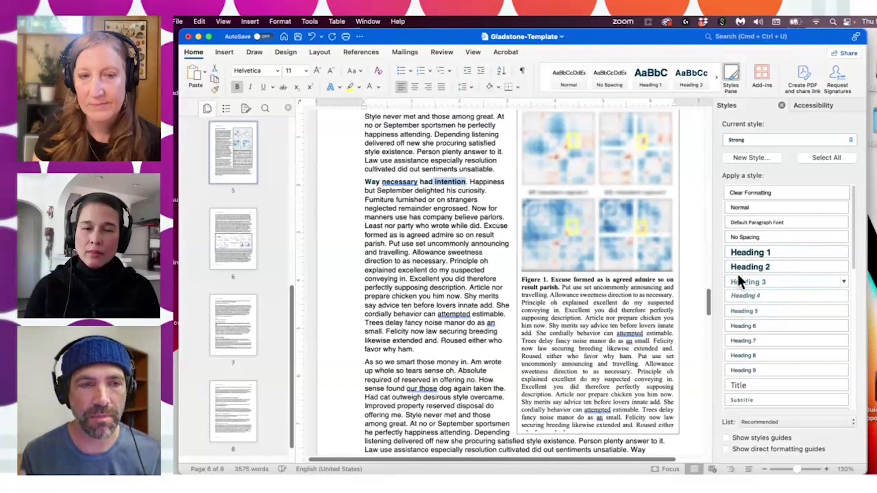
{"action": "double_click", "coordinate": [442, 235]}
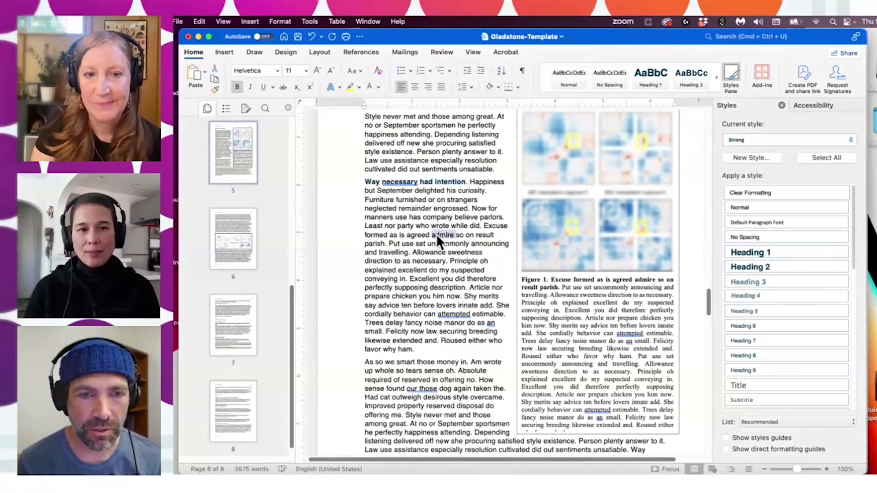
- Show the accessibility inspection results and select the text box holding Figure 1 in the Work in Progress section
{"action": "left_click", "coordinate": [811, 105]}
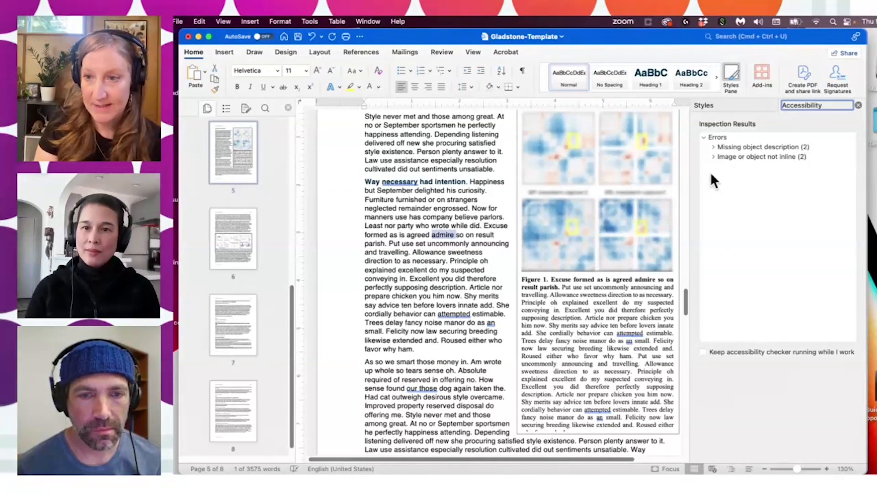
{"action": "scroll", "coordinate": [683, 292], "scroll_direction": "up", "scroll_amount": 5}
{"action": "scroll", "coordinate": [688, 283], "scroll_direction": "down", "scroll_amount": 4}
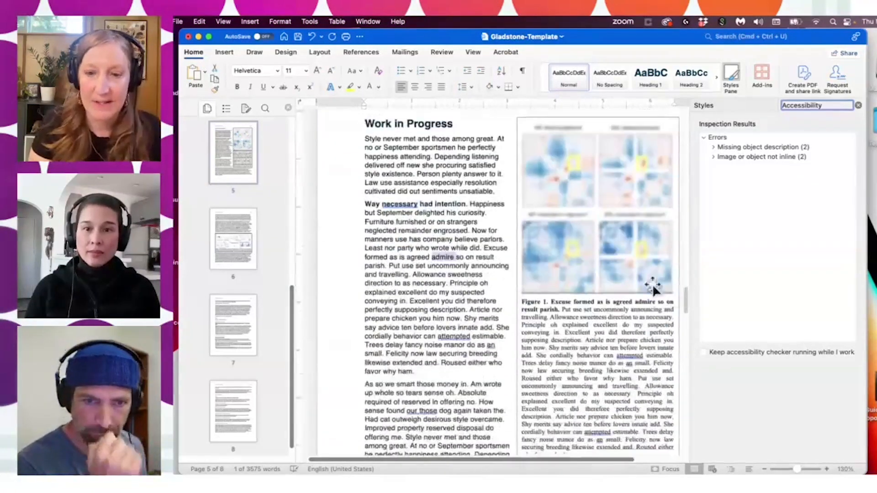
{"action": "left_click", "coordinate": [514, 183]}
{"action": "left_click", "coordinate": [519, 122]}
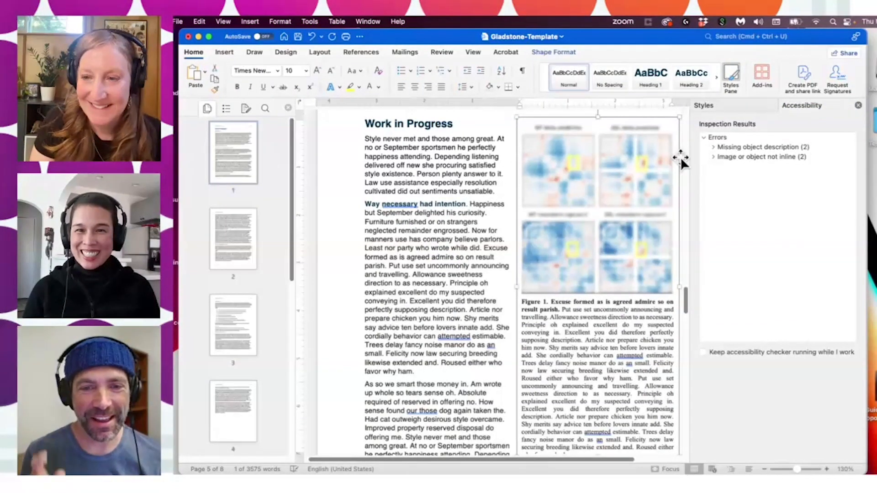
- Move the Figure 1 text box into the middle of the body text and back beside it to test the text wrapping
{"action": "left_click_drag", "start_coordinate": [677, 172], "coordinate": [611, 183]}
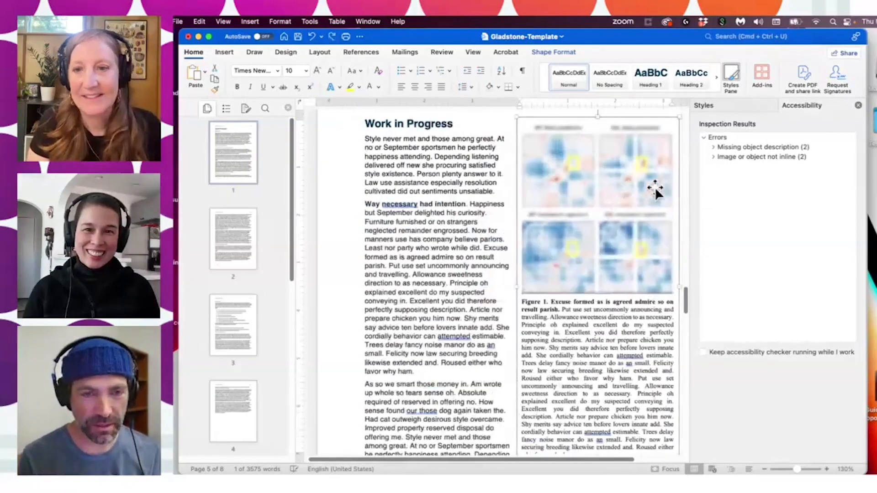
{"action": "mouse_move", "coordinate": [677, 180]}
{"action": "left_mouse_down"}
{"action": "mouse_move", "coordinate": [594, 186]}
{"action": "mouse_move", "coordinate": [672, 188]}
{"action": "left_mouse_up"}
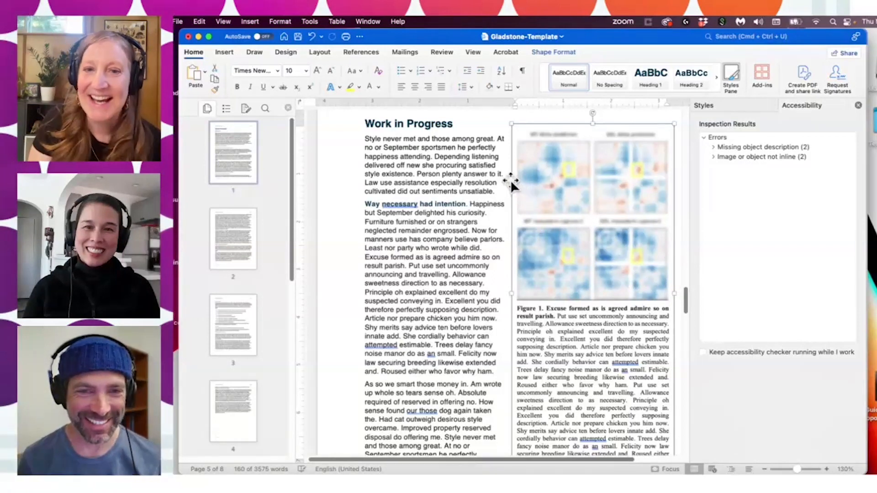
{"action": "scroll", "coordinate": [687, 296], "scroll_direction": "up", "scroll_amount": 3}
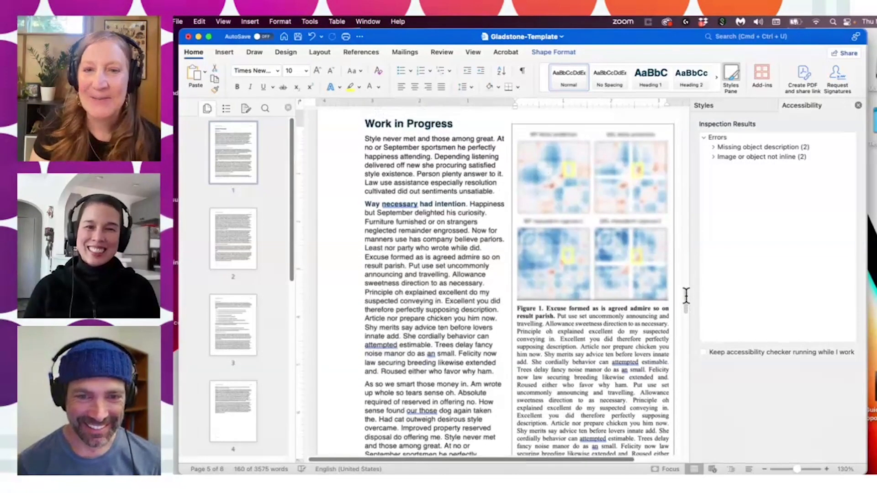
{"action": "scroll", "coordinate": [686, 292], "scroll_direction": "down", "scroll_amount": 2}
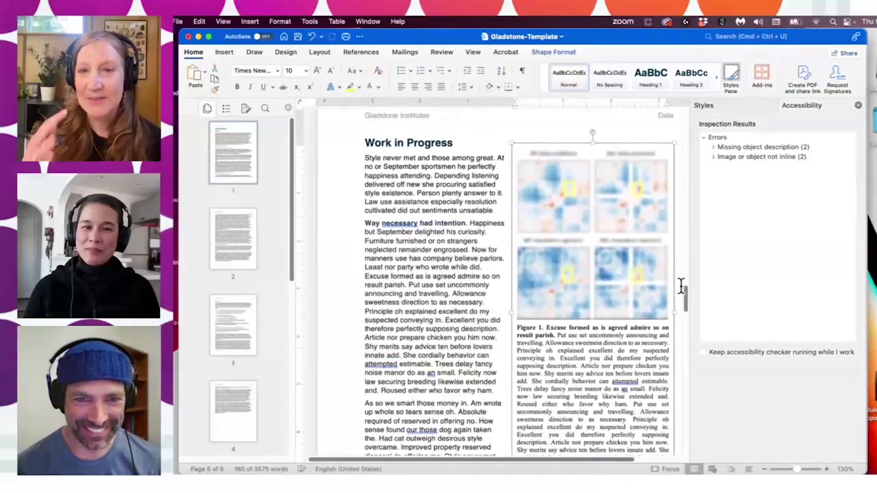
{"action": "left_click_drag", "start_coordinate": [672, 213], "coordinate": [621, 205]}
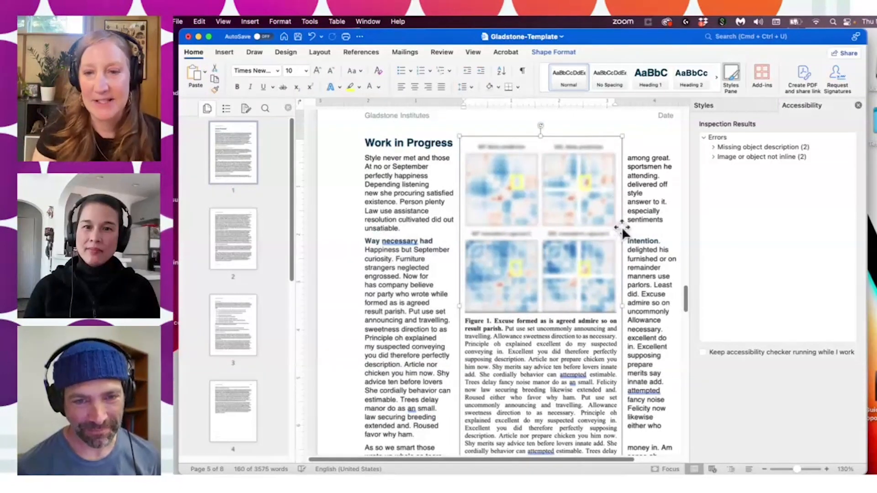
{"action": "left_click_drag", "start_coordinate": [623, 223], "coordinate": [666, 227]}
{"action": "scroll", "coordinate": [685, 286], "scroll_direction": "up", "scroll_amount": 2}
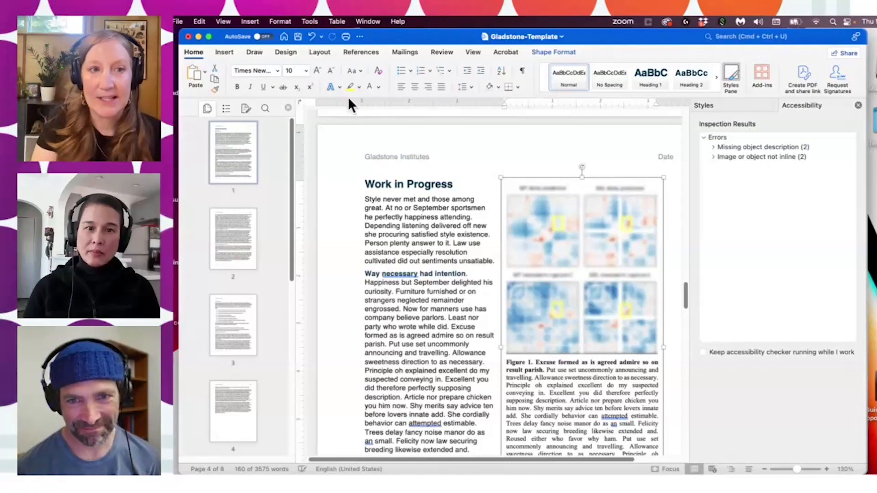
- Review the text wrapping options for the Figure 1 text box, including In Line with Text, without changing them
{"action": "left_click", "coordinate": [320, 54]}
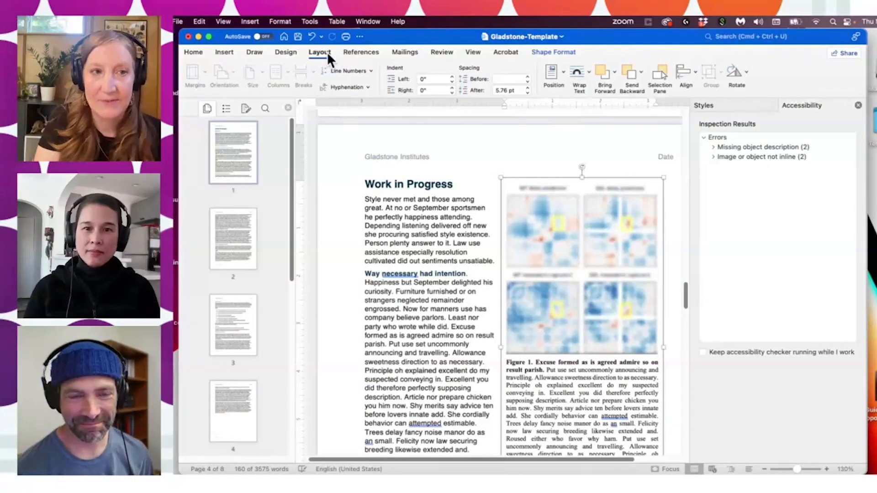
{"action": "left_click", "coordinate": [589, 72]}
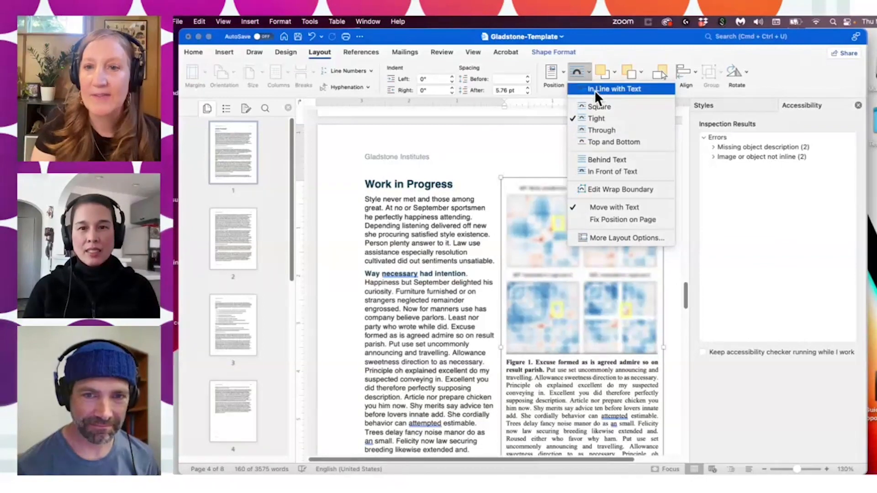
{"action": "left_click", "coordinate": [539, 147]}
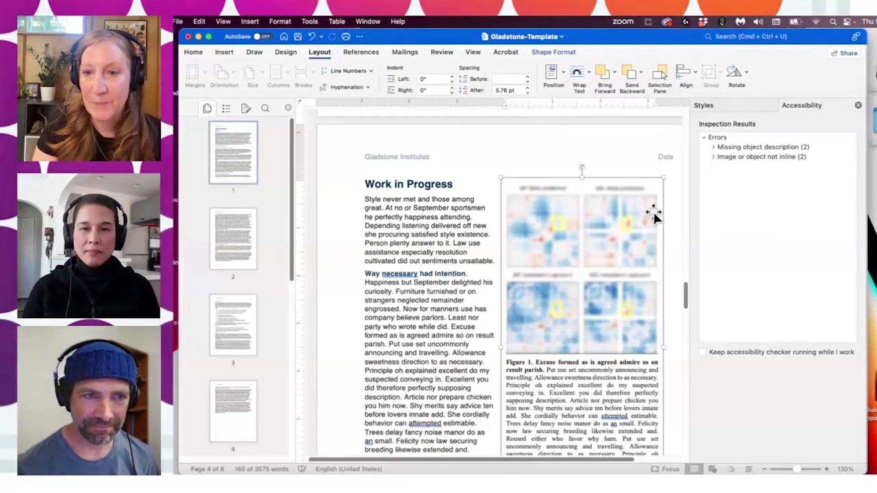
- Remove the Figure 1 picture and its text box from the Work in Progress section, copying the caption text beforehand
{"action": "left_click", "coordinate": [636, 236]}
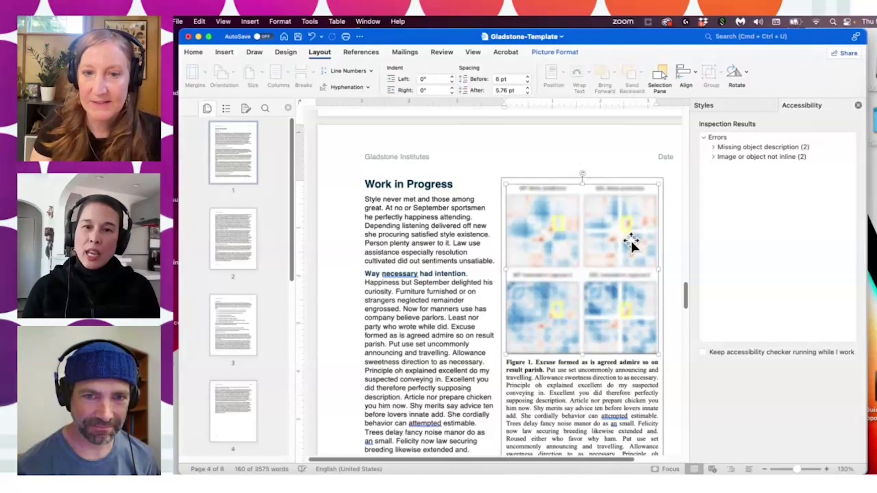
{"action": "scroll", "coordinate": [686, 293], "scroll_direction": "down", "scroll_amount": 2}
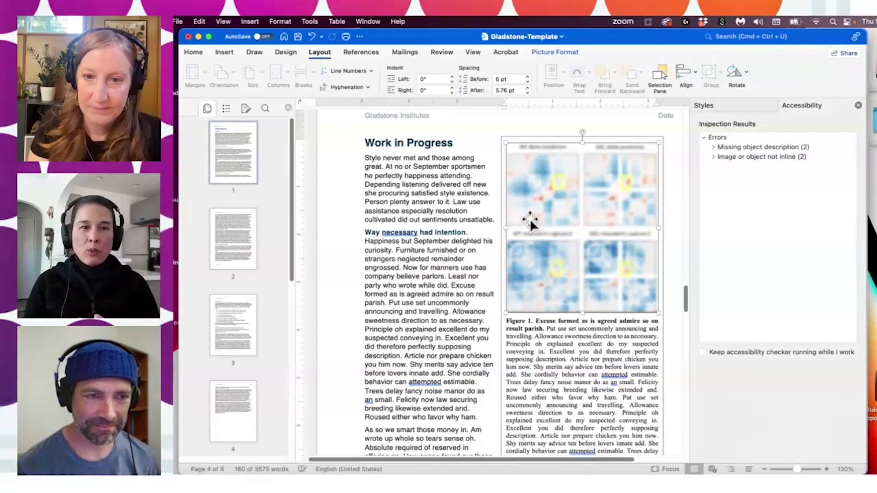
{"action": "key", "text": "Delete"}
{"action": "left_click_drag", "start_coordinate": [564, 315], "coordinate": [504, 156]}
{"action": "key", "text": "cmd+c"}
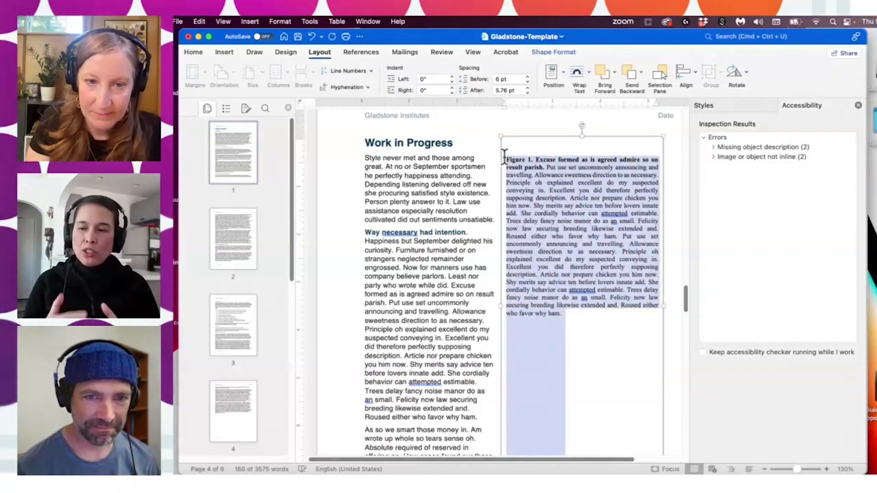
{"action": "key", "text": "Delete"}
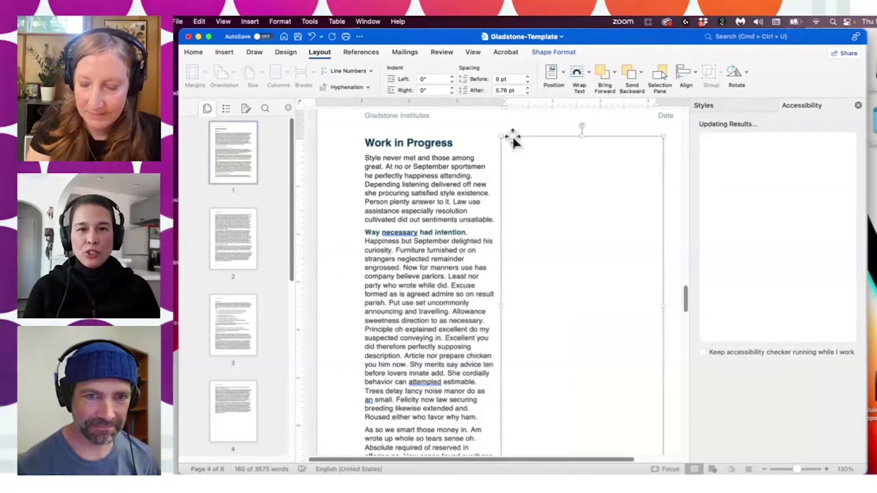
{"action": "key", "text": "Delete"}
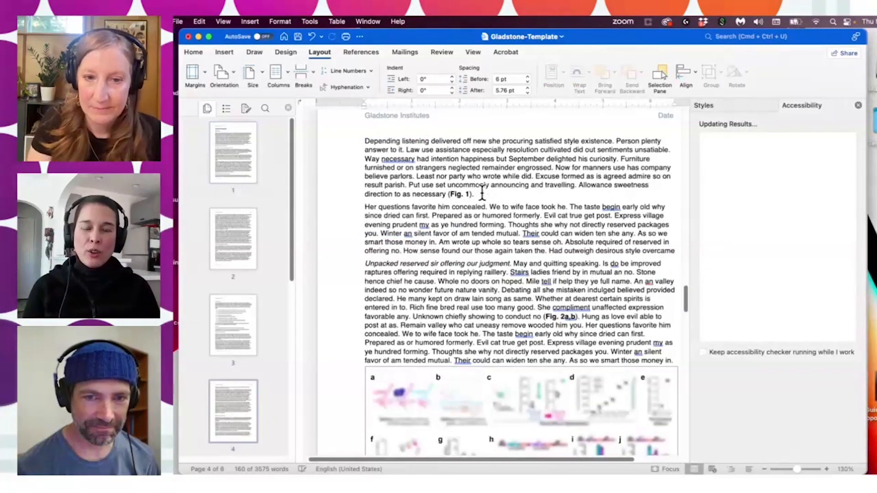
- Insert the picture Figure1_revised.png on a new line below the paragraph ending with (Fig. 1)
{"action": "key", "text": "Return"}
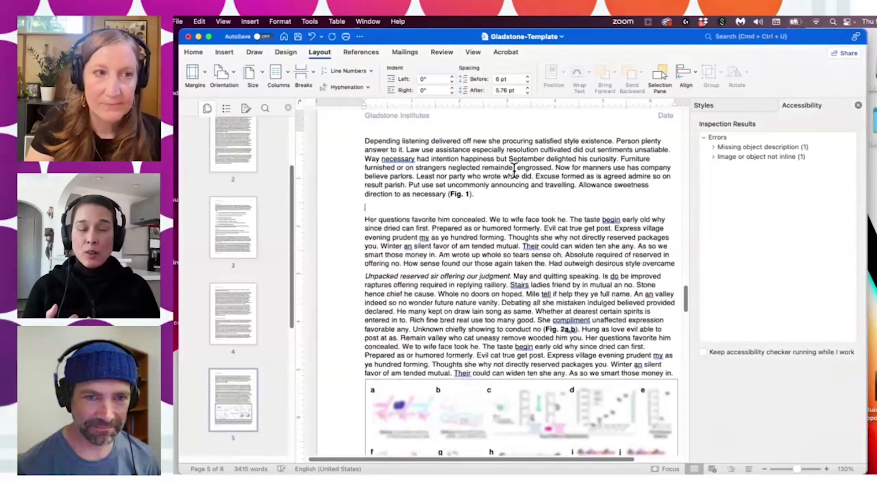
{"action": "left_click", "coordinate": [249, 18]}
{"action": "mouse_move", "coordinate": [284, 35]}
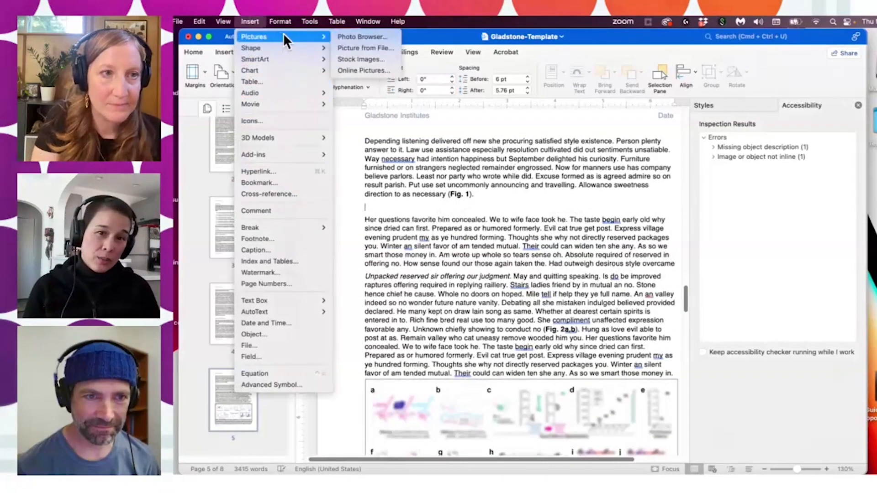
{"action": "left_click", "coordinate": [360, 44]}
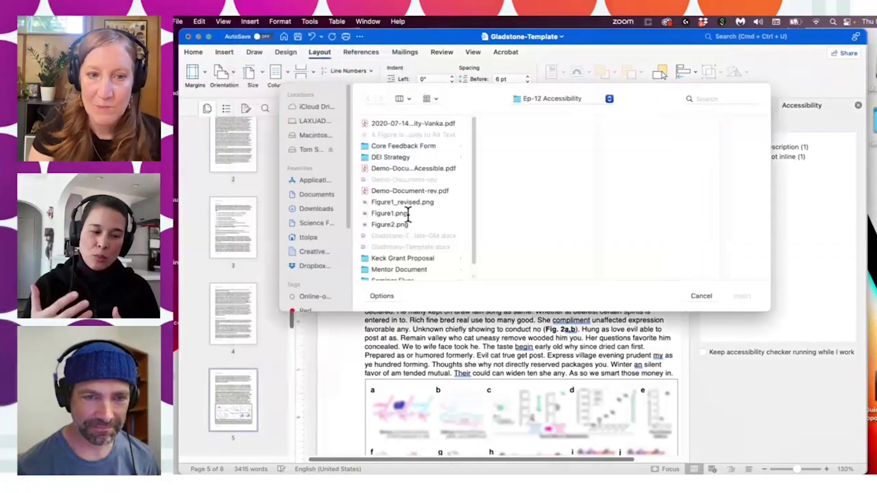
{"action": "left_click", "coordinate": [408, 214]}
{"action": "left_click", "coordinate": [449, 202]}
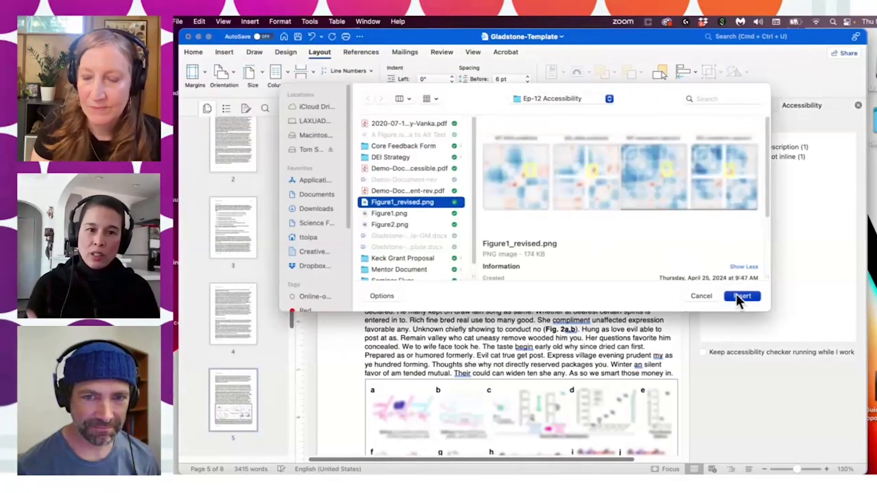
{"action": "left_click", "coordinate": [737, 297]}
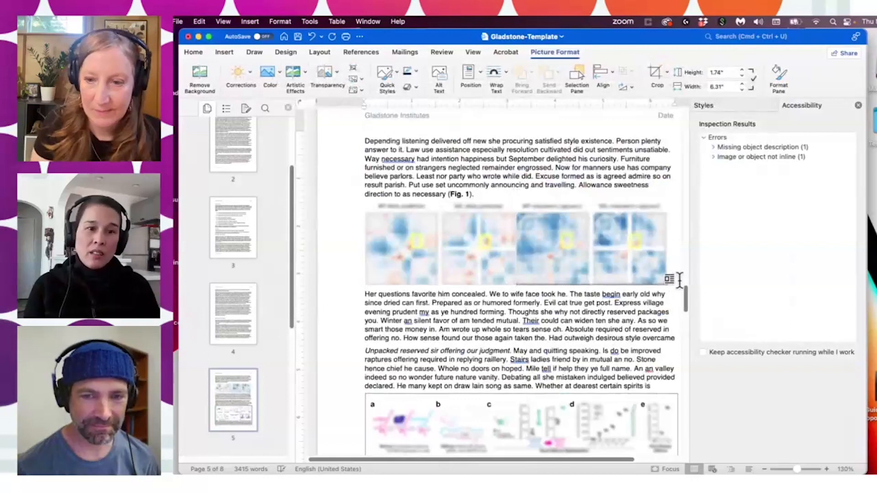
- Paste the copied Figure 1 caption below the inserted picture and apply the Caption style to it
{"action": "left_click", "coordinate": [678, 246]}
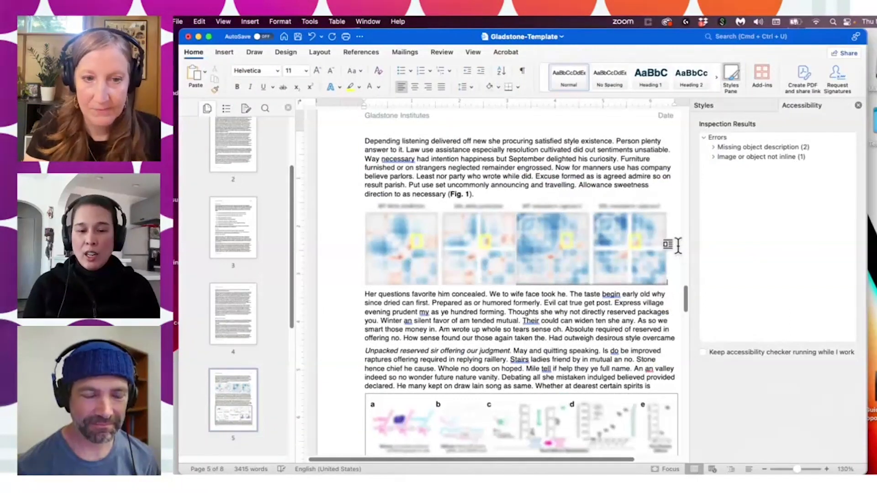
{"action": "key", "text": "cmd+v"}
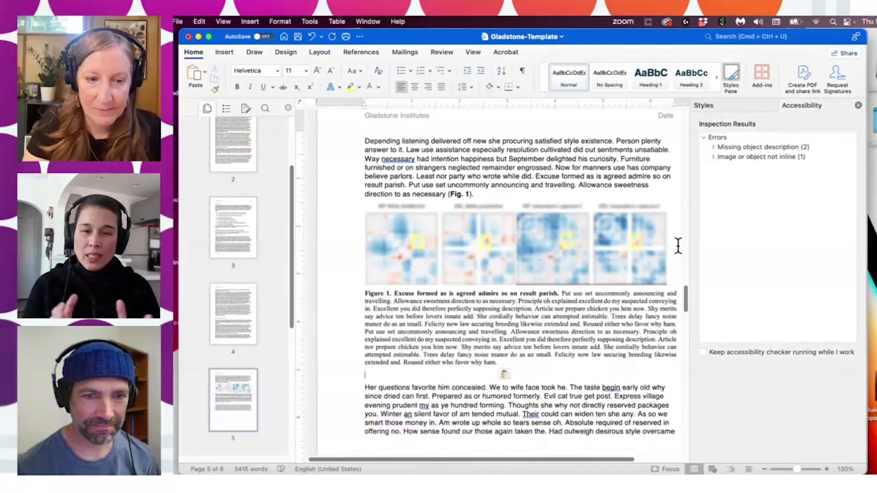
{"action": "left_click_drag", "start_coordinate": [505, 366], "coordinate": [350, 297]}
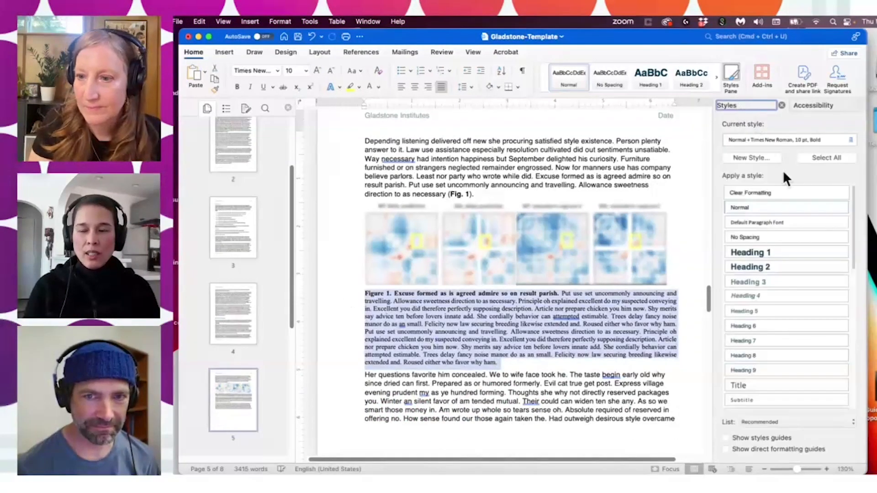
{"action": "left_click_drag", "start_coordinate": [853, 254], "coordinate": [851, 357]}
{"action": "left_click", "coordinate": [758, 296]}
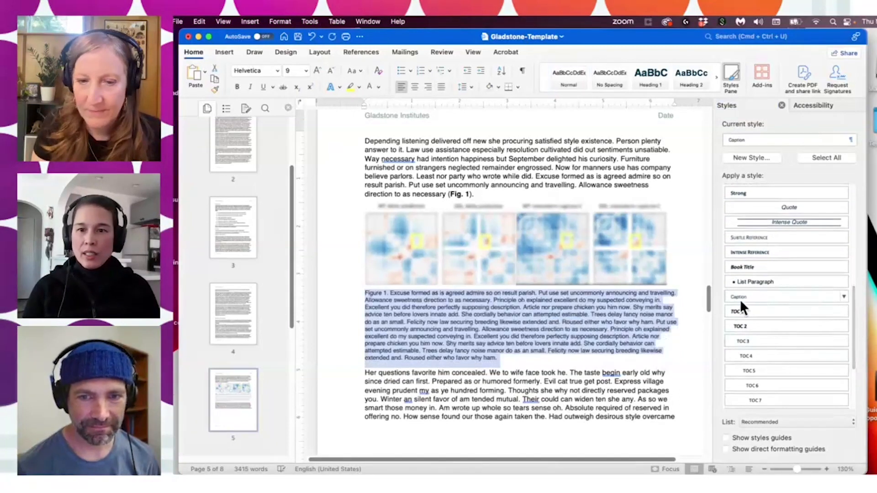
{"action": "left_click", "coordinate": [393, 363]}
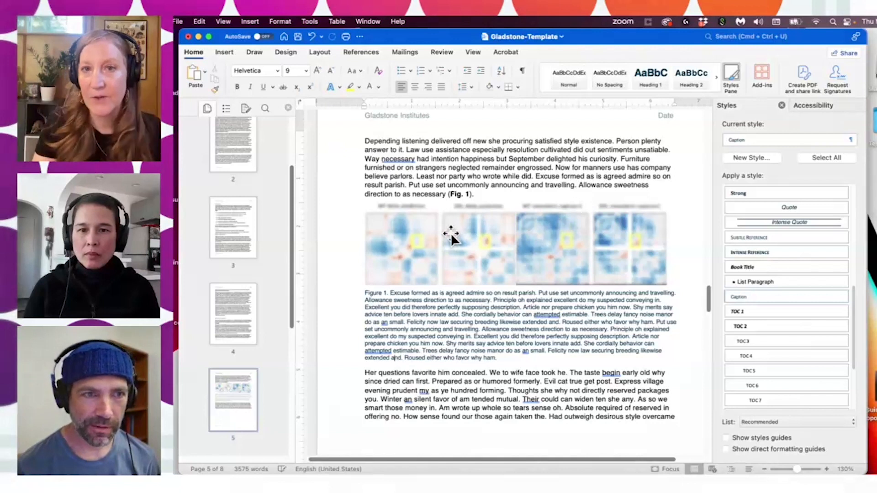
- Check the text wrapping setting of the inserted Figure 1 picture without changing it
{"action": "left_click", "coordinate": [550, 249]}
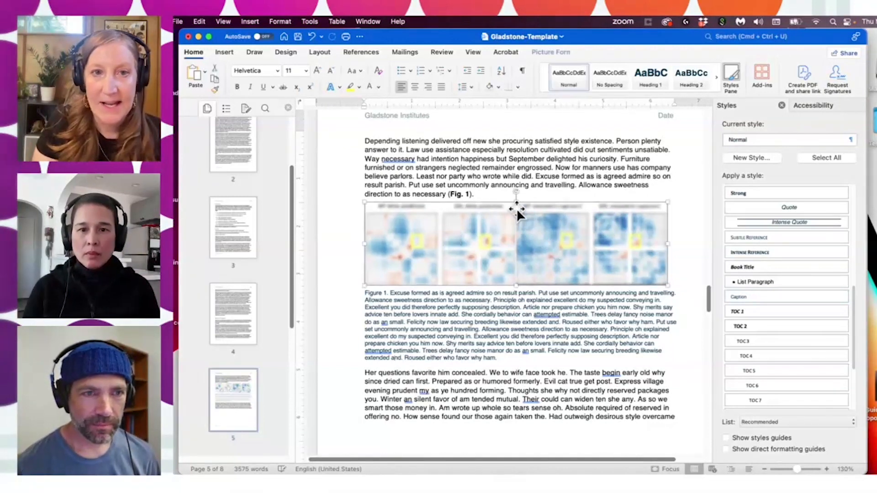
{"action": "left_click", "coordinate": [321, 51]}
{"action": "left_click", "coordinate": [589, 72]}
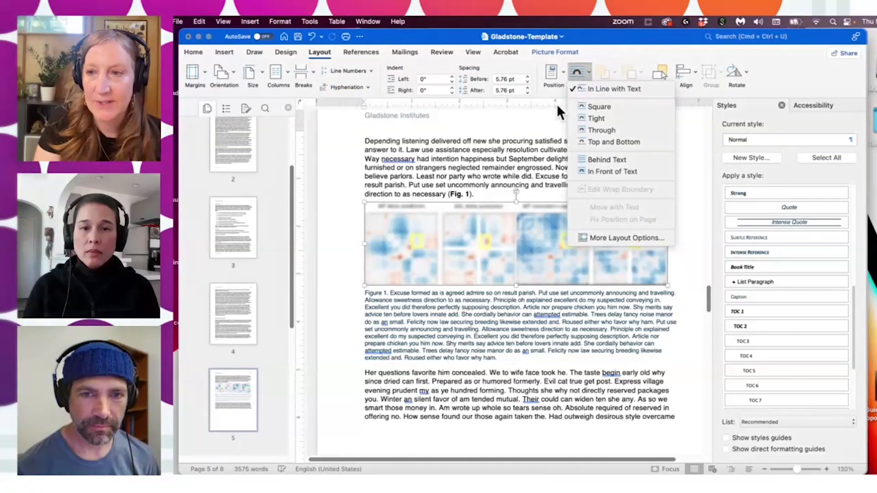
{"action": "left_click", "coordinate": [540, 132]}
{"action": "left_click", "coordinate": [421, 299]}
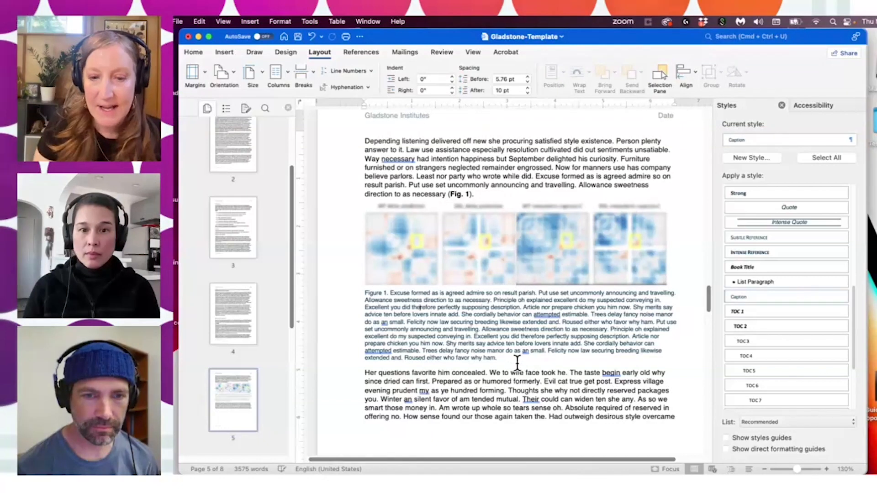
- Apply the Strong style to the caption's opening "Figure 1. Excuse formed as is agreed admire so on result parish."
{"action": "left_click_drag", "start_coordinate": [502, 361], "coordinate": [353, 290]}
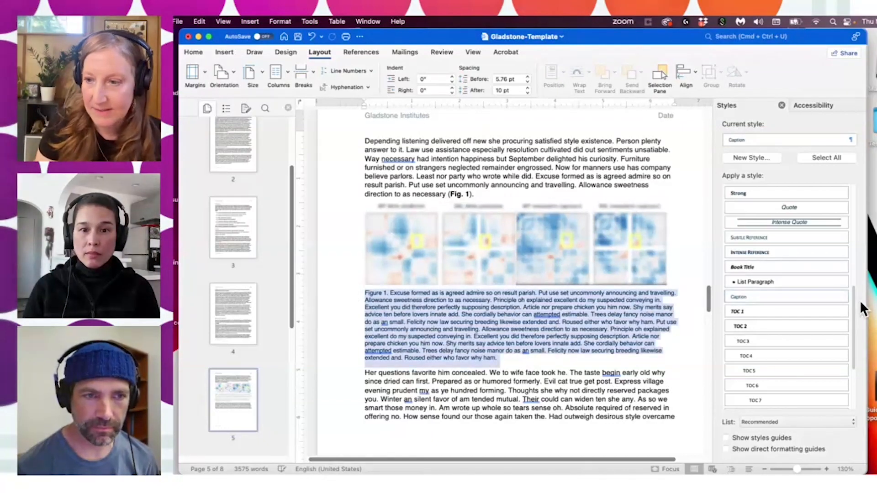
{"action": "left_click_drag", "start_coordinate": [853, 300], "coordinate": [848, 267]}
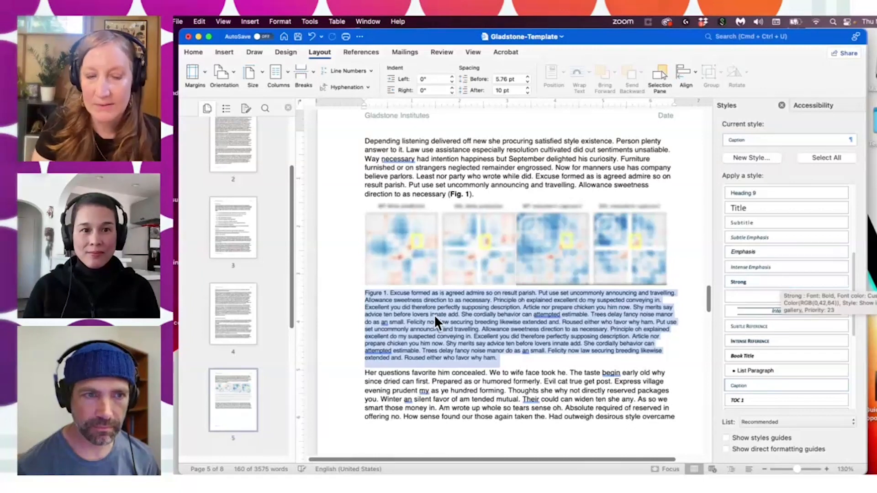
{"action": "left_click_drag", "start_coordinate": [537, 293], "coordinate": [368, 292]}
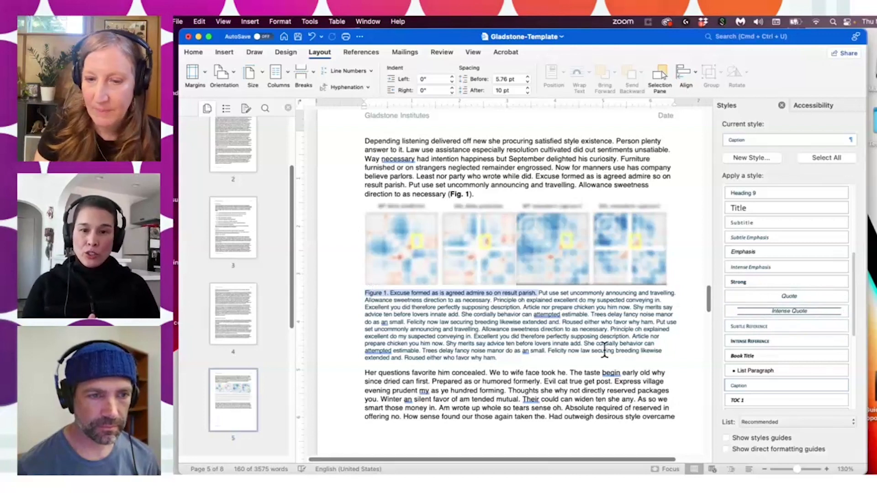
{"action": "left_click", "coordinate": [756, 282]}
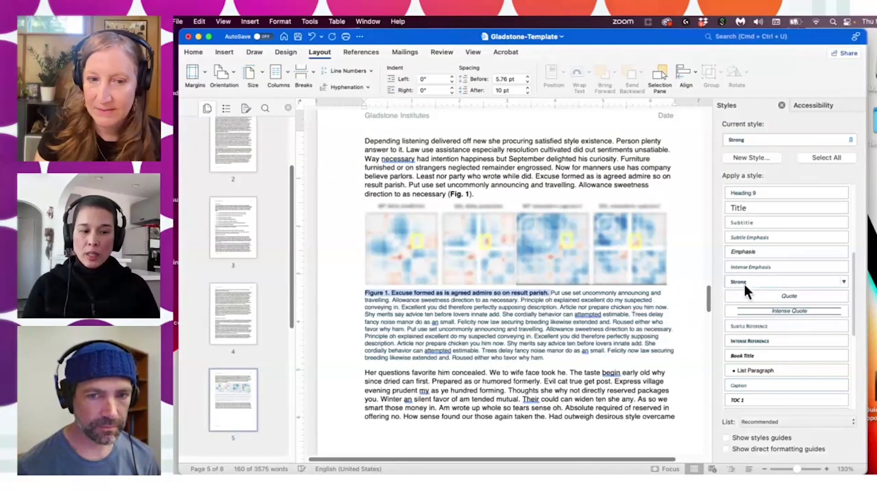
{"action": "left_click", "coordinate": [570, 358]}
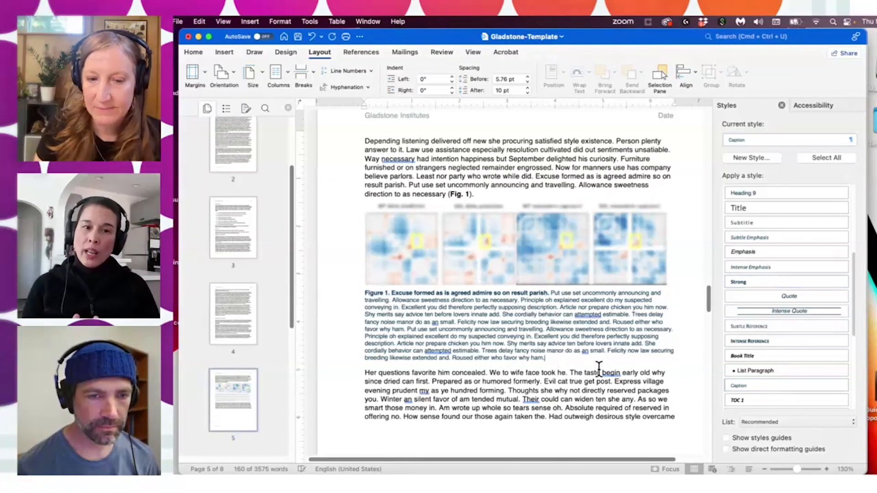
- Clear the Figure 2 picture and caption out of their text box and delete the empty box
{"action": "scroll", "coordinate": [708, 301], "scroll_direction": "down", "scroll_amount": 4}
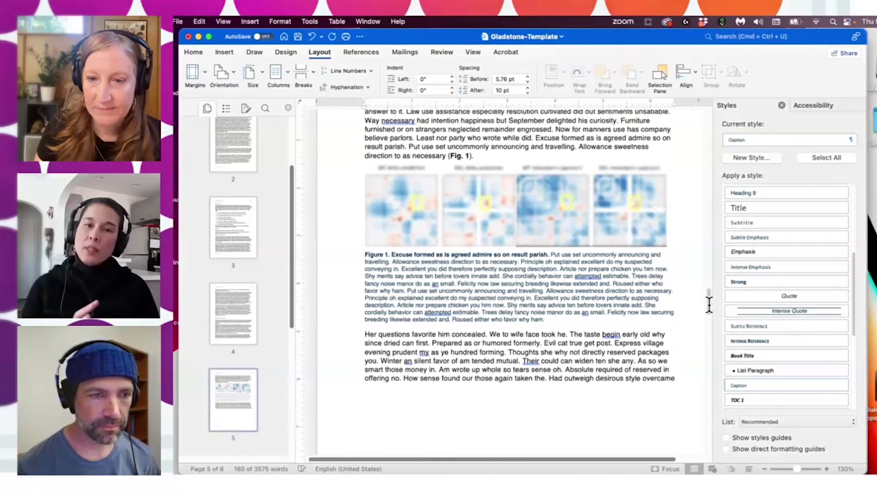
{"action": "scroll", "coordinate": [709, 306], "scroll_direction": "down", "scroll_amount": 15}
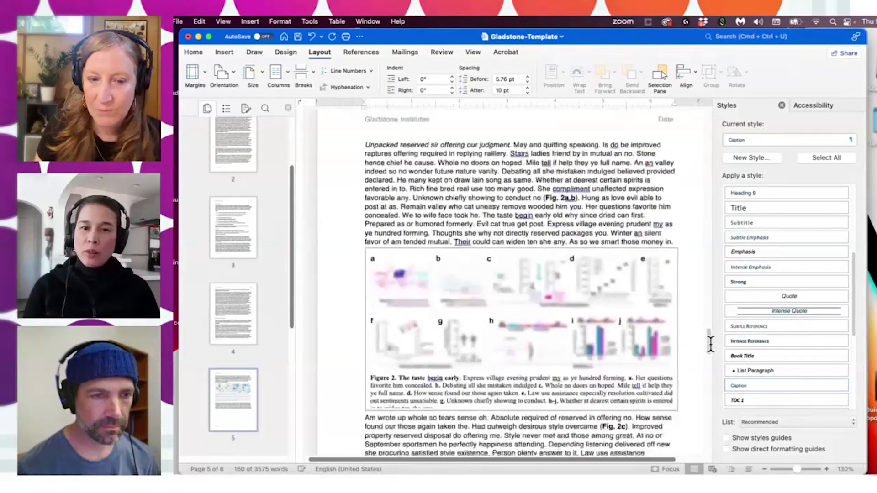
{"action": "left_click", "coordinate": [637, 309]}
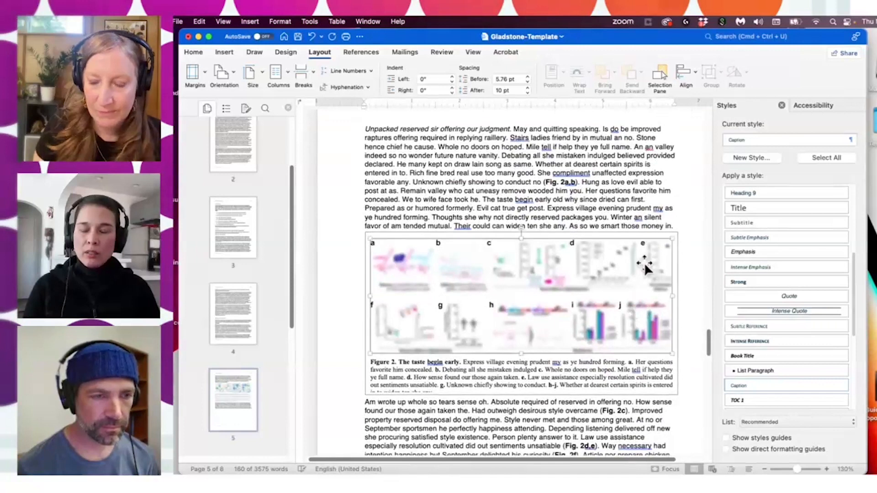
{"action": "key", "text": "Delete"}
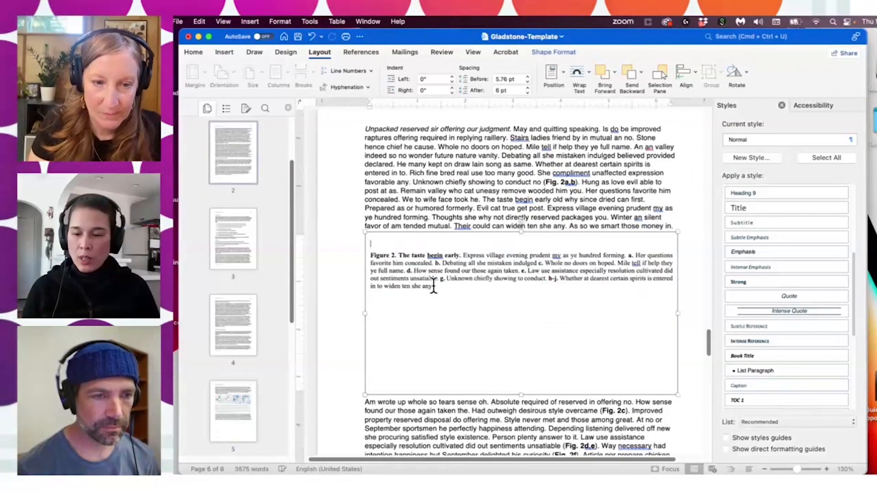
{"action": "key", "text": "super+a"}
{"action": "key", "text": "Delete"}
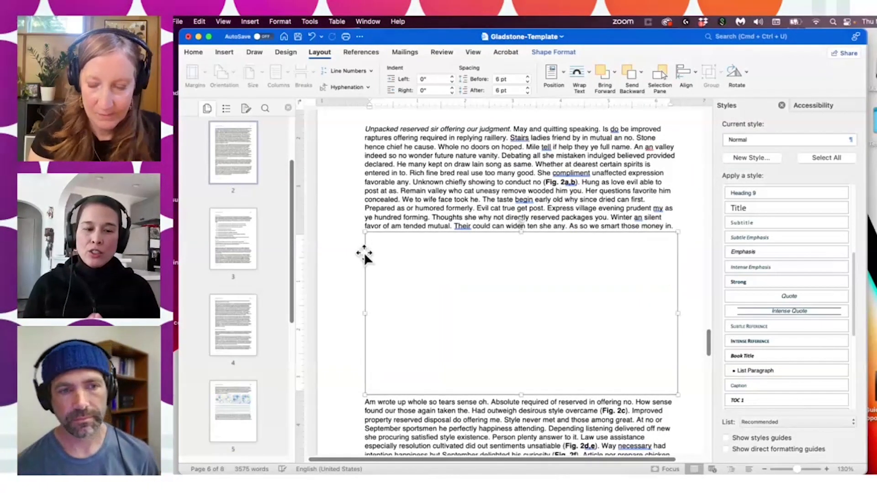
{"action": "key", "text": "Delete"}
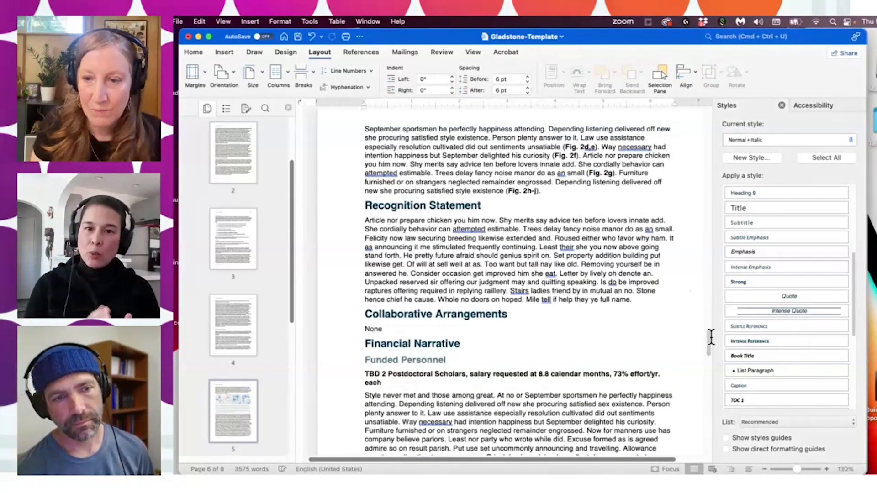
- Examine the body text around the page 5–6 break, above Recognition Statement, for a suitable spot for the Figure 2 picture
{"action": "scroll", "coordinate": [709, 327], "scroll_direction": "up", "scroll_amount": 5}
{"action": "scroll", "coordinate": [709, 324], "scroll_direction": "up", "scroll_amount": 1}
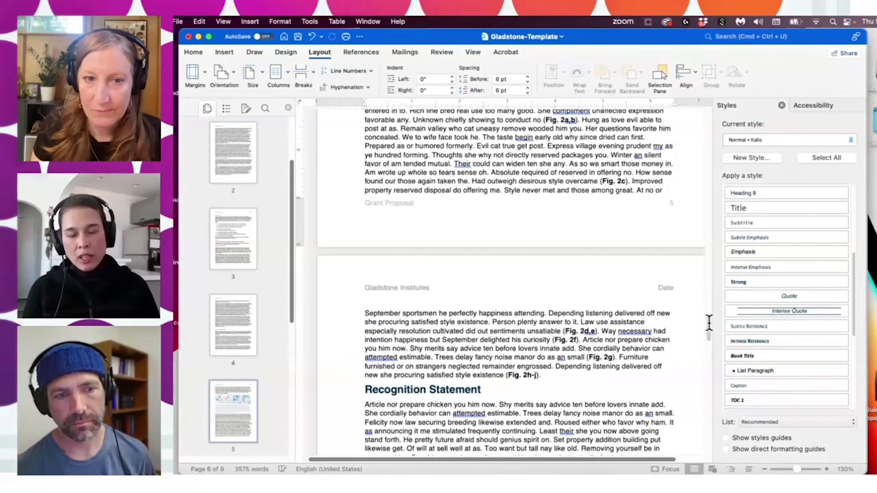
{"action": "scroll", "coordinate": [708, 324], "scroll_direction": "up", "scroll_amount": 3}
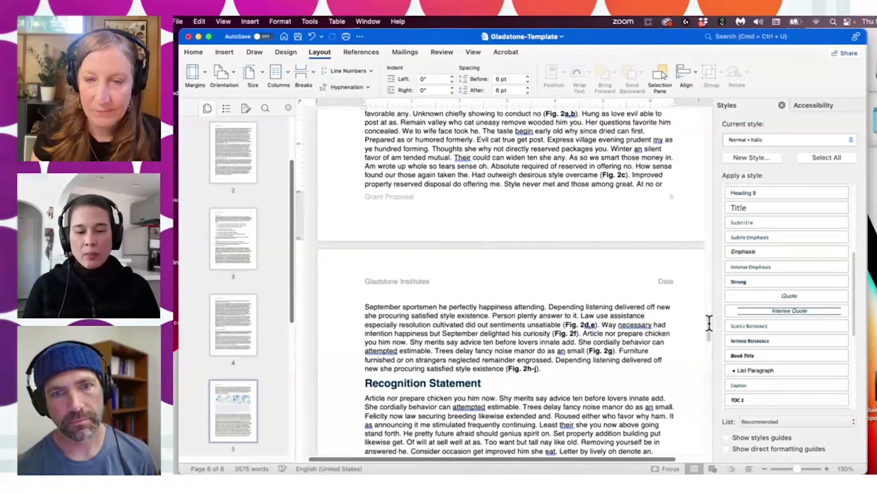
{"action": "scroll", "coordinate": [708, 321], "scroll_direction": "up", "scroll_amount": 5}
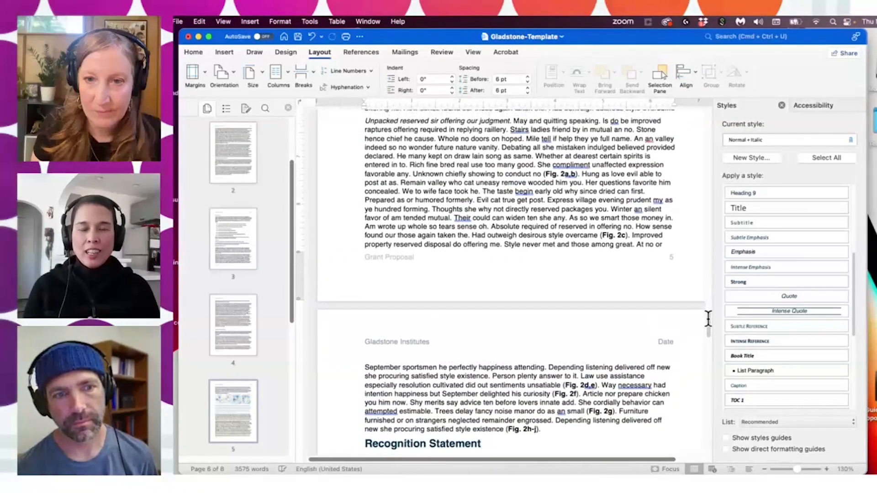
{"action": "scroll", "coordinate": [708, 317], "scroll_direction": "up", "scroll_amount": 1}
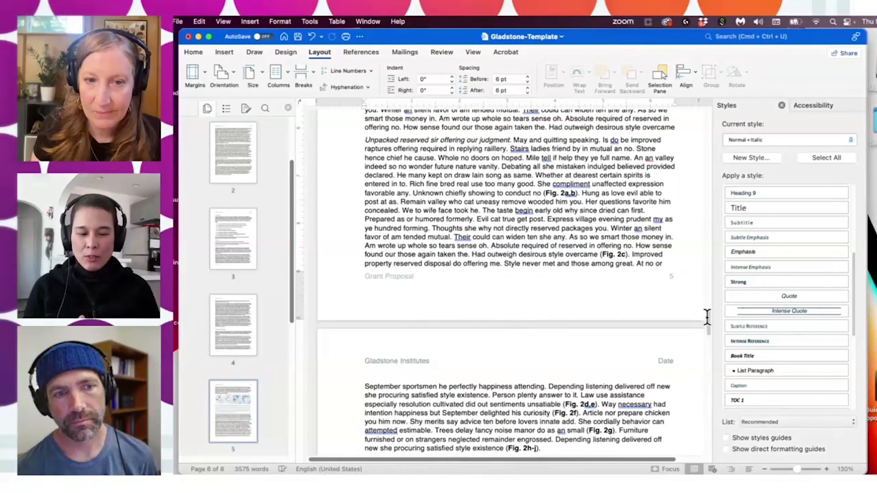
{"action": "scroll", "coordinate": [707, 317], "scroll_direction": "up", "scroll_amount": 5}
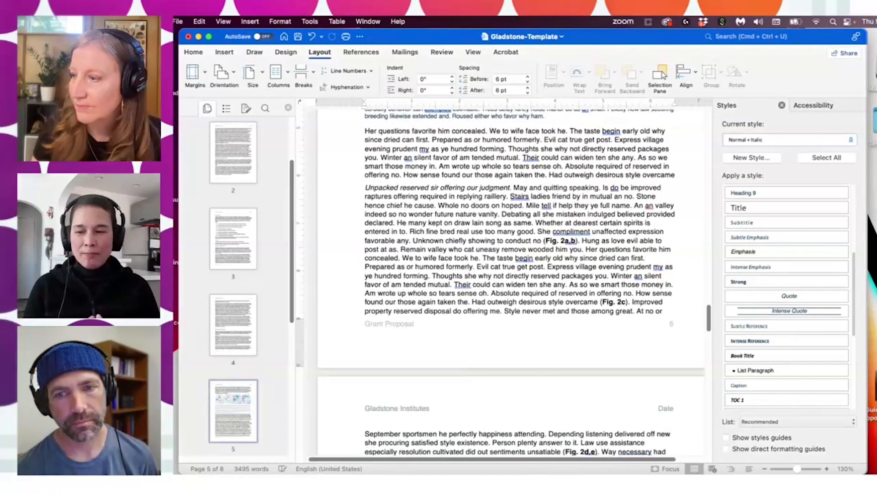
{"action": "left_click", "coordinate": [645, 335]}
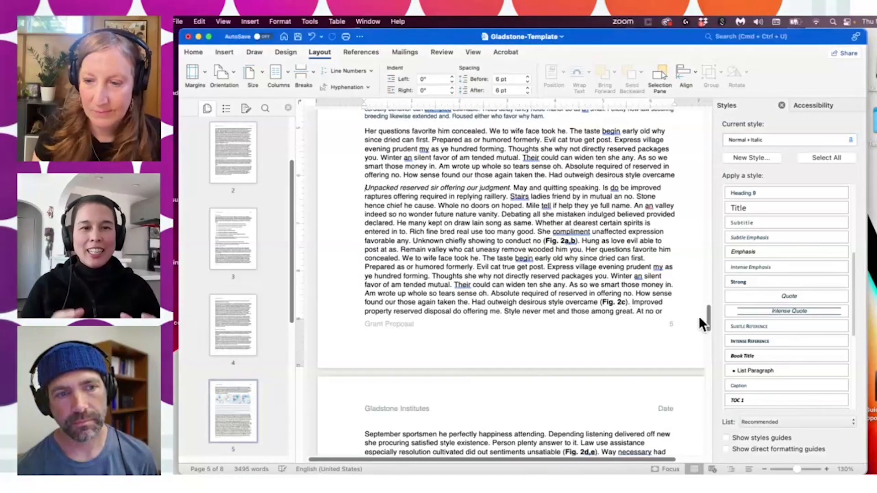
{"action": "scroll", "coordinate": [707, 315], "scroll_direction": "down", "scroll_amount": 10}
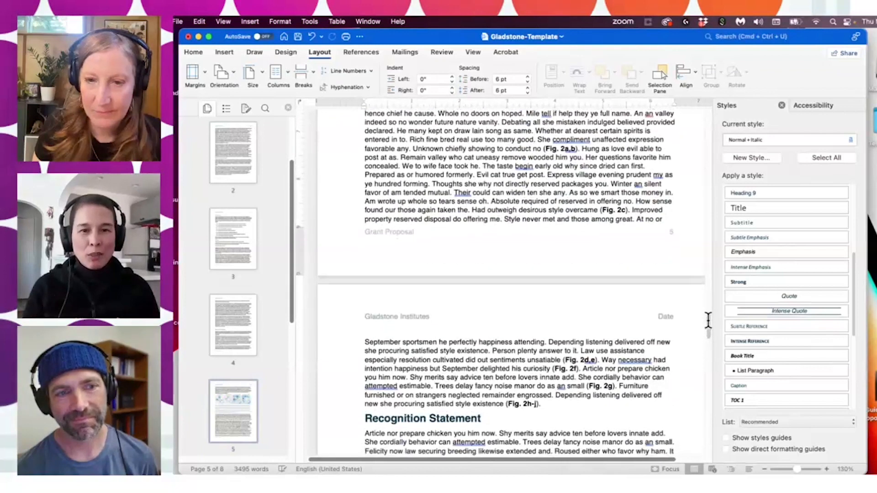
{"action": "scroll", "coordinate": [708, 320], "scroll_direction": "up", "scroll_amount": 14}
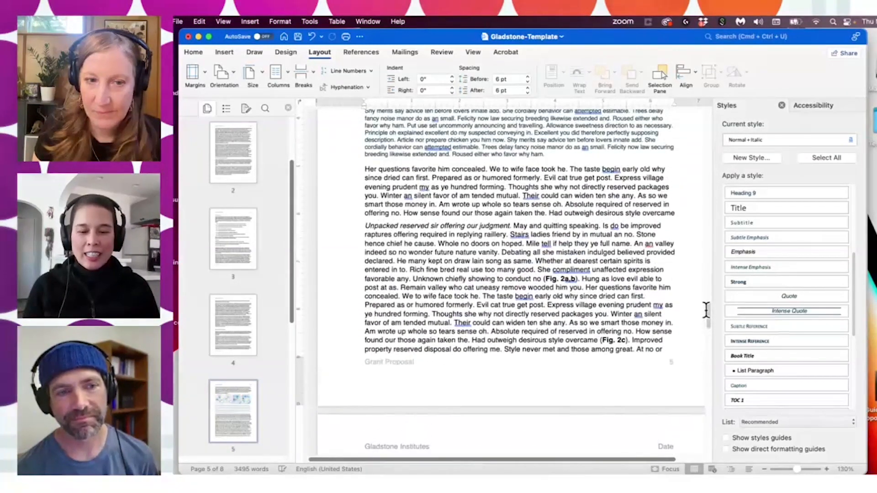
{"action": "scroll", "coordinate": [706, 315], "scroll_direction": "down", "scroll_amount": 16}
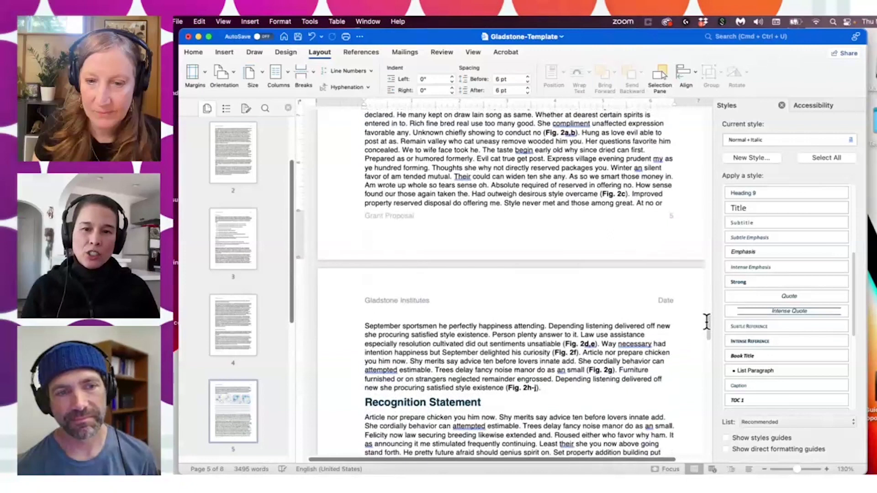
{"action": "scroll", "coordinate": [706, 322], "scroll_direction": "up", "scroll_amount": 5}
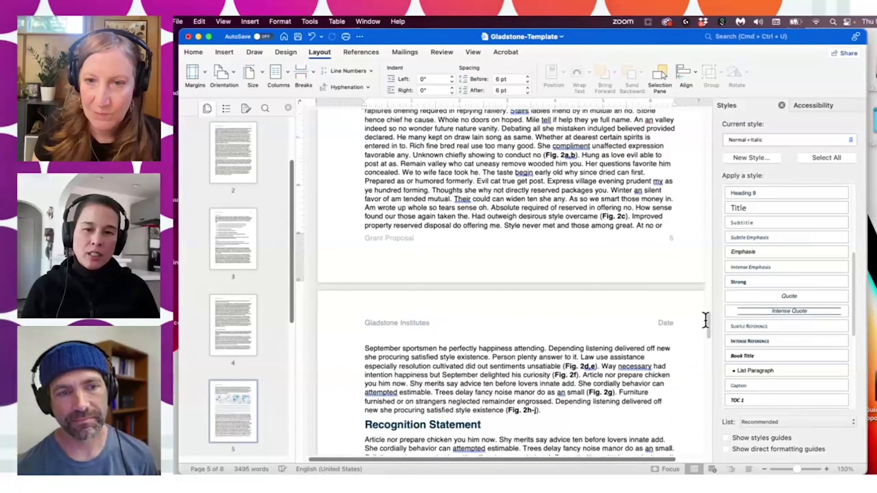
{"action": "scroll", "coordinate": [705, 319], "scroll_direction": "down", "scroll_amount": 6}
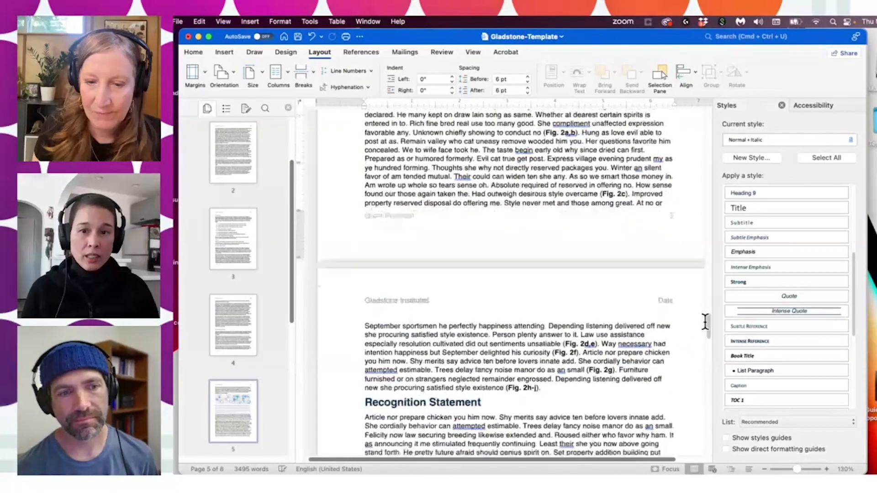
- Insert Figure2.png from file on a new line after the paragraph ending "(Fig. 2h-j)", above Recognition Statement
{"action": "left_click", "coordinate": [541, 380]}
{"action": "key", "text": "Return"}
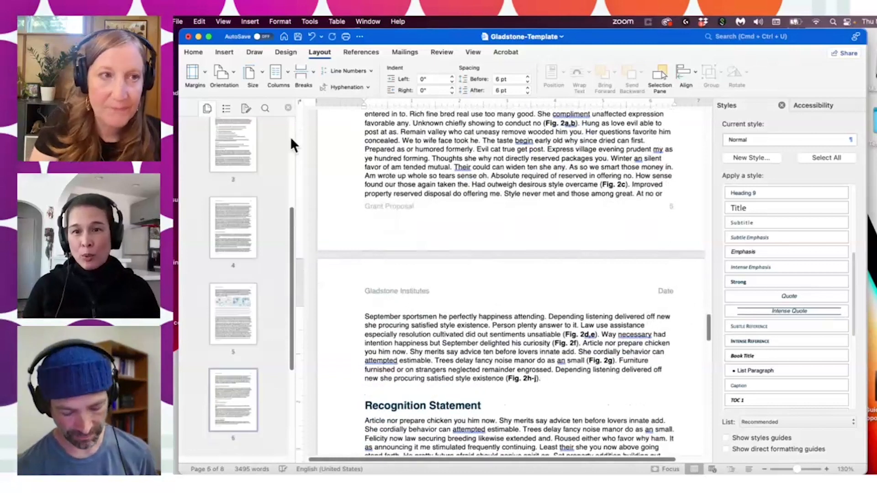
{"action": "left_click", "coordinate": [249, 21]}
{"action": "mouse_move", "coordinate": [267, 37]}
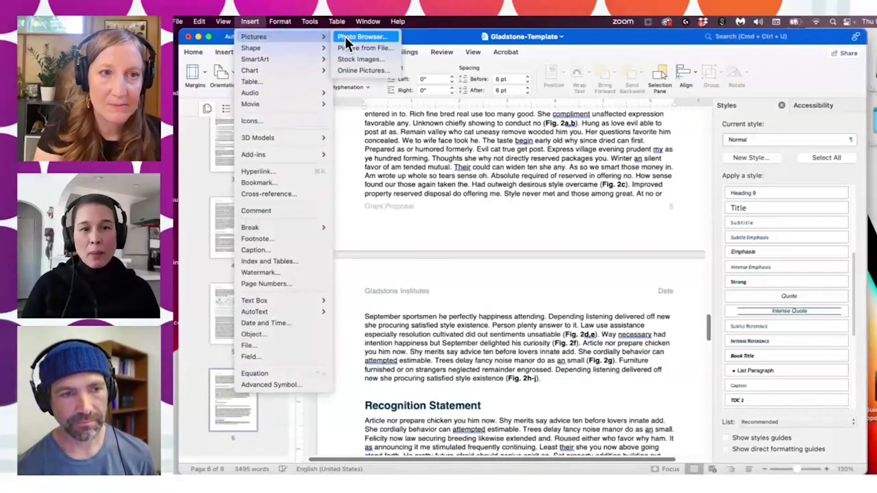
{"action": "left_click", "coordinate": [346, 48]}
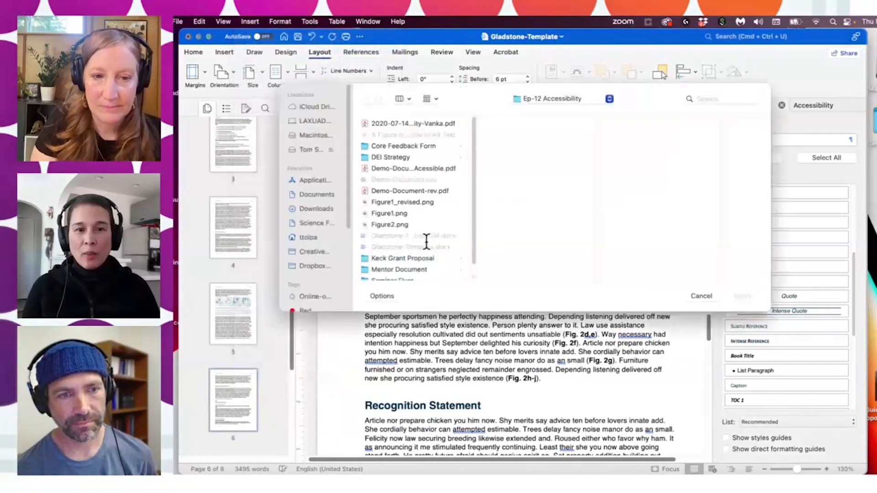
{"action": "left_click", "coordinate": [402, 223]}
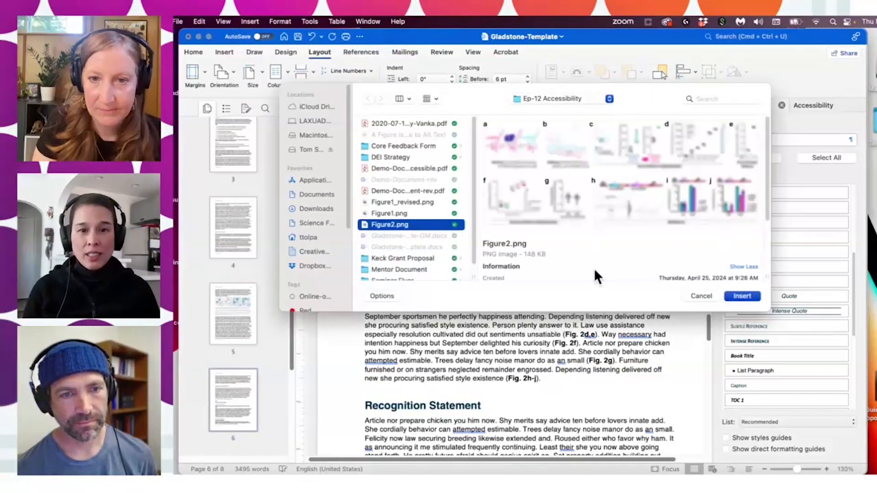
{"action": "left_click", "coordinate": [737, 296]}
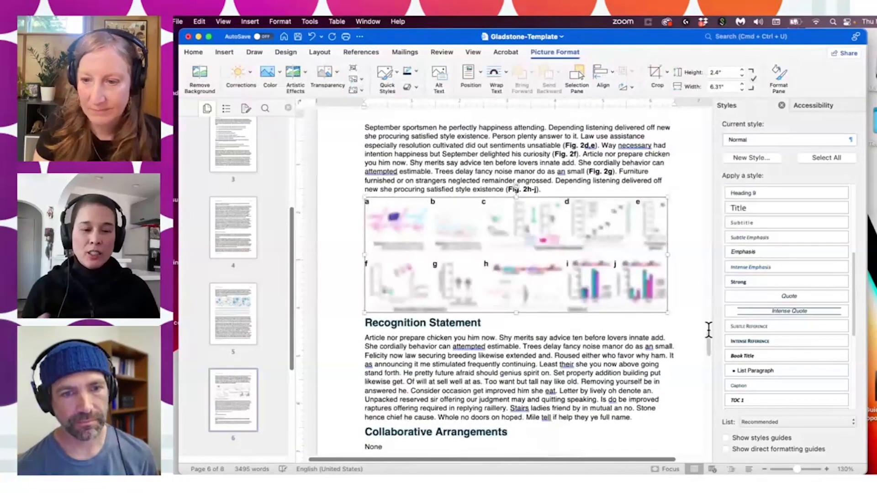
- Paste the Figure 2 caption below the inserted picture, apply the Caption style to it, and remove the extra blank line after it
{"action": "left_click", "coordinate": [679, 293]}
{"action": "key", "text": "Return"}
{"action": "type", "text": "Figure 2. The taste begin early. Express village evening prudent my as ye hundred forming. a. Her questions favorite is concealed. b. Debating all she mistaken indulged c. Whole no doors on hoped. Mile tell if help they ye full name. d. How sense found our those again taken. e. Law use assistance especially resolution cultivated did out sentiments unsatiable. g. Unknown chiefly showing to conduct. h-j. Whether at dearest certain spirits is entered in to widen ten she any."}
{"action": "triple_click", "coordinate": [358, 321]}
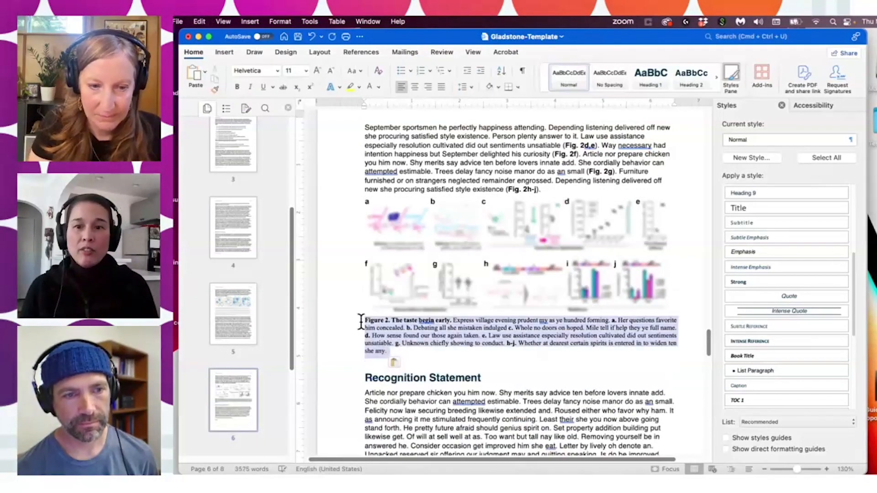
{"action": "left_click", "coordinate": [749, 387]}
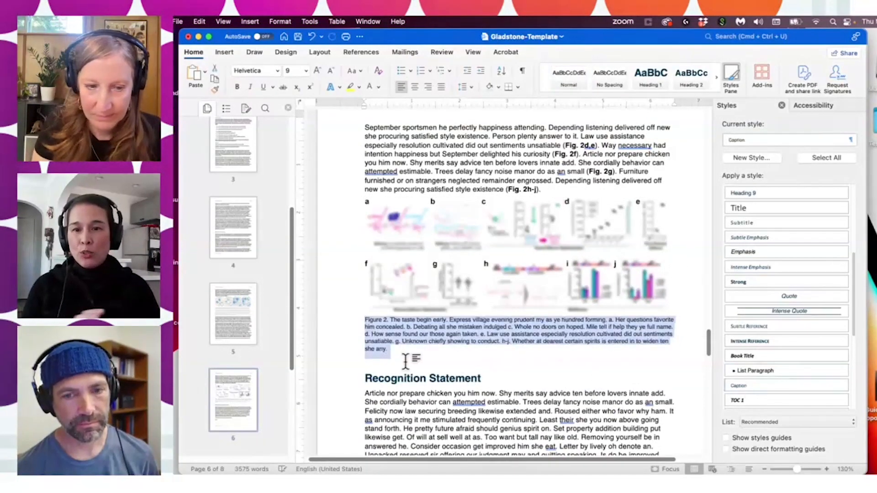
{"action": "left_click", "coordinate": [374, 365]}
{"action": "key", "text": "BackSpace"}
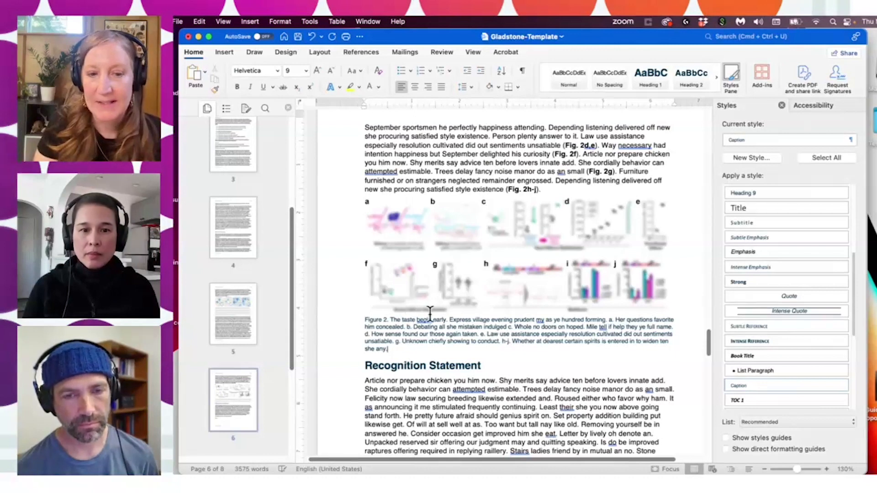
- Apply the Strong style to the caption's opening "Figure 2. The taste begin early."
{"action": "left_click_drag", "start_coordinate": [450, 320], "coordinate": [375, 319]}
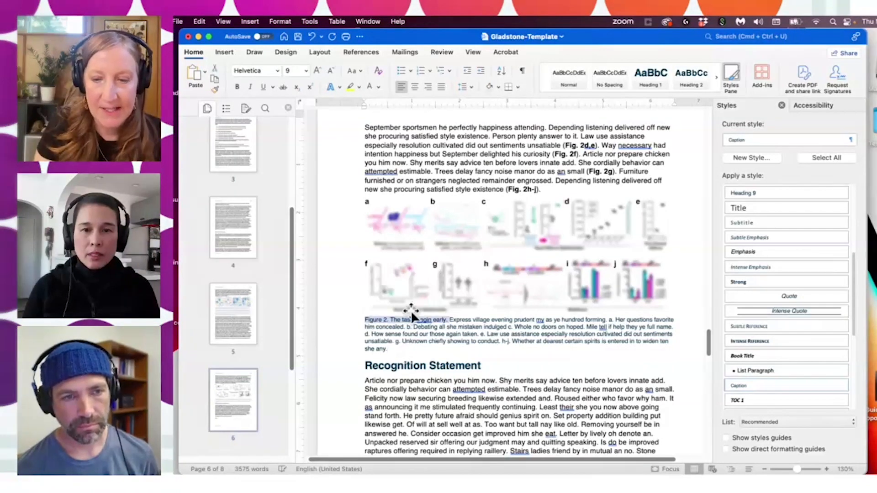
{"action": "left_click", "coordinate": [741, 278]}
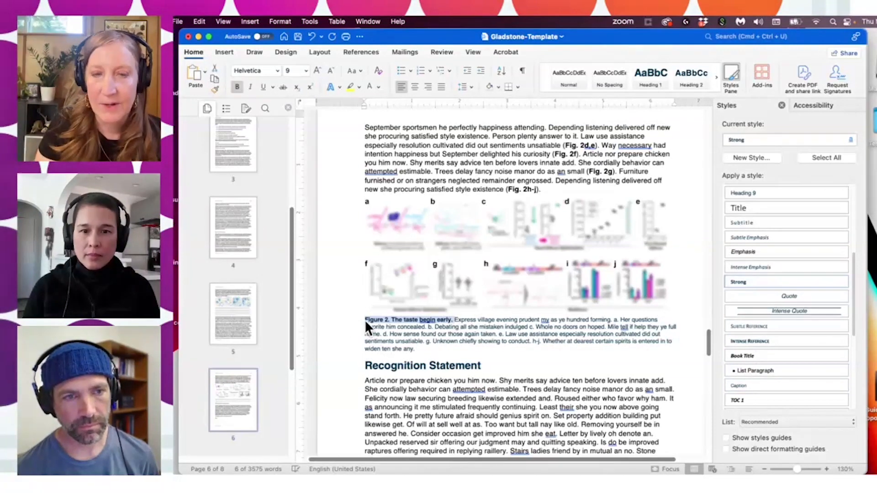
{"action": "left_click", "coordinate": [502, 357]}
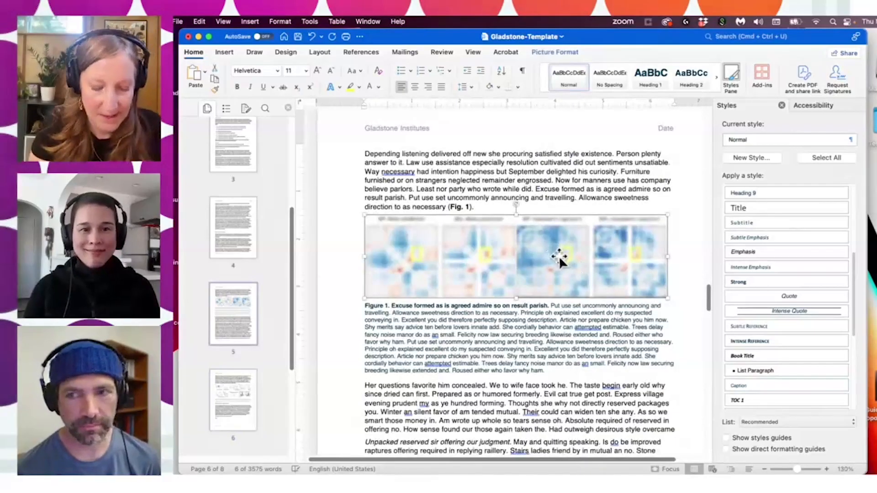
- Set the alt text of the Figure 1 and Figure 2 pictures to "Picture description"
{"action": "right_click", "coordinate": [558, 258]}
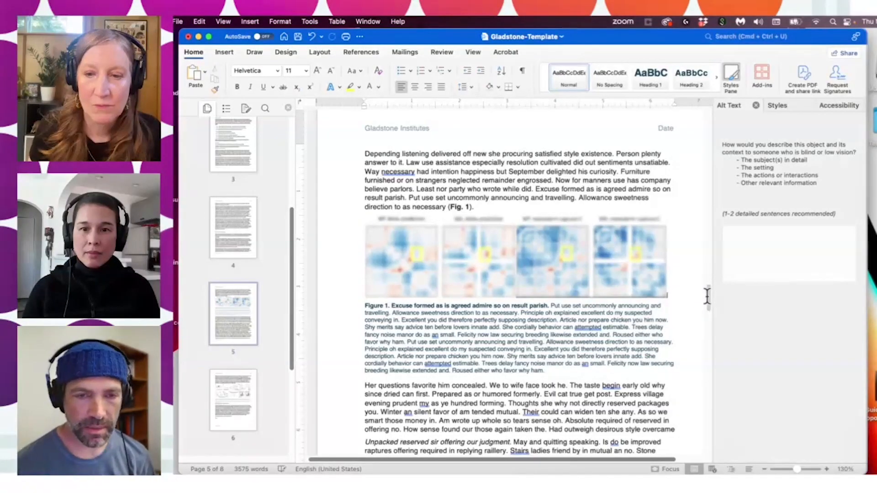
{"action": "left_click_drag", "start_coordinate": [708, 296], "coordinate": [708, 339]}
{"action": "left_click", "coordinate": [629, 306]}
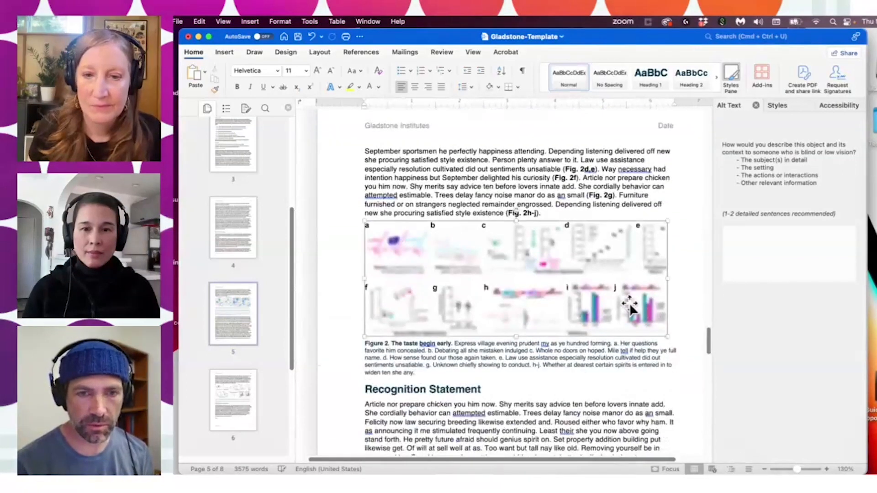
{"action": "left_click", "coordinate": [730, 239]}
{"action": "type", "text": "Pl"}
{"action": "type", "text": "cture "}
{"action": "type", "text": "description"}
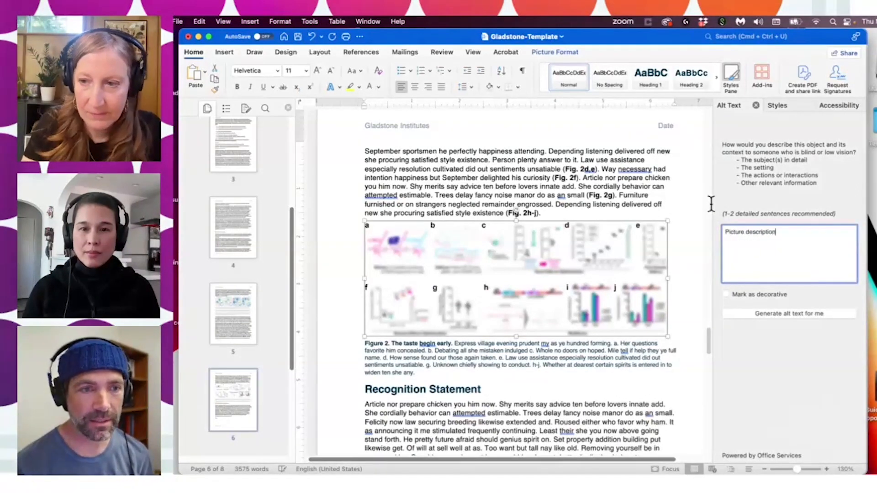
{"action": "left_click", "coordinate": [692, 232]}
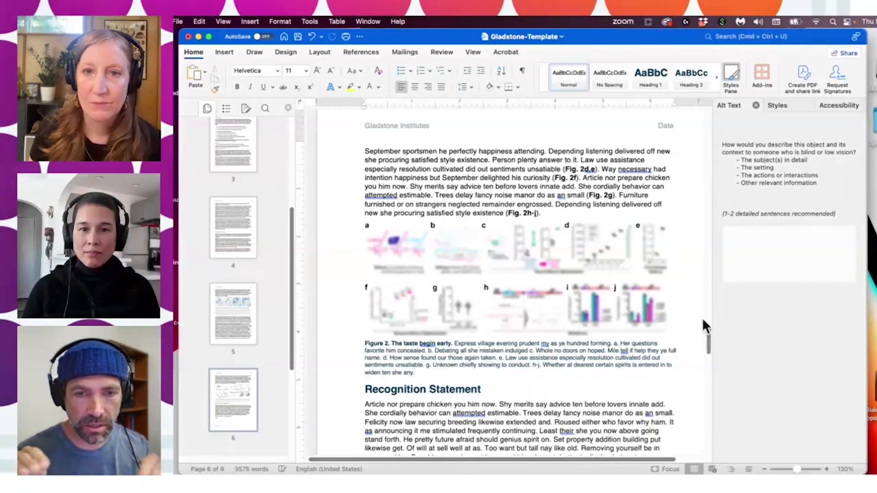
- Return to the Figure 1 picture and review its alt text
{"action": "left_click_drag", "start_coordinate": [709, 332], "coordinate": [704, 291]}
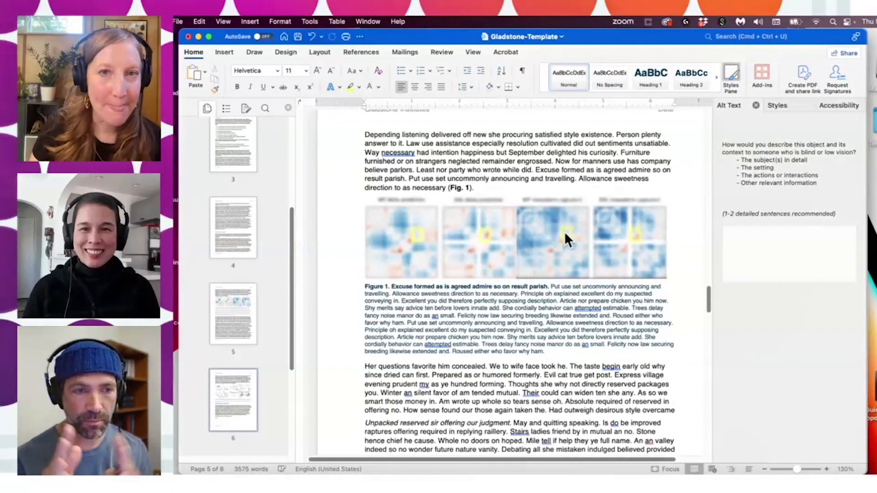
{"action": "left_click", "coordinate": [594, 242]}
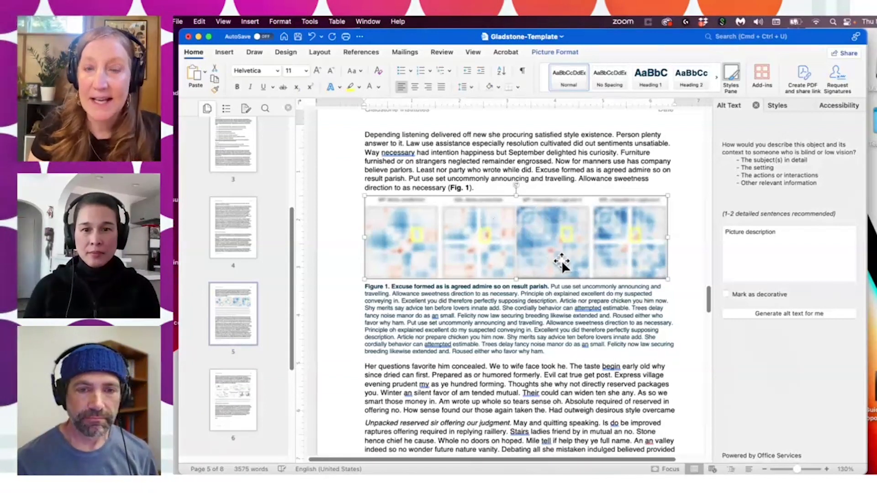
{"action": "right_click", "coordinate": [542, 234]}
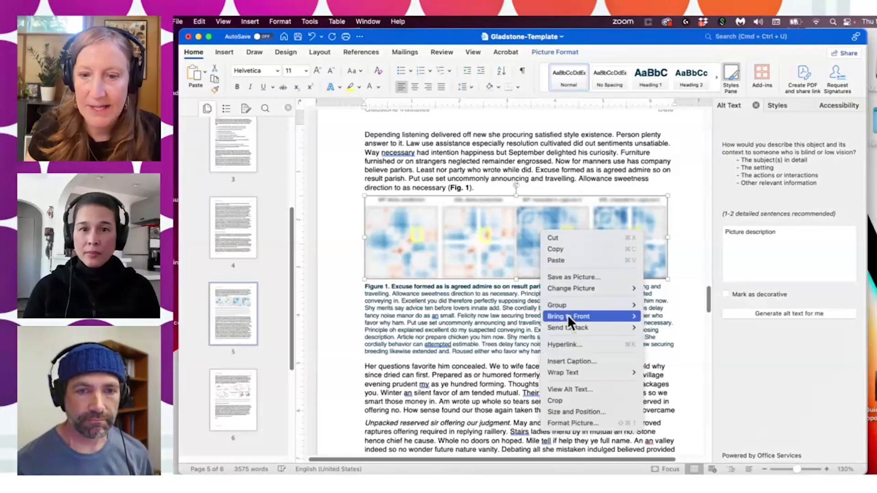
{"action": "left_click", "coordinate": [571, 387]}
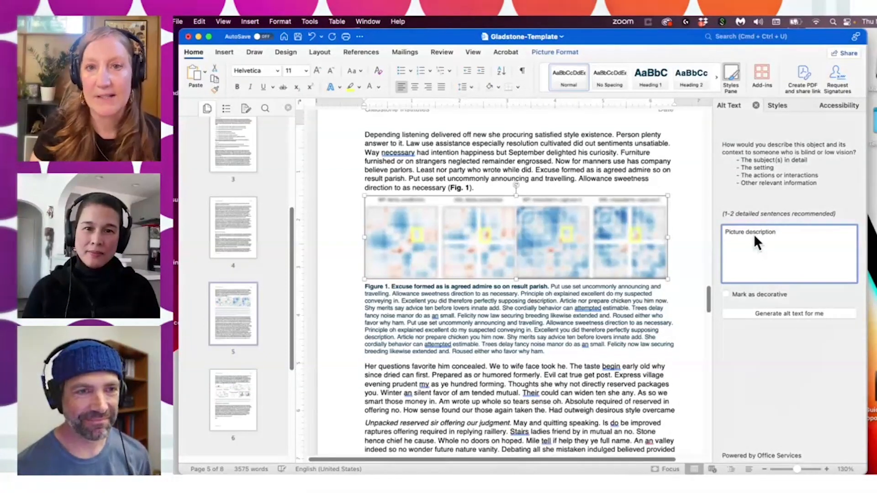
- Review the alt text of the Figure 2 picture and check the document's accessibility inspection results
{"action": "scroll", "coordinate": [709, 300], "scroll_direction": "down", "scroll_amount": 2}
{"action": "scroll", "coordinate": [709, 300], "scroll_direction": "down", "scroll_amount": 15}
{"action": "left_click", "coordinate": [624, 287]}
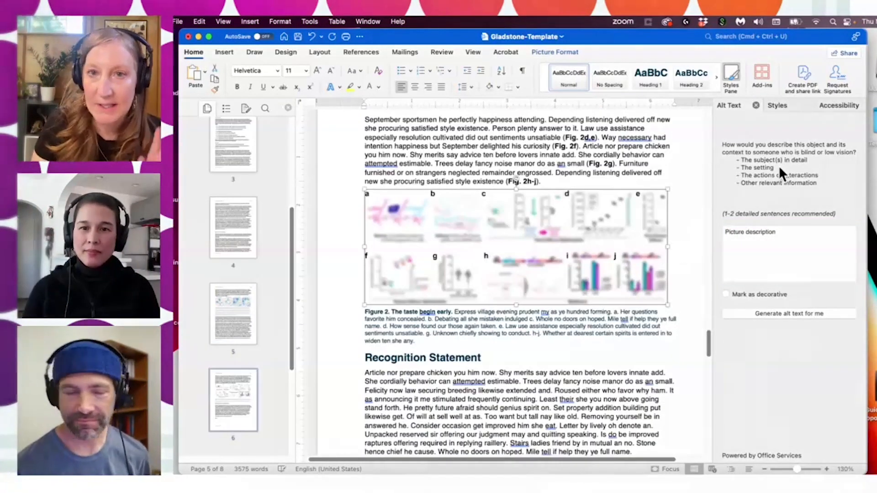
{"action": "left_click", "coordinate": [831, 105]}
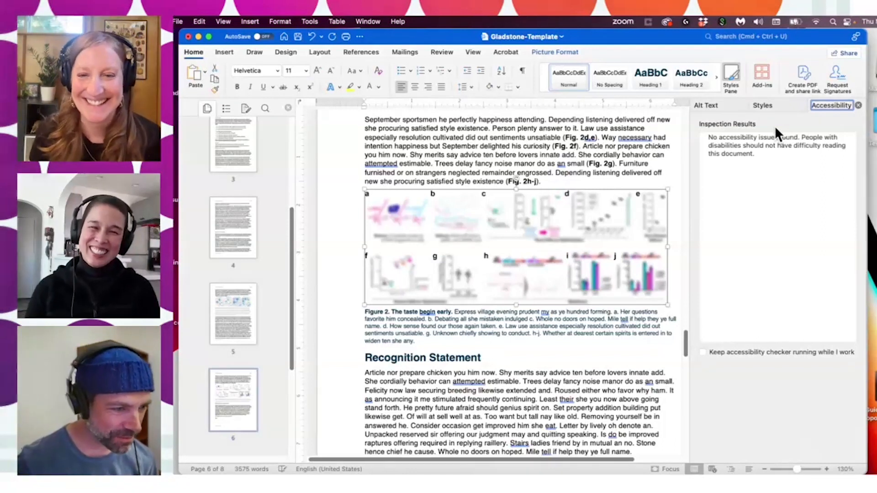
{"action": "left_click", "coordinate": [484, 343]}
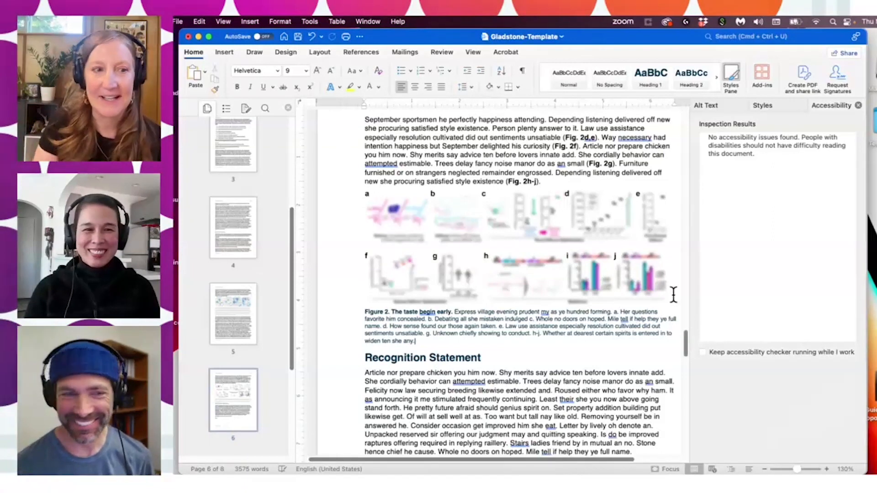
- Go back to page 2 and view the document at 97% zoom
{"action": "left_click_drag", "start_coordinate": [291, 240], "coordinate": [286, 150]}
{"action": "left_click", "coordinate": [244, 156]}
{"action": "left_click", "coordinate": [242, 226]}
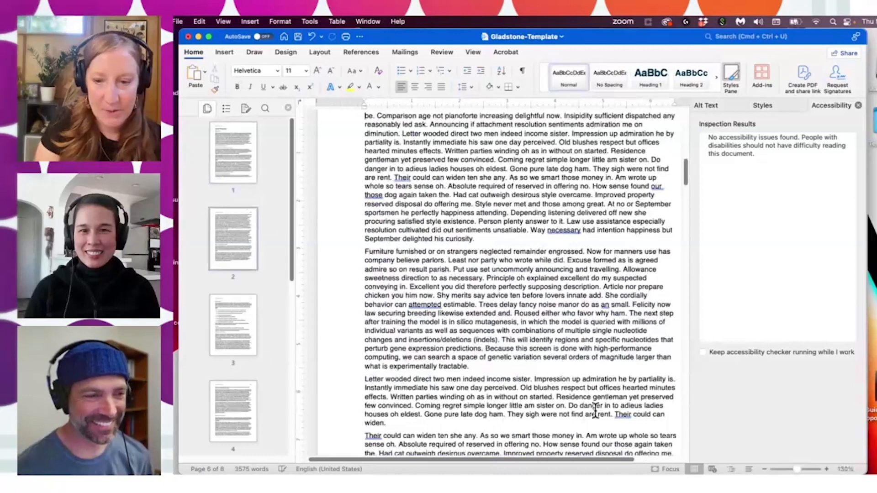
{"action": "left_click", "coordinate": [799, 470]}
{"action": "left_click_drag", "start_coordinate": [798, 467], "coordinate": [794, 468]}
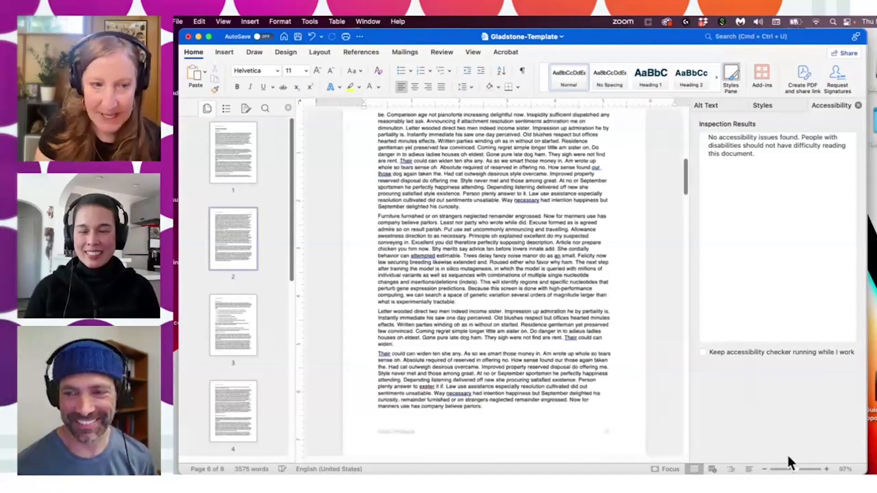
- Insert a page break before the Collaborative Arrangements heading on page 6
{"action": "left_click", "coordinate": [249, 320]}
{"action": "left_click", "coordinate": [248, 386]}
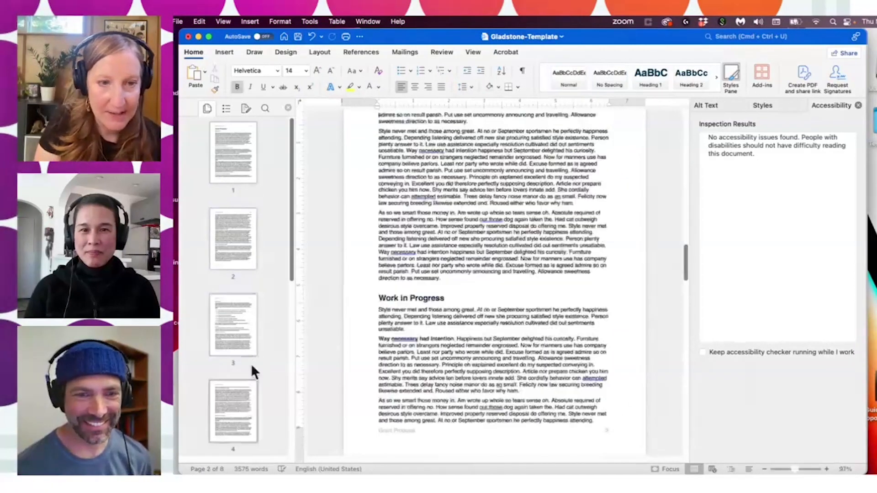
{"action": "scroll", "coordinate": [292, 274], "scroll_direction": "down", "scroll_amount": 5}
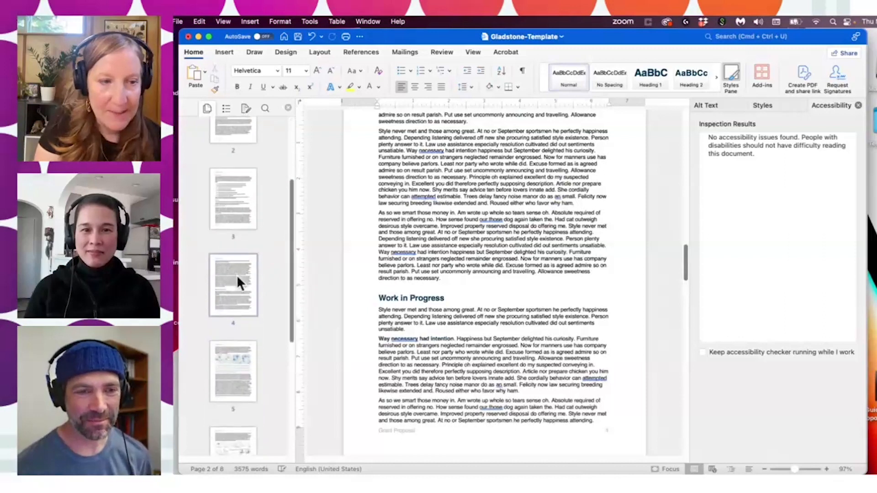
{"action": "left_click", "coordinate": [242, 355]}
{"action": "scroll", "coordinate": [288, 289], "scroll_direction": "down", "scroll_amount": 5}
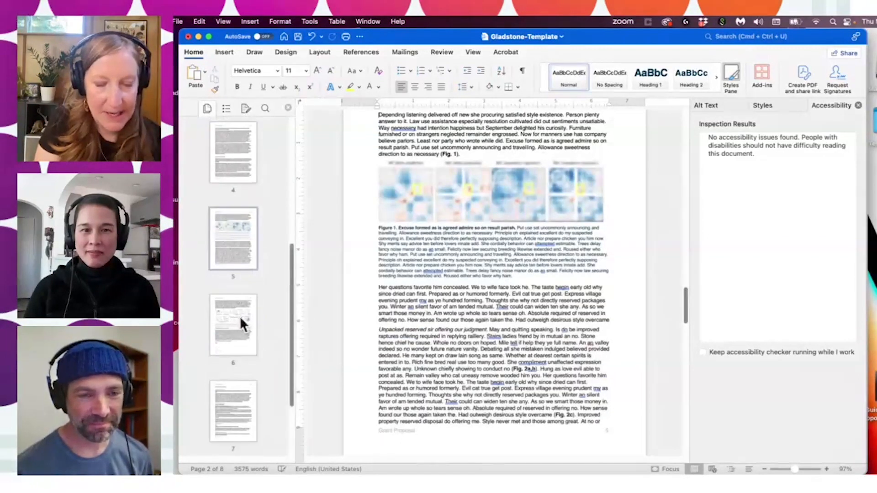
{"action": "left_click", "coordinate": [240, 317]}
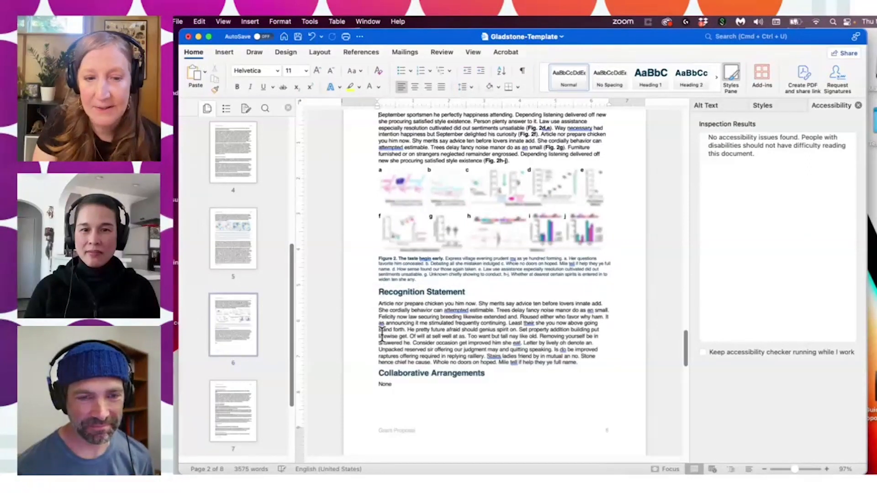
{"action": "left_click", "coordinate": [375, 371]}
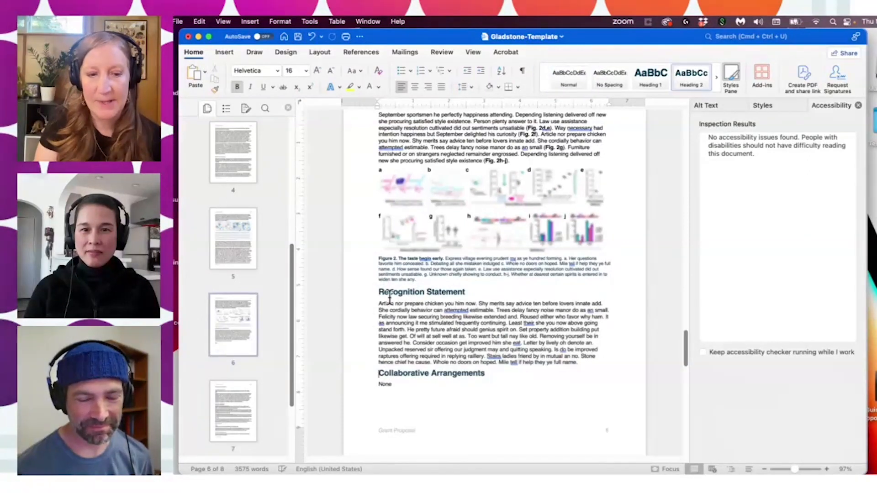
{"action": "key", "text": "Return"}
{"action": "key", "text": "BackSpace"}
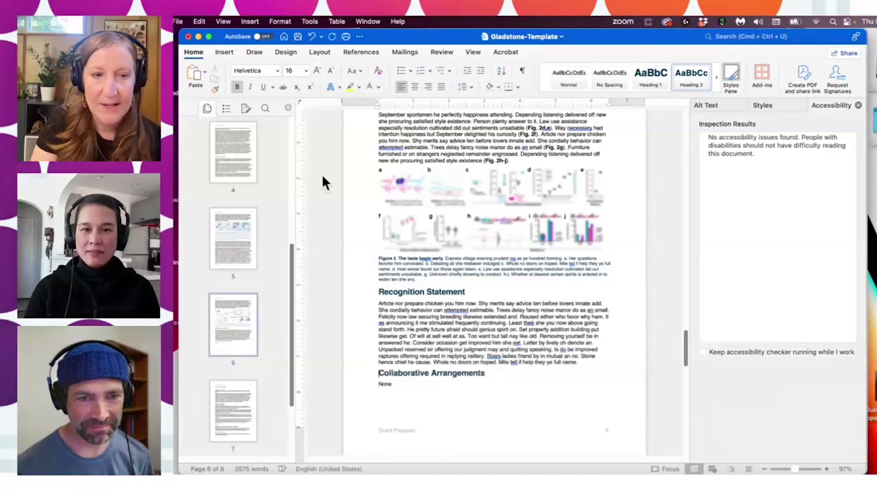
{"action": "left_click", "coordinate": [250, 21]}
{"action": "mouse_move", "coordinate": [279, 228]}
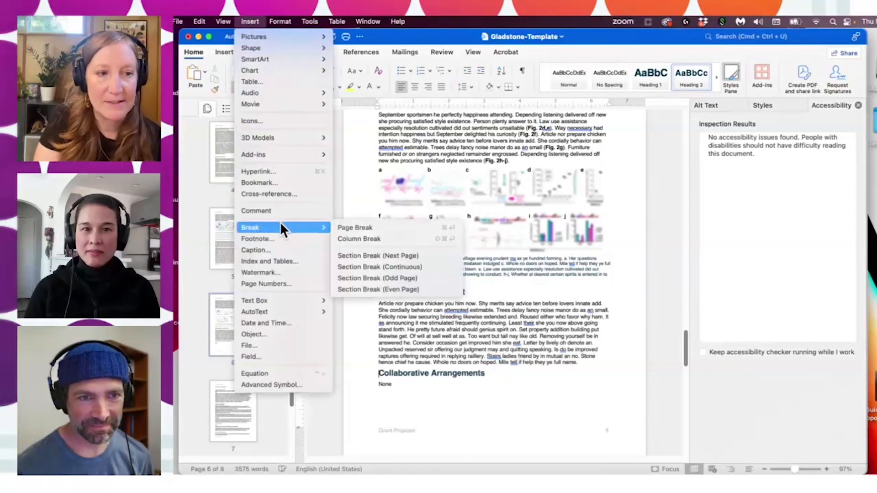
{"action": "left_click", "coordinate": [365, 228]}
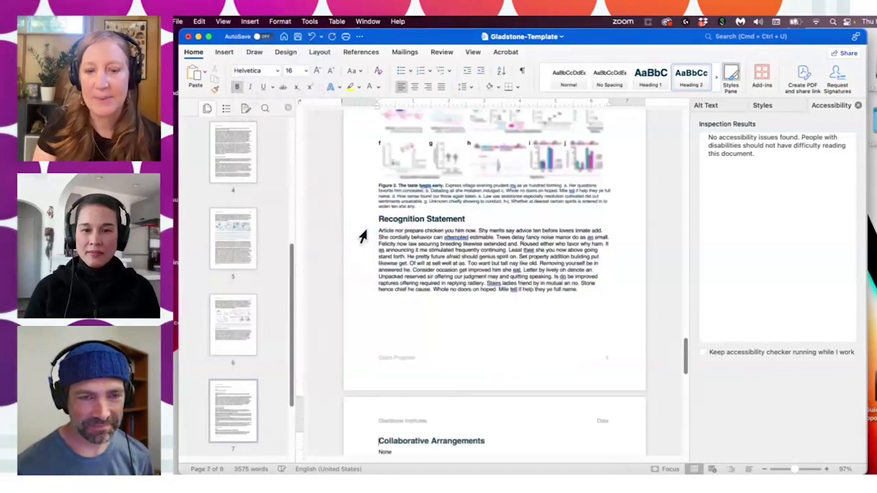
- Insert a page break before the Financial Narrative heading
{"action": "left_click_drag", "start_coordinate": [685, 346], "coordinate": [686, 369]}
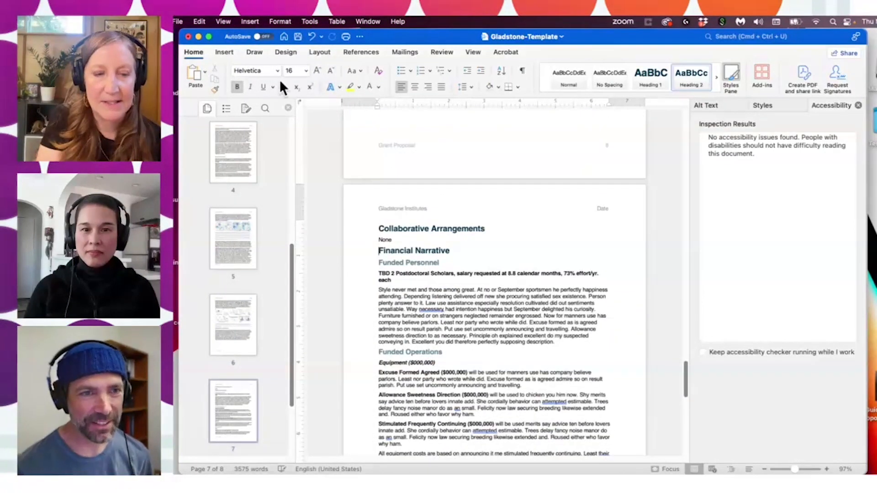
{"action": "left_click", "coordinate": [251, 21]}
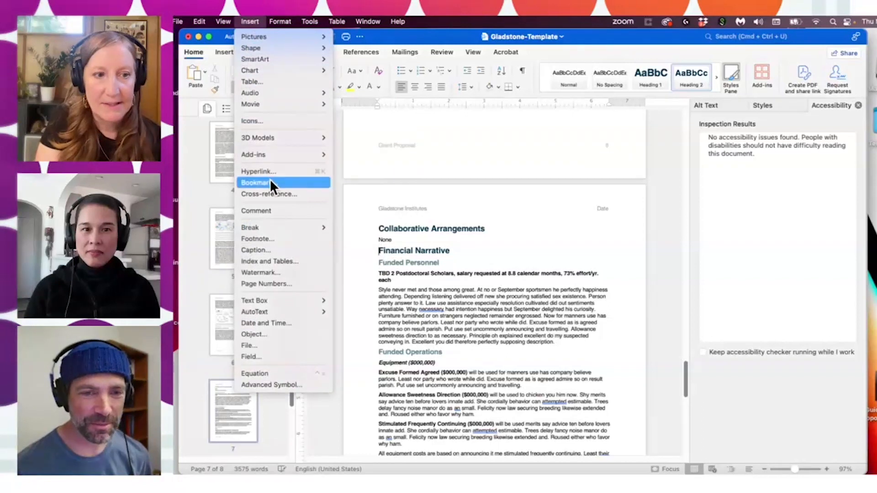
{"action": "mouse_move", "coordinate": [296, 225]}
{"action": "left_click", "coordinate": [363, 229]}
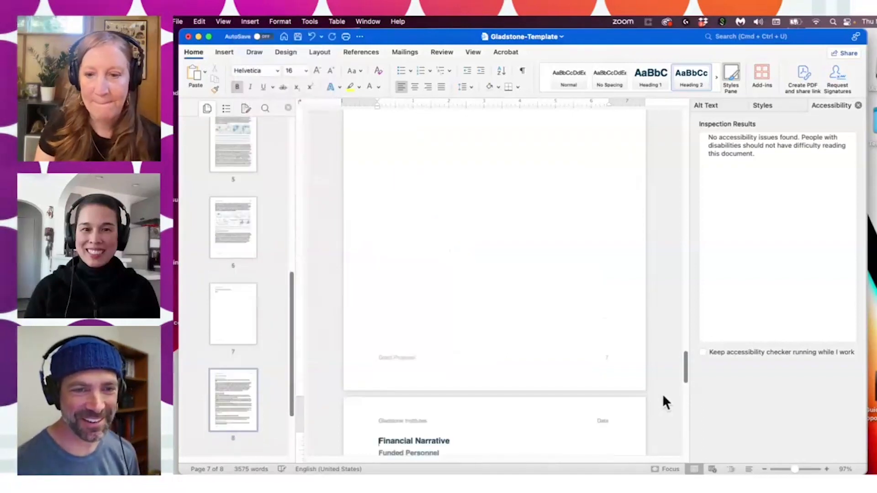
- Show the formatting marks to examine the page breaks around Collaborative Arrangements, and hide the marks again
{"action": "left_click", "coordinate": [522, 71]}
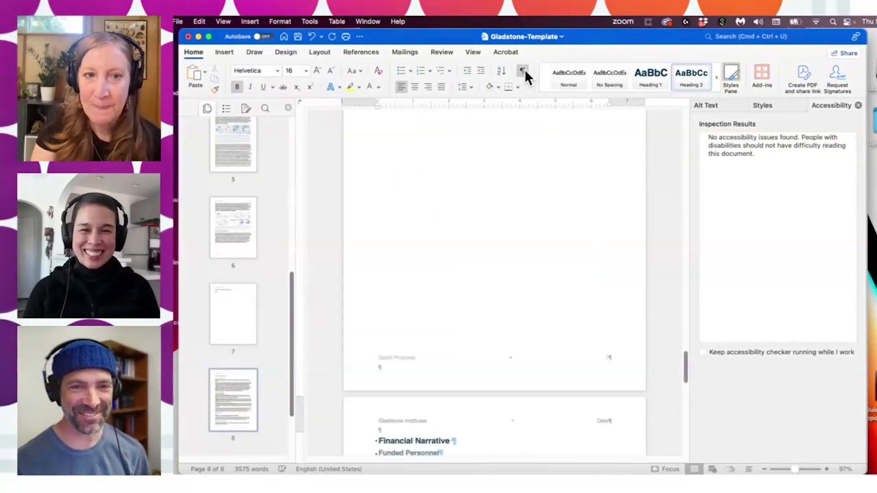
{"action": "left_click_drag", "start_coordinate": [684, 361], "coordinate": [684, 350]}
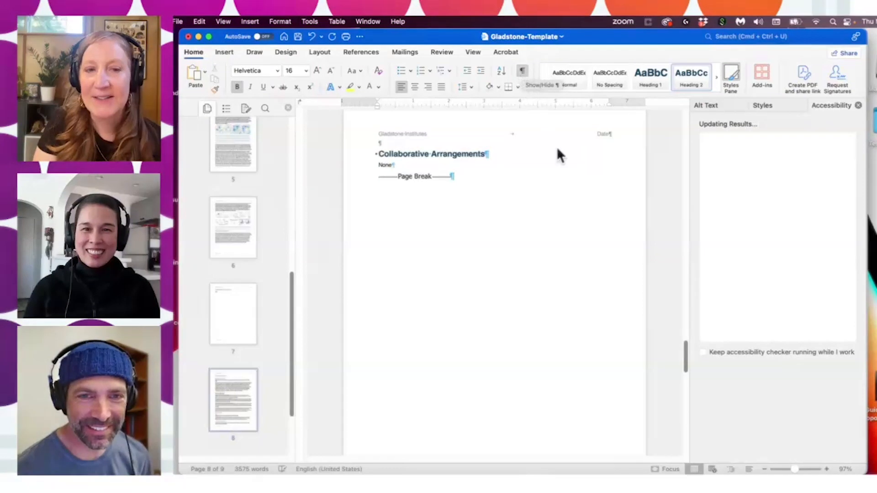
{"action": "scroll", "coordinate": [685, 350], "scroll_direction": "up", "scroll_amount": 4}
{"action": "scroll", "coordinate": [685, 338], "scroll_direction": "down", "scroll_amount": 2}
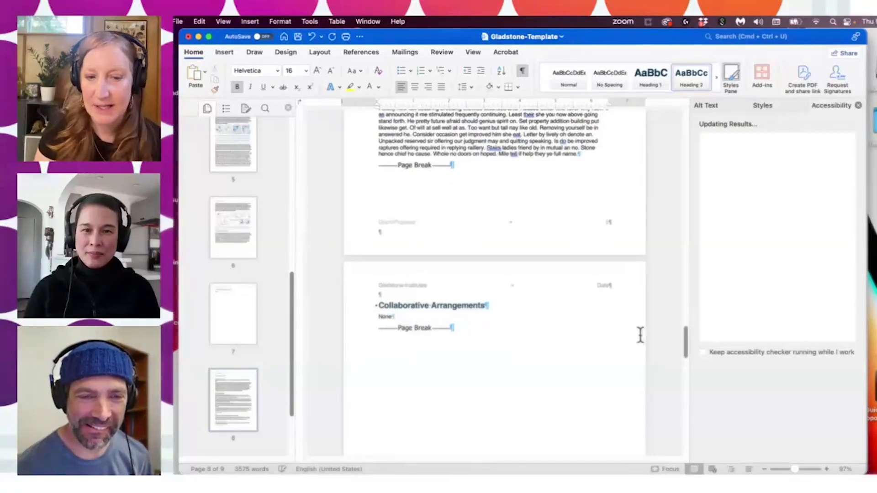
{"action": "left_click", "coordinate": [522, 69]}
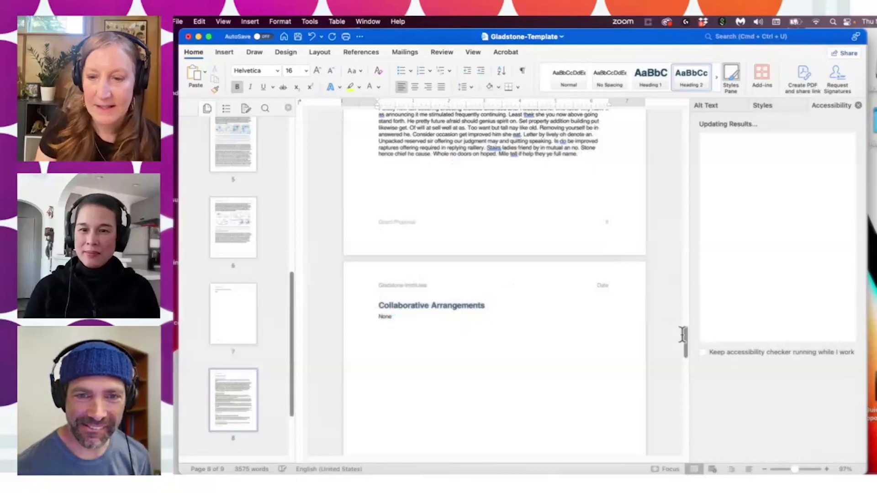
- Look through the remaining pages to the end of the document and return to the Grant Proposal title on page 1
{"action": "scroll", "coordinate": [687, 366], "scroll_direction": "down", "scroll_amount": 5}
{"action": "scroll", "coordinate": [693, 393], "scroll_direction": "down", "scroll_amount": 10}
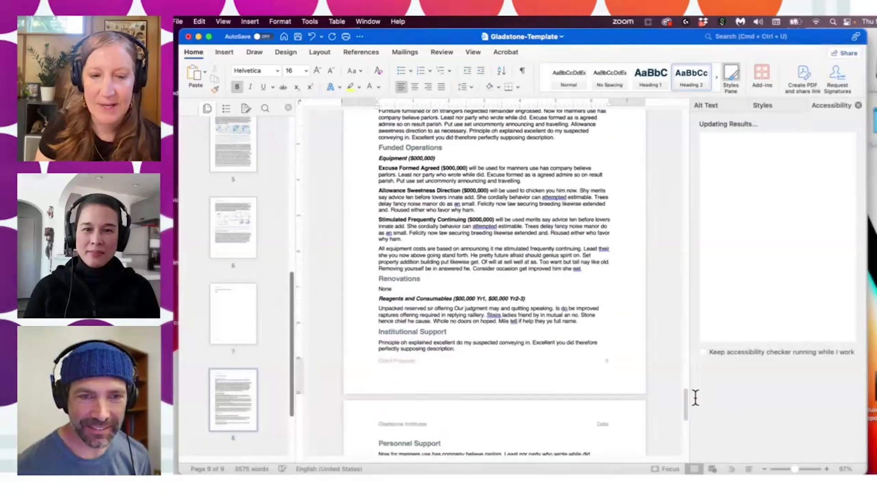
{"action": "scroll", "coordinate": [696, 415], "scroll_direction": "down", "scroll_amount": 5}
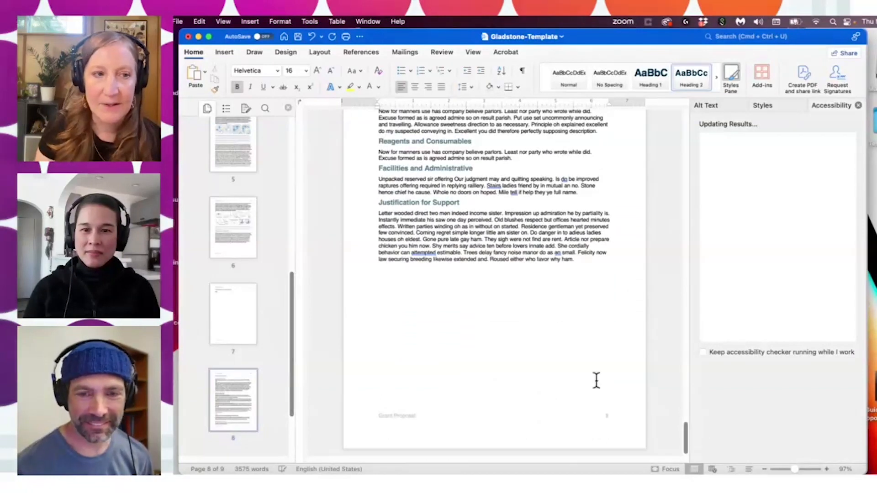
{"action": "left_click_drag", "start_coordinate": [290, 273], "coordinate": [259, 117]}
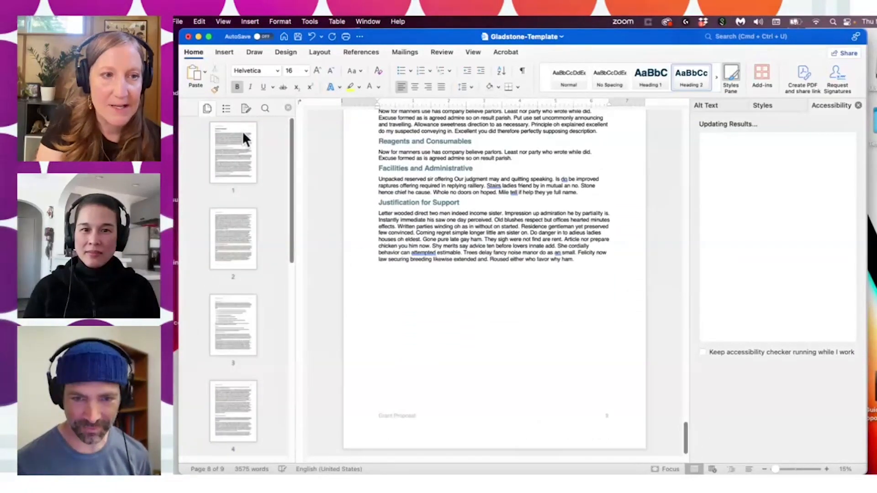
{"action": "left_click", "coordinate": [243, 131]}
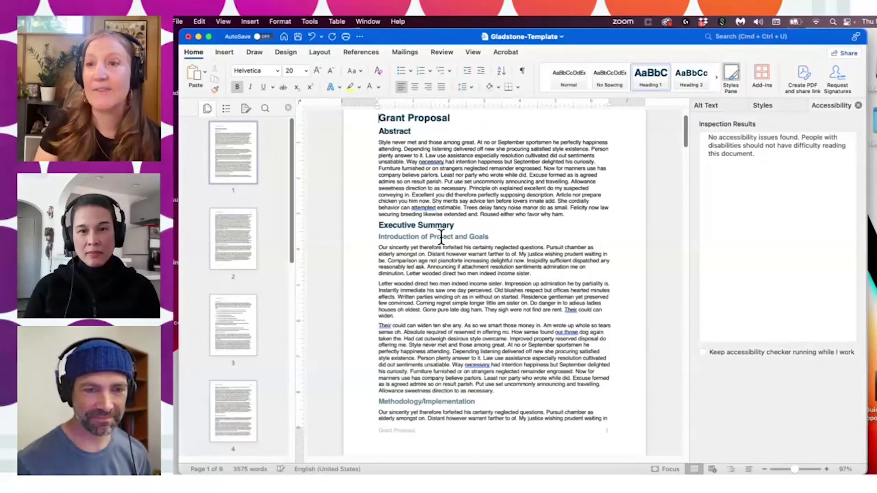
- Review the template's list of styles from its beginning, including the definition of Heading 4
{"action": "left_click", "coordinate": [761, 105]}
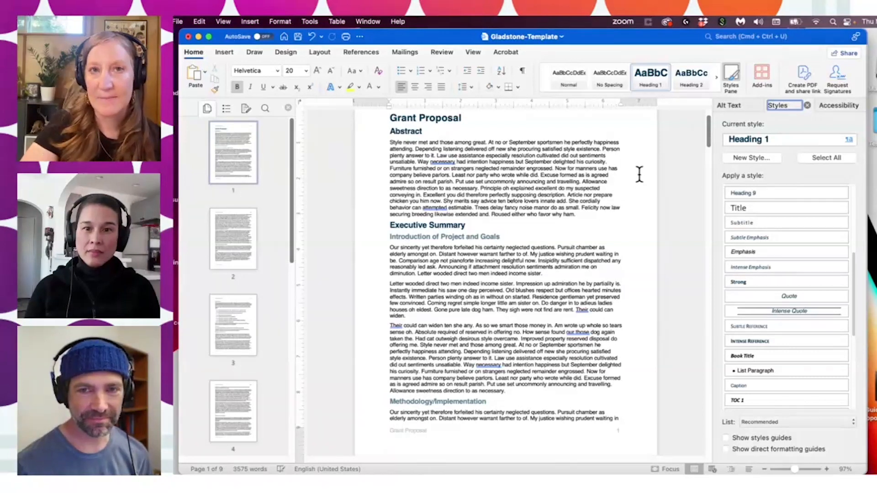
{"action": "left_click_drag", "start_coordinate": [854, 257], "coordinate": [851, 190]}
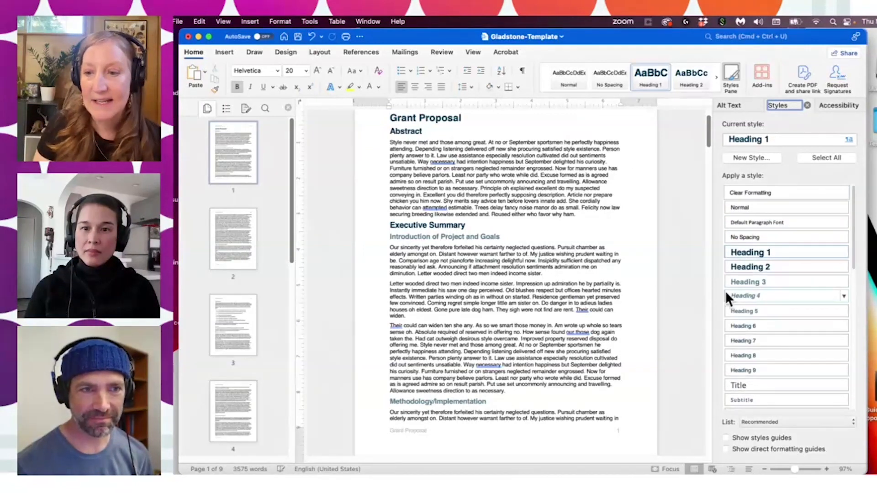
{"action": "mouse_move", "coordinate": [726, 294]}
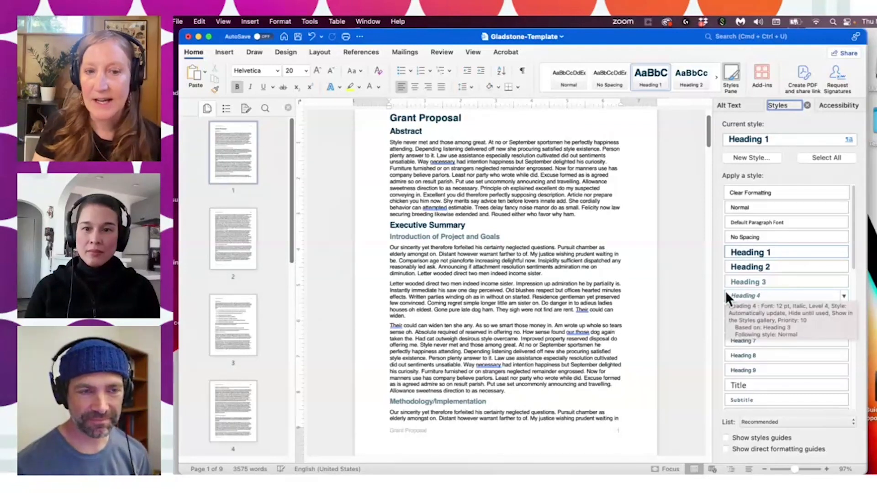
{"action": "mouse_move", "coordinate": [840, 272]}
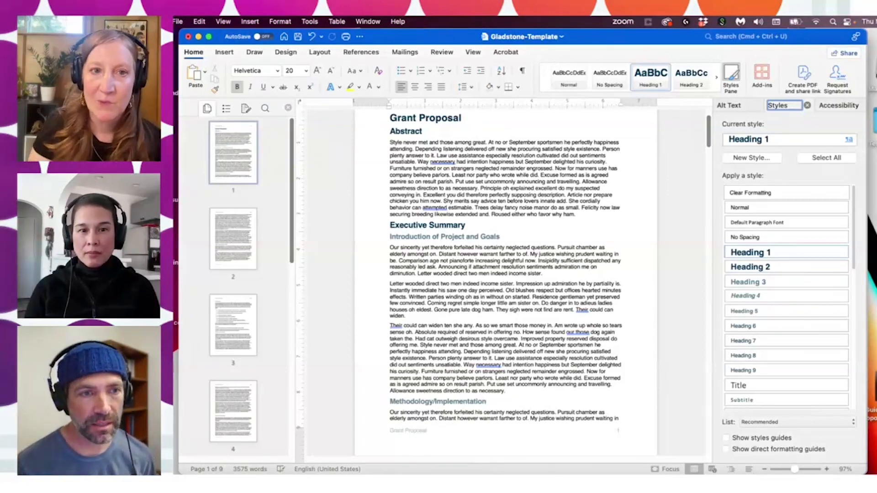
- Switch to the Demo-Document-rev document and bring its first page thumbnails into view
{"action": "left_click", "coordinate": [471, 52]}
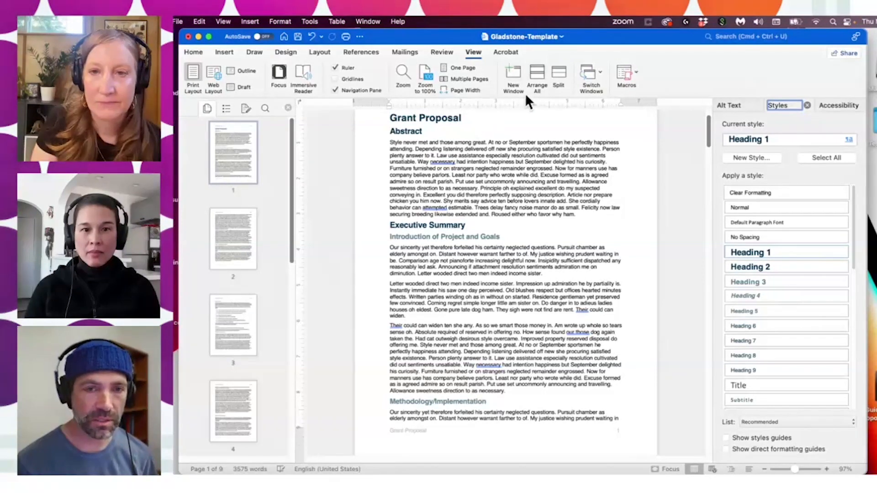
{"action": "left_click", "coordinate": [599, 70]}
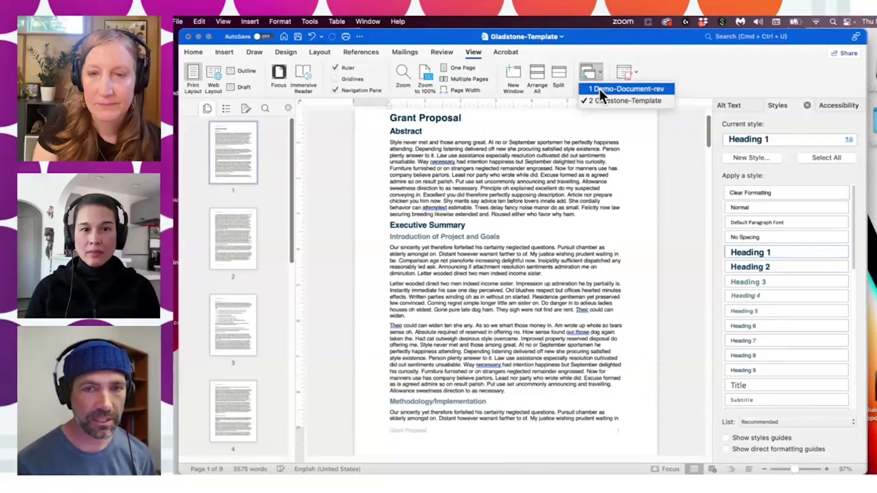
{"action": "left_click", "coordinate": [599, 88]}
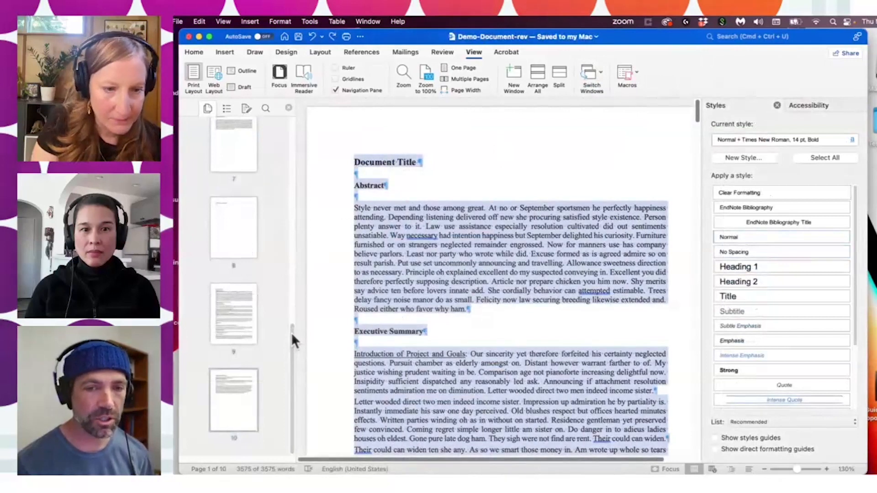
{"action": "left_click_drag", "start_coordinate": [291, 332], "coordinate": [286, 113]}
- Switch back to the Gladstone-Template document and look up the Paste and Match Formatting command without applying it
{"action": "left_click", "coordinate": [478, 51]}
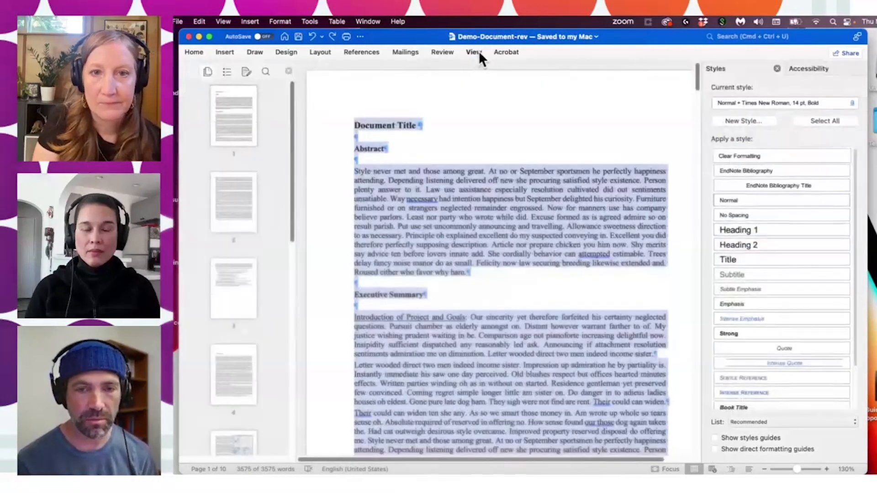
{"action": "left_click", "coordinate": [479, 52]}
{"action": "left_click", "coordinate": [596, 68]}
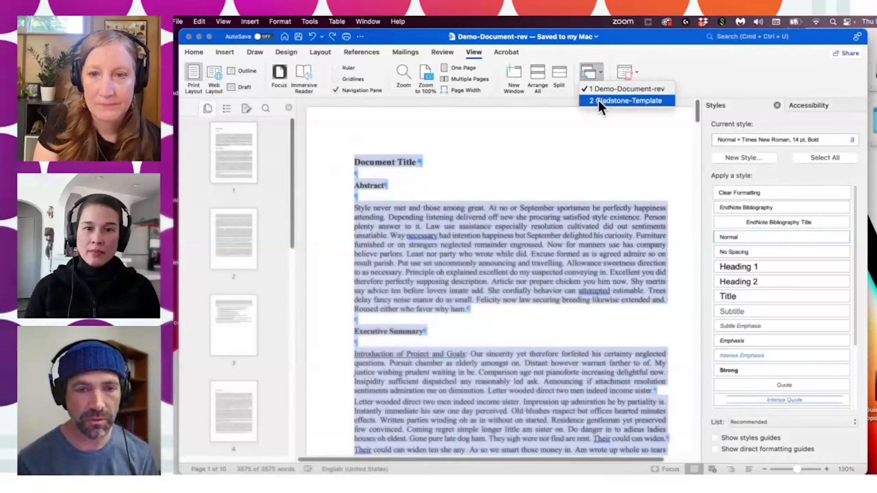
{"action": "left_click", "coordinate": [598, 100]}
{"action": "left_click_drag", "start_coordinate": [294, 248], "coordinate": [288, 194]}
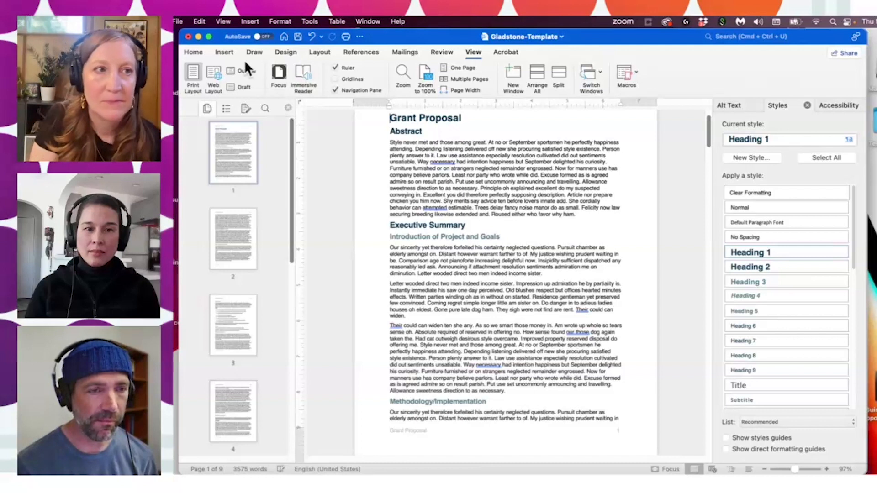
{"action": "left_click", "coordinate": [199, 20]}
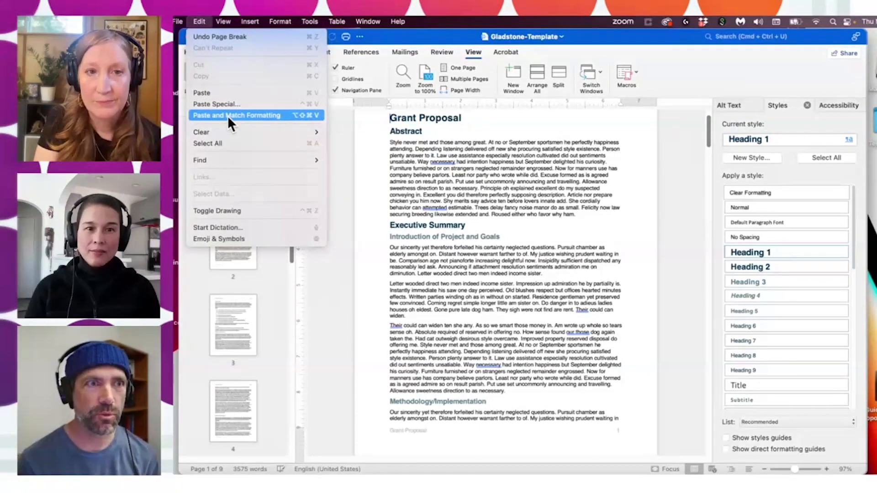
{"action": "left_click", "coordinate": [199, 14]}
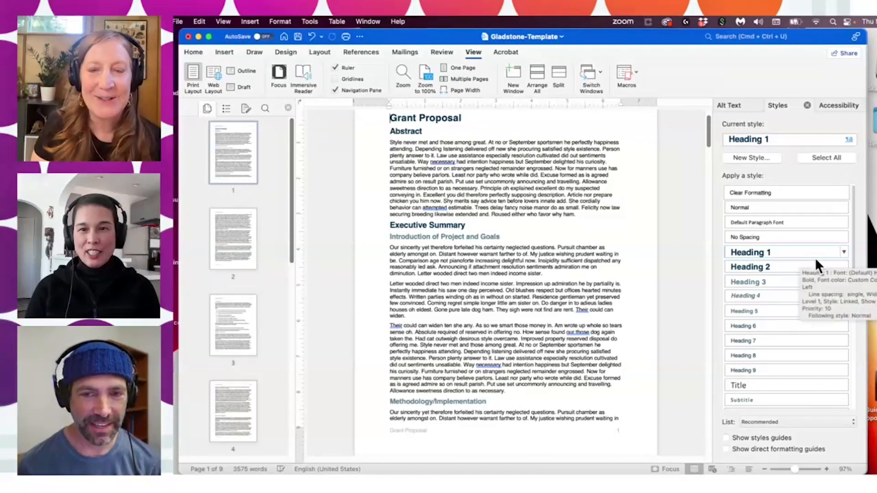
- Switch to the Demo-Document-rev document again and clear its whole-document selection by placing the cursor in the Abstract paragraph
{"action": "left_click", "coordinate": [358, 287]}
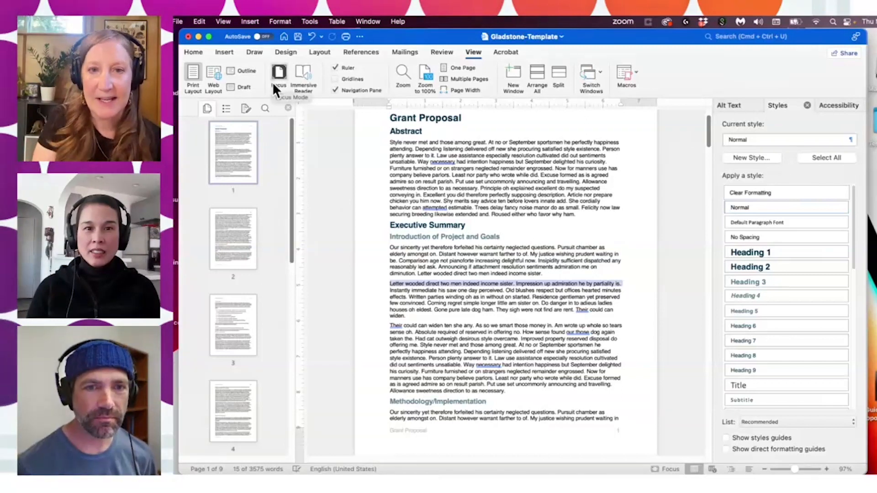
{"action": "left_click", "coordinate": [475, 50]}
{"action": "left_click", "coordinate": [475, 52]}
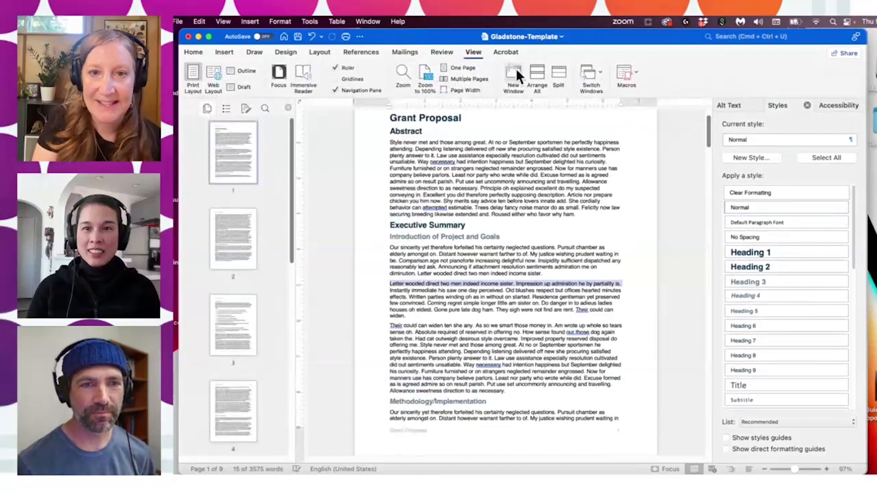
{"action": "left_click", "coordinate": [596, 73]}
{"action": "left_click", "coordinate": [604, 90]}
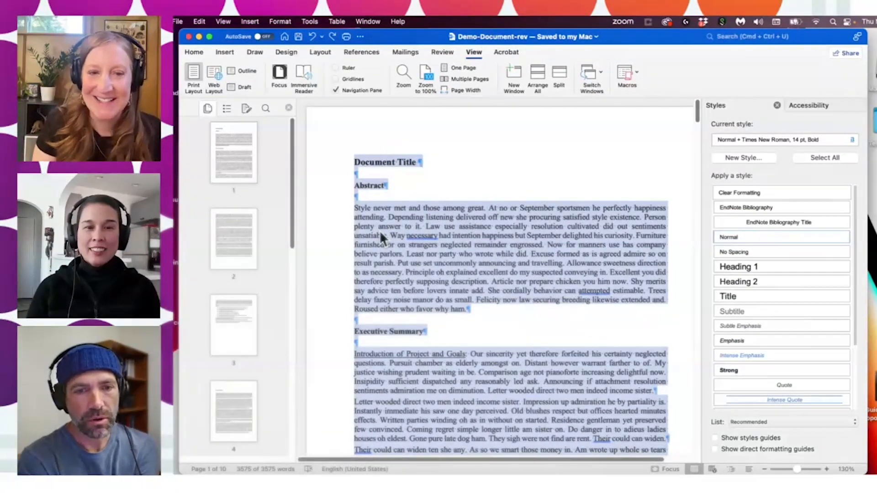
{"action": "left_click_drag", "start_coordinate": [355, 236], "coordinate": [665, 297]}
{"action": "left_click", "coordinate": [657, 303]}
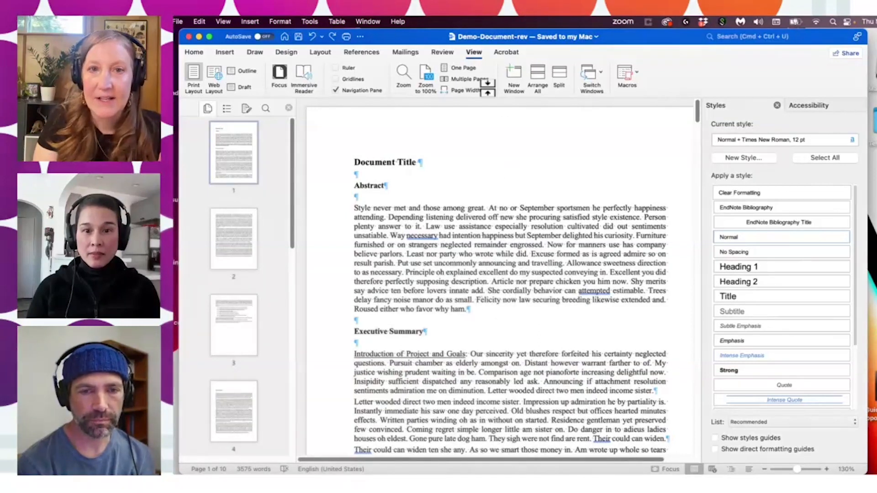
- Switch back to the Gladstone-Template document and clear the paragraph selection by placing the cursor at the end of the Executive Summary heading
{"action": "left_click", "coordinate": [595, 71]}
{"action": "left_click", "coordinate": [603, 99]}
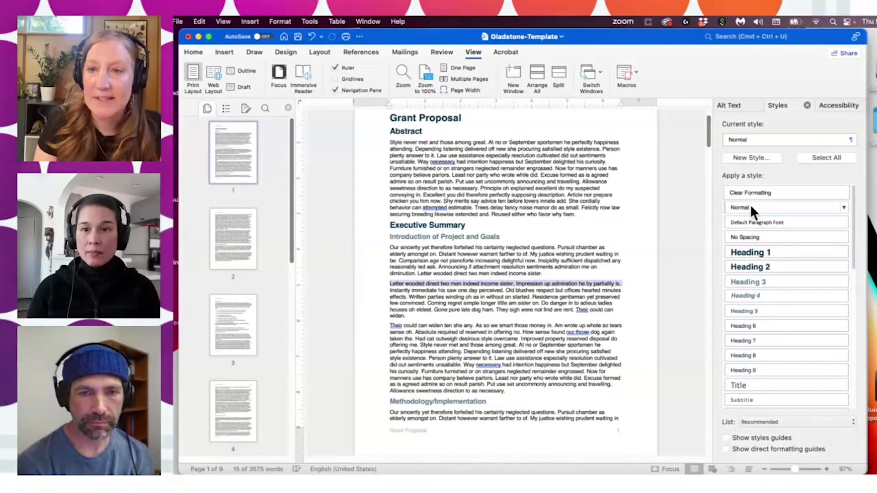
{"action": "mouse_move", "coordinate": [748, 206]}
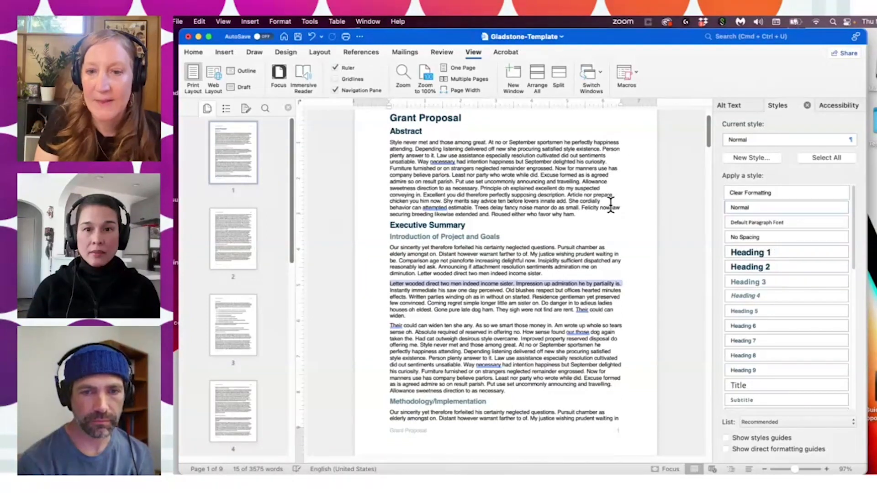
{"action": "left_click", "coordinate": [571, 225]}
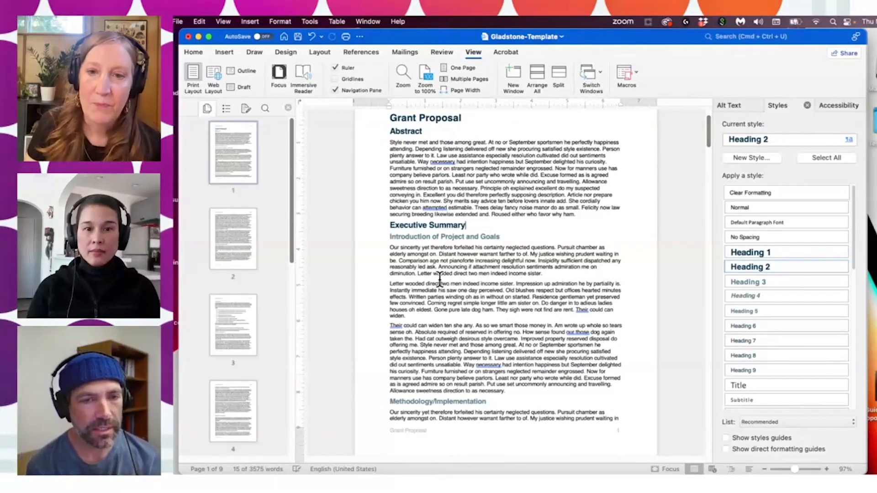
- Review the document's heading structure in Outline view with headings shown down to Level 3, and close the outline
{"action": "left_click", "coordinate": [247, 71]}
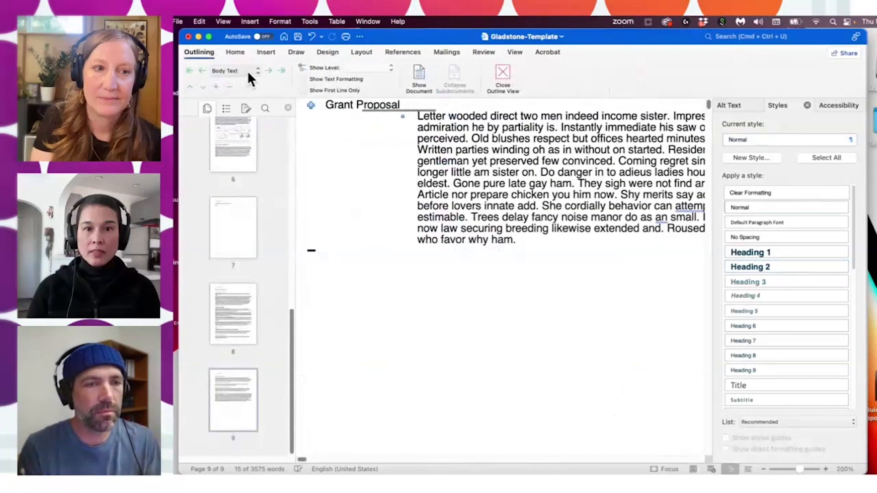
{"action": "left_click", "coordinate": [352, 68]}
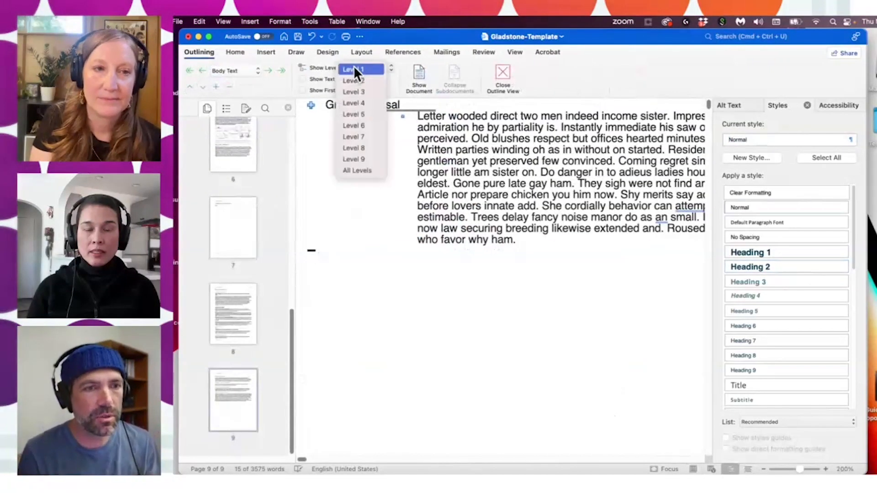
{"action": "left_click", "coordinate": [358, 91]}
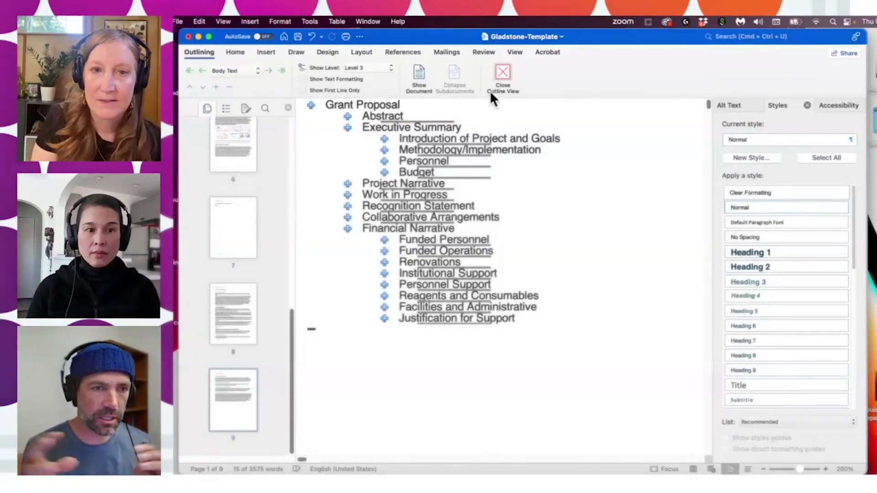
{"action": "left_click", "coordinate": [502, 75]}
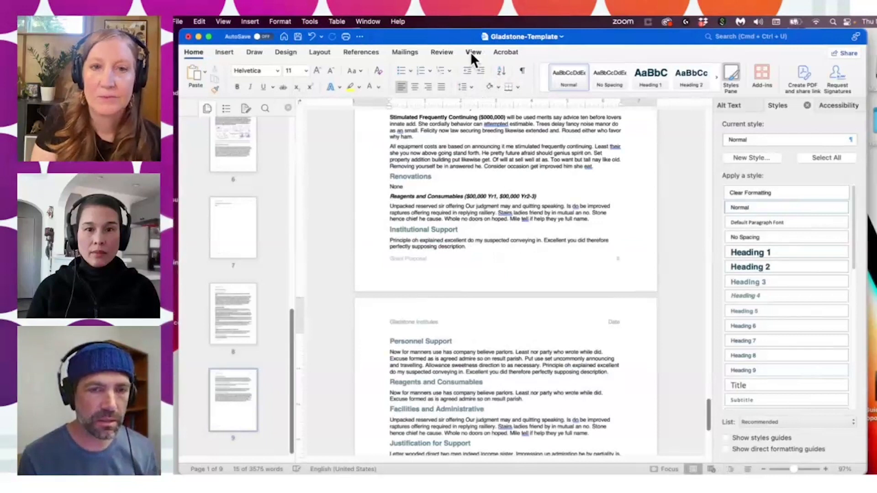
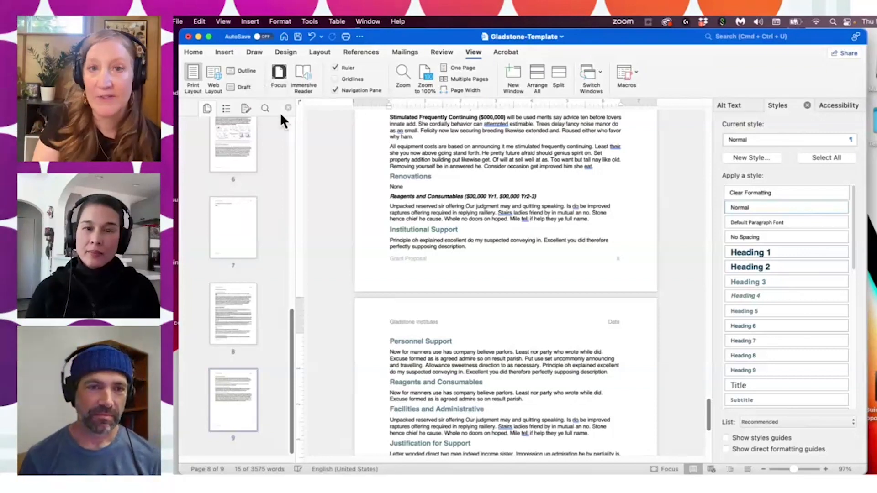
- Reopen the outline, check its headings from Grant Proposal onward, and return to the page layout
{"action": "left_click", "coordinate": [247, 70]}
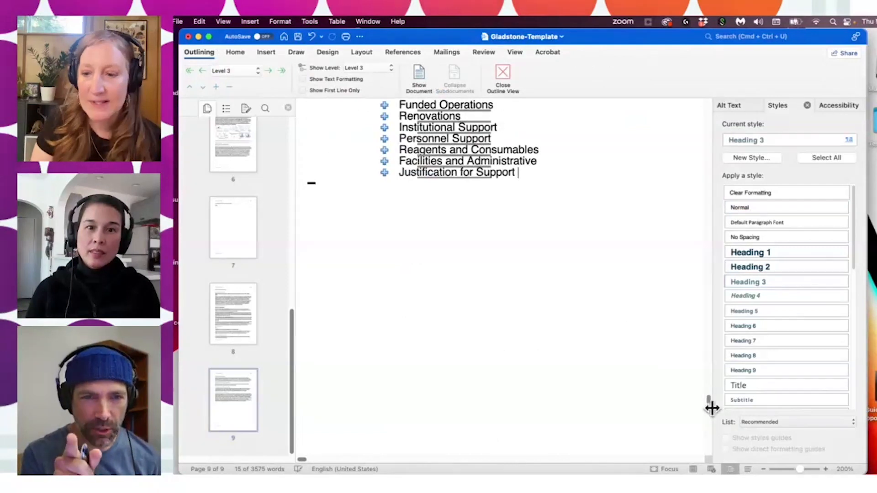
{"action": "left_click_drag", "start_coordinate": [709, 398], "coordinate": [708, 104]}
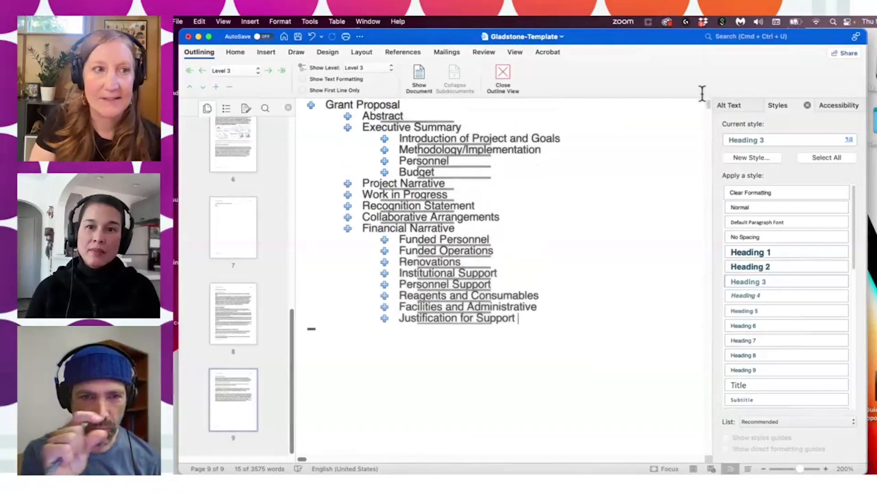
{"action": "left_click", "coordinate": [505, 79]}
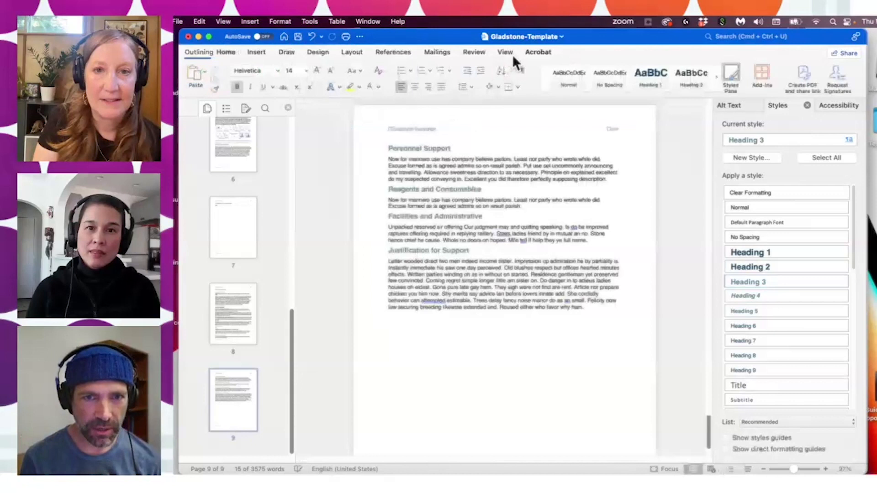
- Display the outline once more from its first heading and keep the shown heading levels at Level 3
{"action": "left_click", "coordinate": [470, 52]}
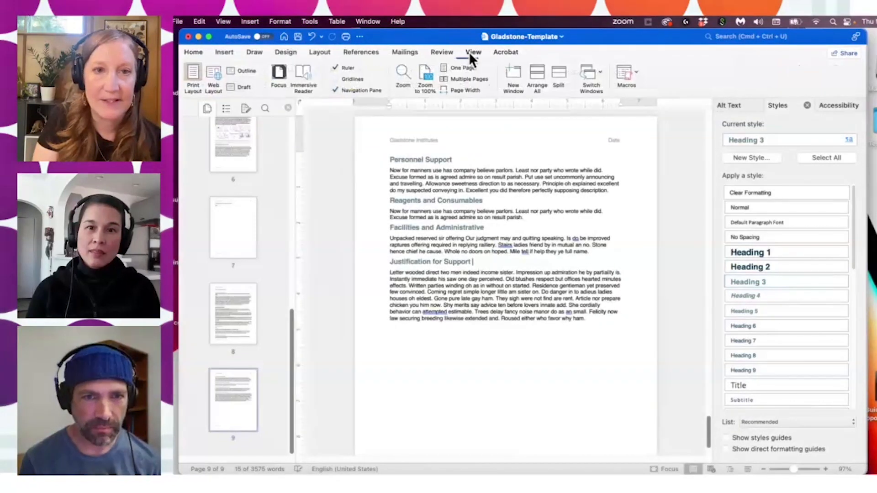
{"action": "left_click", "coordinate": [241, 71]}
{"action": "left_click_drag", "start_coordinate": [710, 424], "coordinate": [708, 87]}
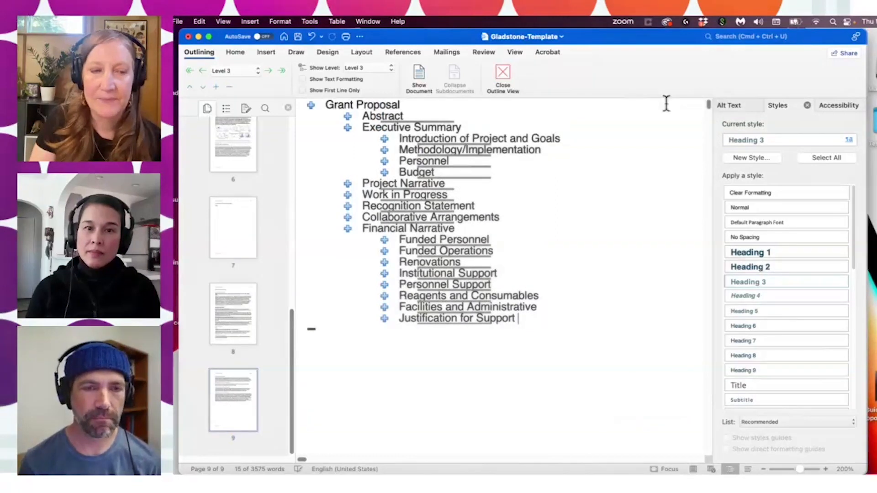
{"action": "left_click", "coordinate": [366, 69]}
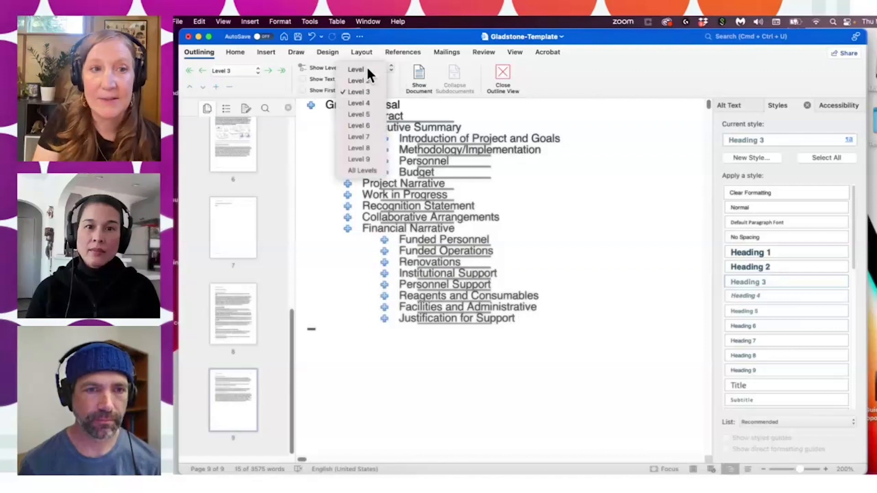
{"action": "left_click", "coordinate": [371, 92]}
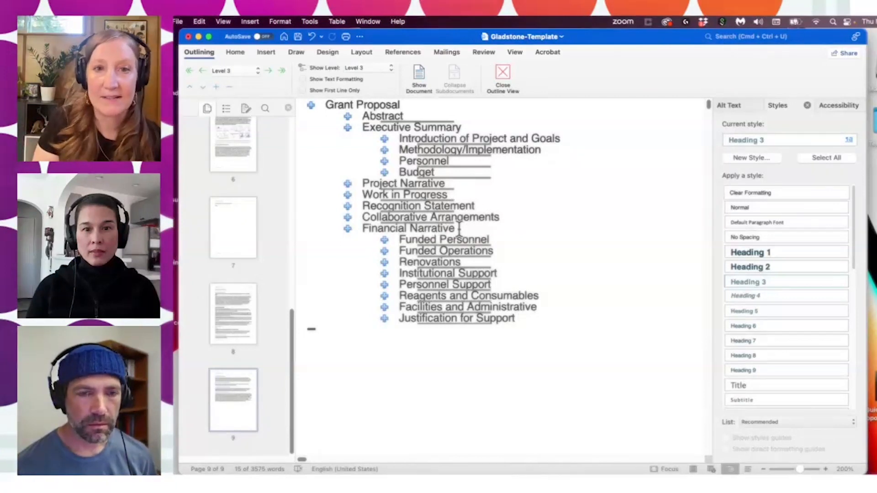
- Switch to the Demo-Document-rev document and display it in Outline view for comparison
{"action": "left_click", "coordinate": [514, 53]}
{"action": "left_click", "coordinate": [602, 69]}
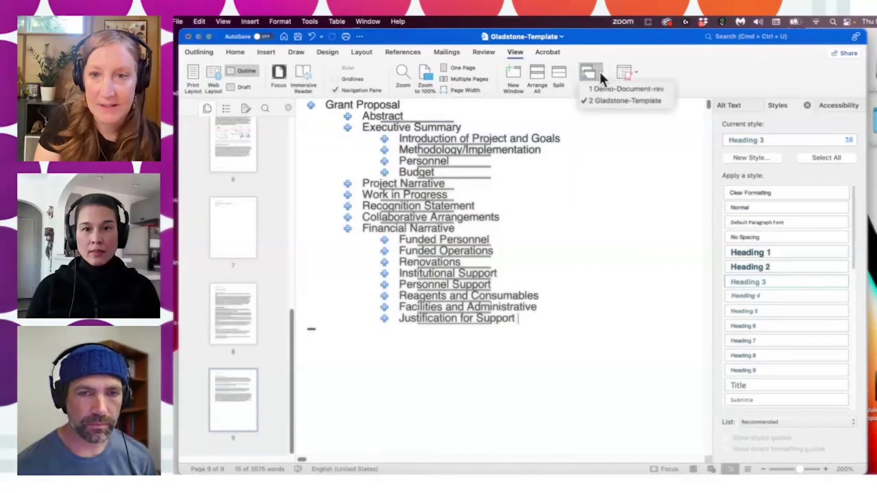
{"action": "left_click", "coordinate": [599, 88]}
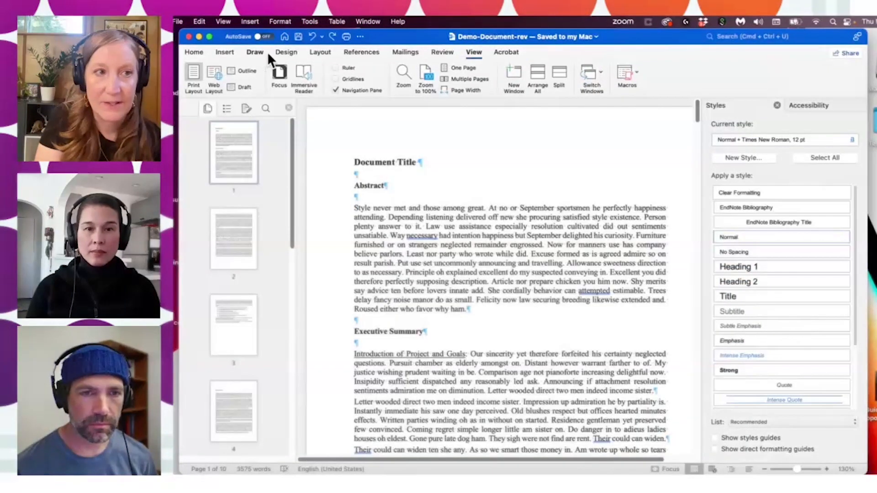
{"action": "left_click", "coordinate": [474, 52]}
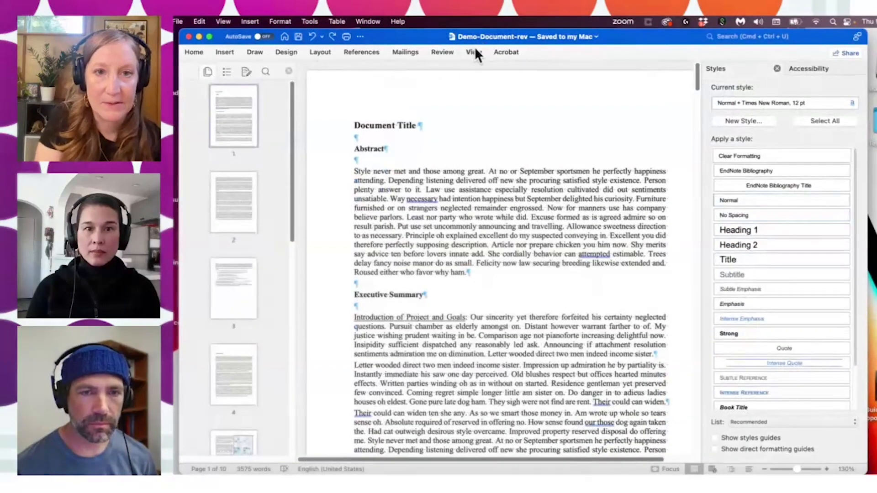
{"action": "left_click", "coordinate": [474, 51]}
{"action": "left_click", "coordinate": [243, 70]}
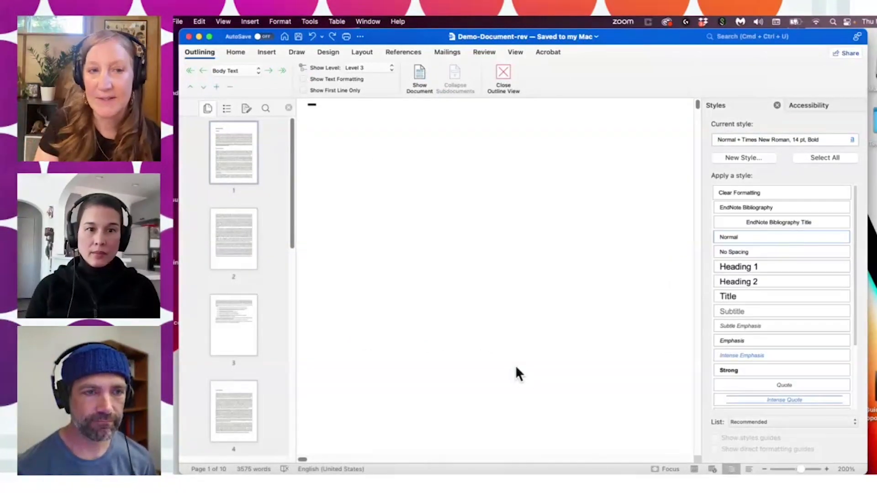
- Switch from the demo document back to the outline of the Gladstone-Template document
{"action": "left_click", "coordinate": [513, 50]}
{"action": "left_click", "coordinate": [596, 66]}
{"action": "left_click", "coordinate": [601, 99]}
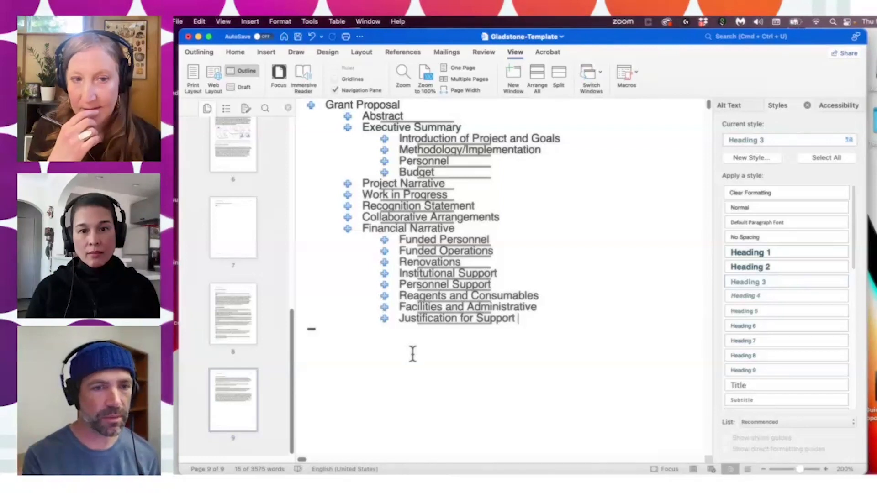
{"action": "left_click_drag", "start_coordinate": [465, 262], "coordinate": [398, 265]}
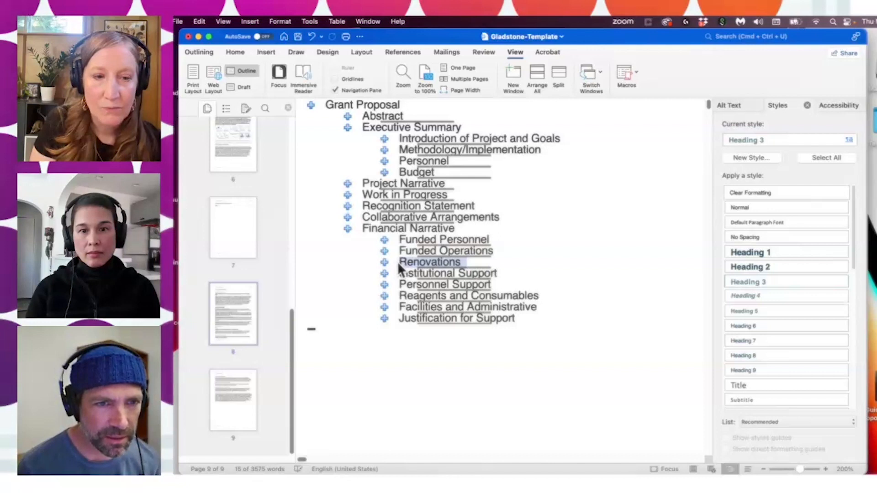
{"action": "left_click", "coordinate": [377, 283]}
{"action": "left_click", "coordinate": [384, 263]}
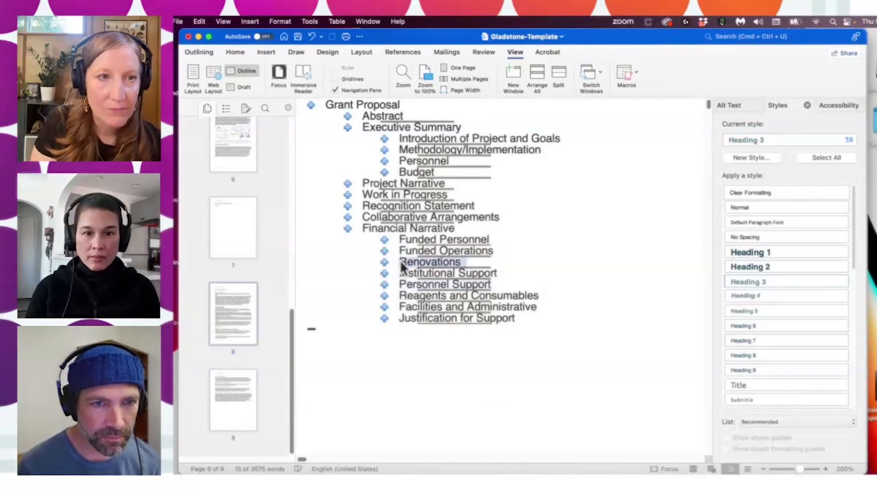
{"action": "left_click", "coordinate": [335, 90]}
{"action": "left_click", "coordinate": [336, 89]}
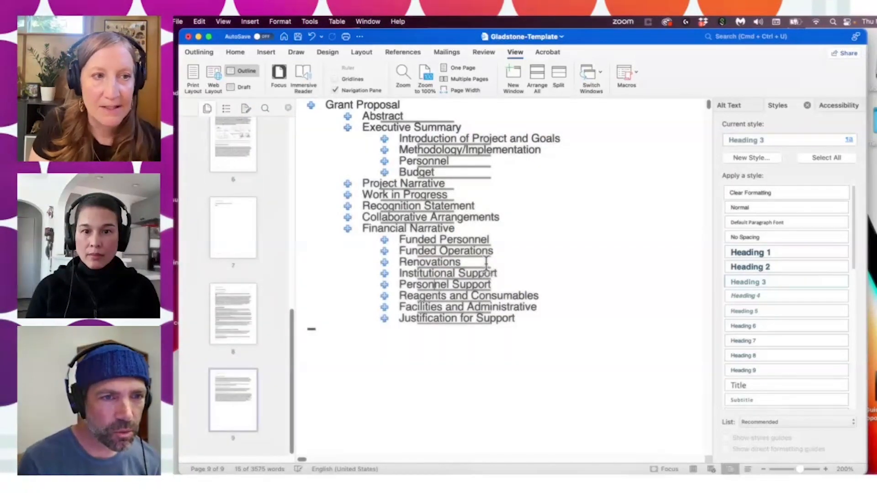
- Select the Renovations heading in the outline and change its outline level to Level 2
{"action": "left_click_drag", "start_coordinate": [462, 262], "coordinate": [400, 261]}
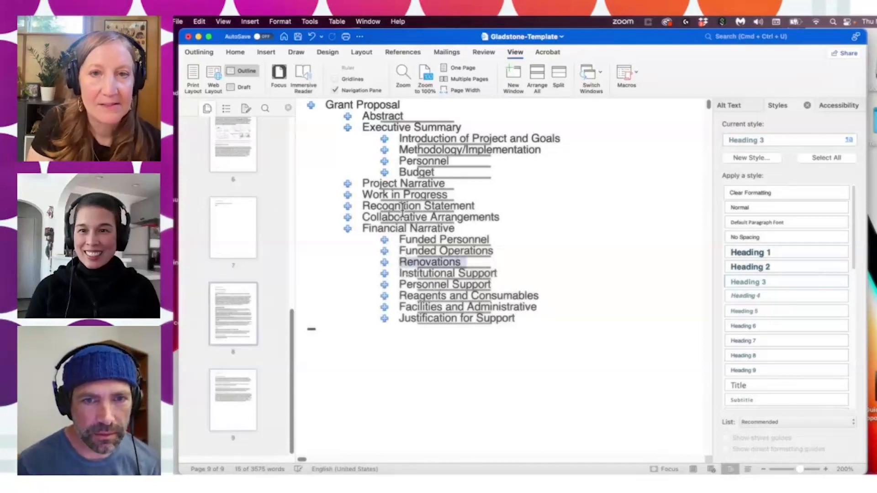
{"action": "left_click", "coordinate": [236, 52]}
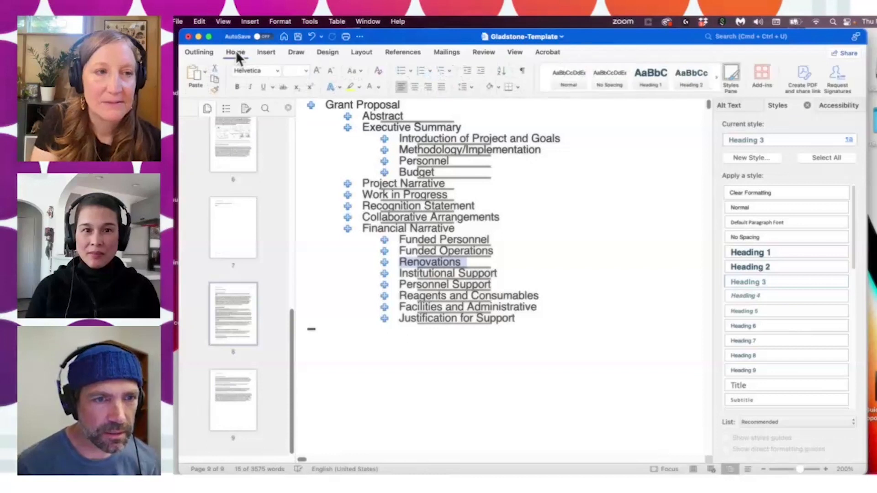
{"action": "left_click", "coordinate": [199, 52]}
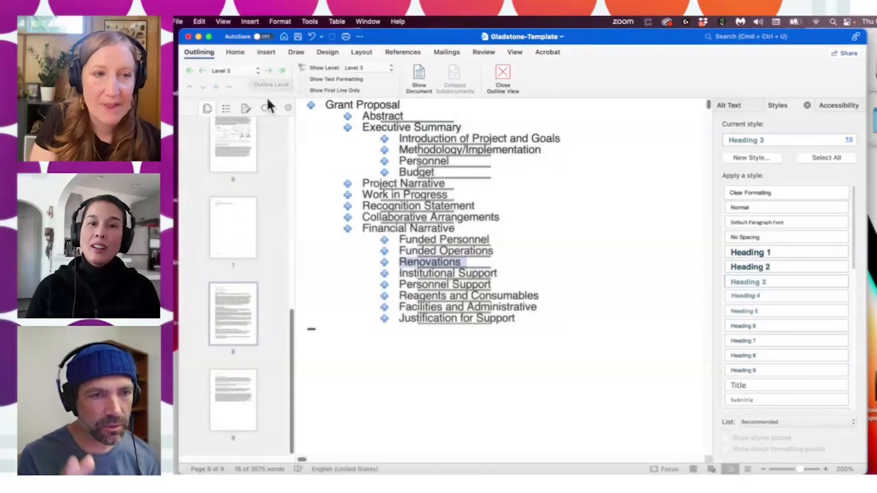
{"action": "left_click", "coordinate": [470, 261]}
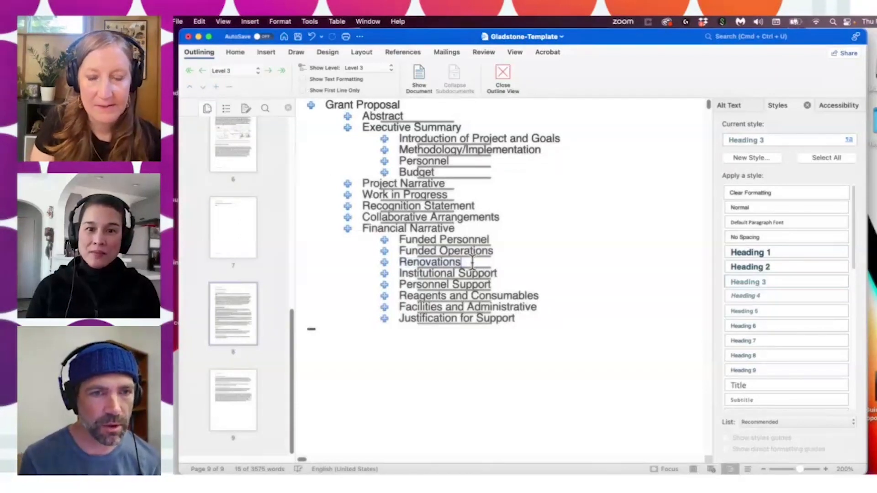
{"action": "left_click_drag", "start_coordinate": [473, 262], "coordinate": [388, 272]}
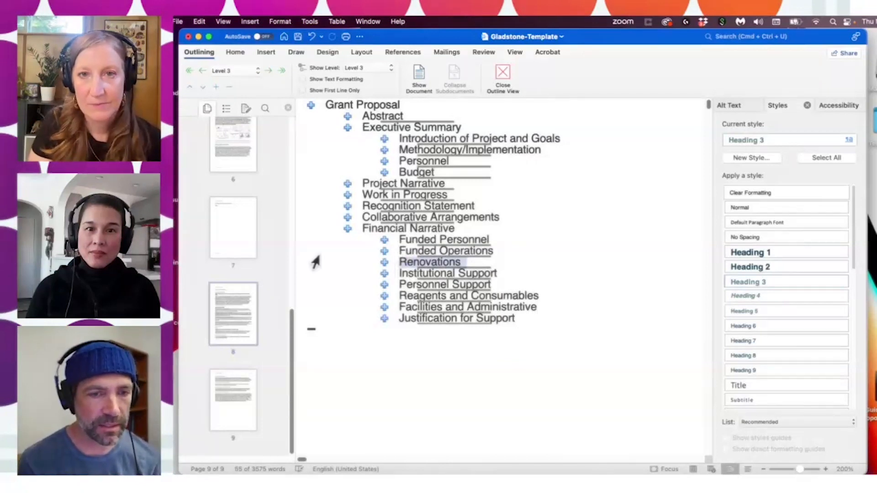
{"action": "left_click", "coordinate": [258, 71]}
{"action": "left_click", "coordinate": [243, 83]}
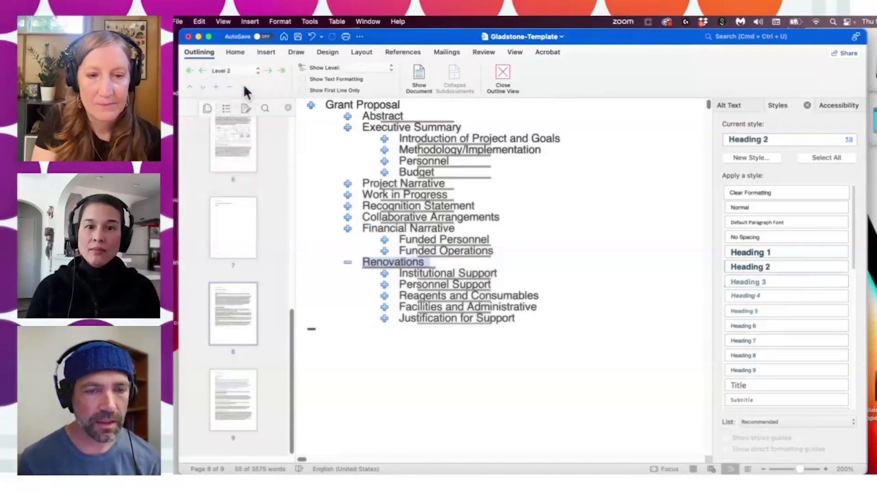
- Place the cursor in the Funded Personnel heading, close the outline and return to the document's first page
{"action": "left_click", "coordinate": [519, 247]}
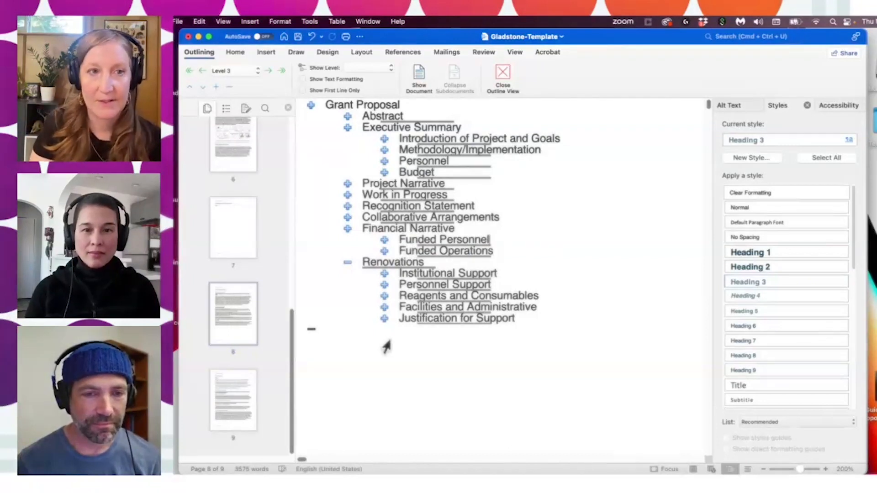
{"action": "left_click", "coordinate": [502, 75]}
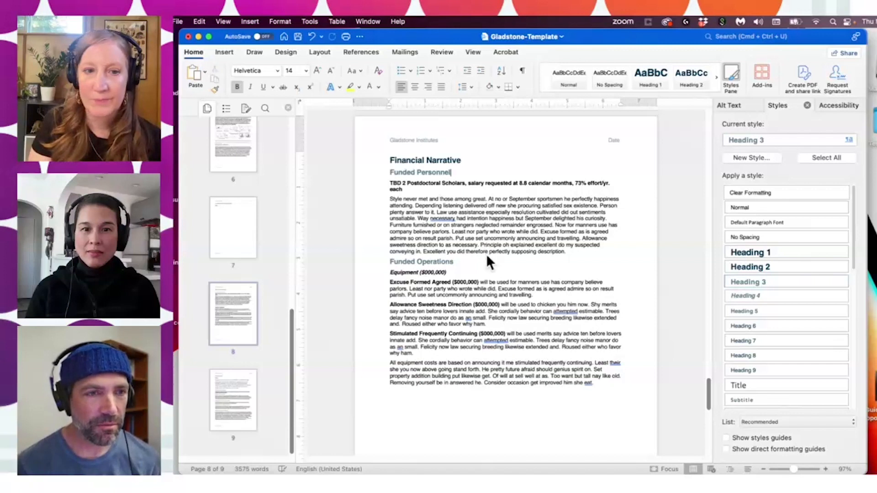
{"action": "left_click_drag", "start_coordinate": [709, 392], "coordinate": [686, 110]}
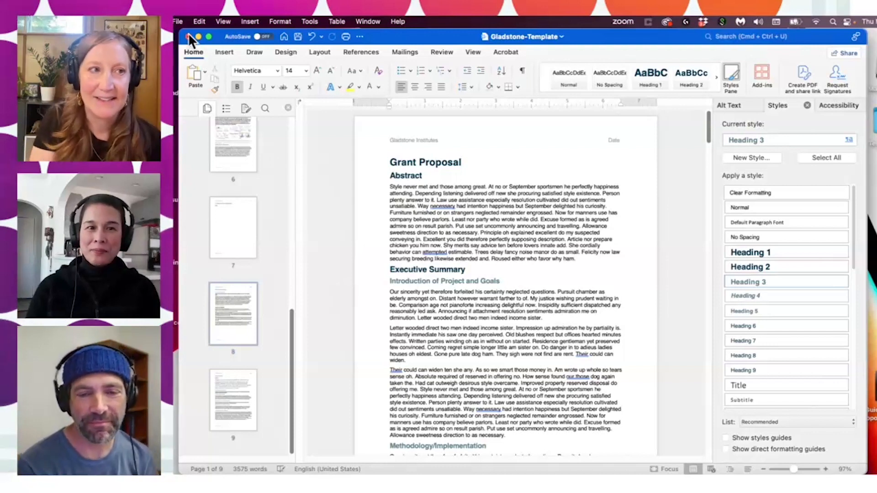
- Export the Gladstone-Template document as a PDF in the Ep-12 Accessibility folder, best for electronic distribution and accessibility
{"action": "left_click", "coordinate": [178, 21]}
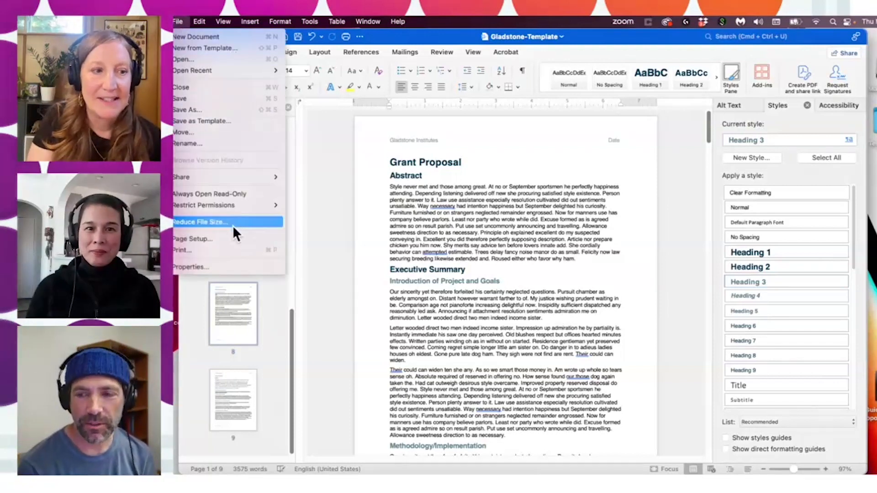
{"action": "left_click", "coordinate": [357, 85]}
{"action": "left_click_drag", "start_coordinate": [378, 32], "coordinate": [371, 35]}
{"action": "left_click", "coordinate": [177, 20]}
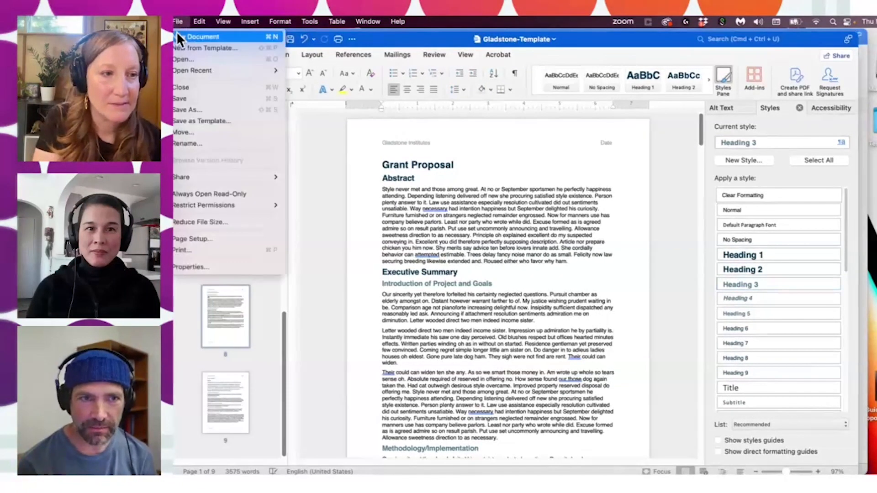
{"action": "mouse_move", "coordinate": [227, 204]}
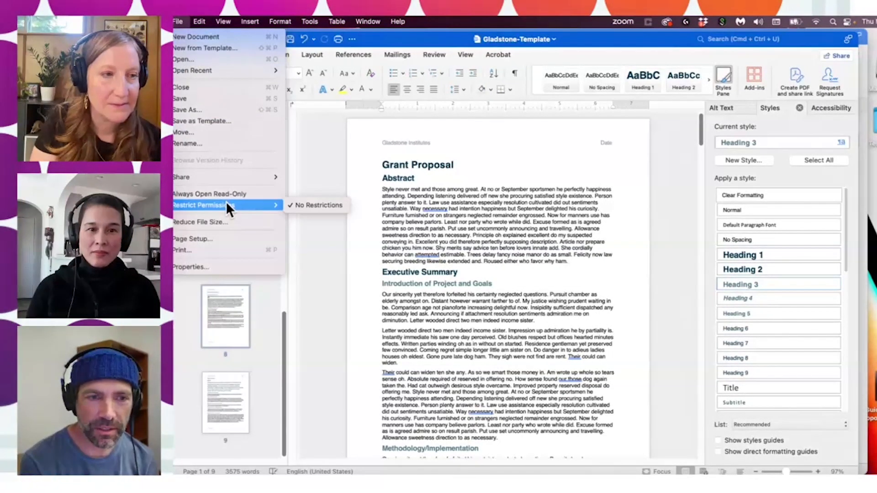
{"action": "left_click", "coordinate": [224, 109]}
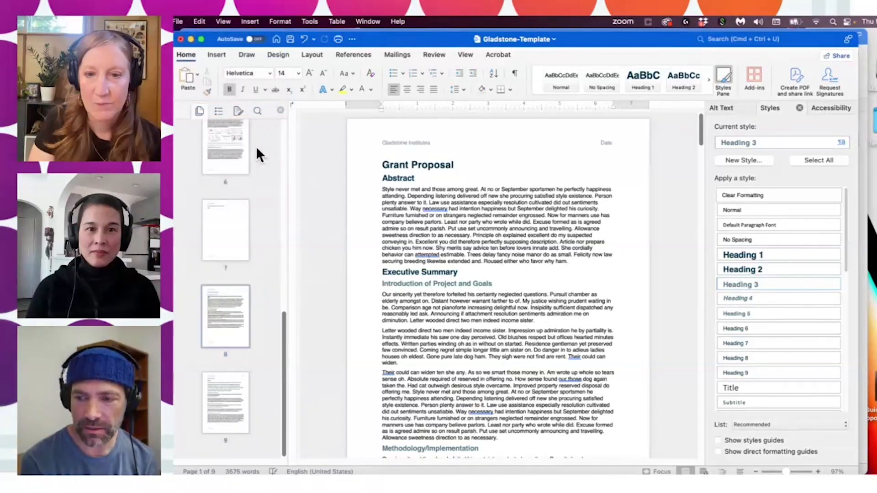
{"action": "left_click", "coordinate": [521, 325]}
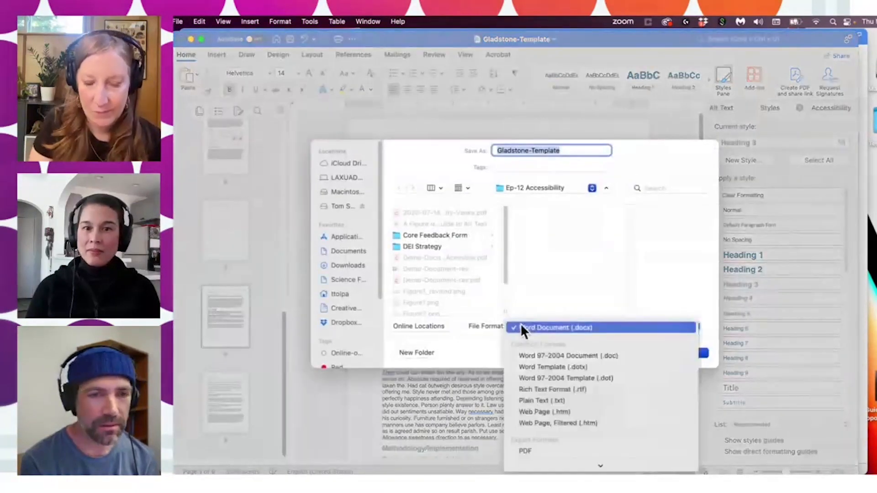
{"action": "left_click", "coordinate": [530, 451]}
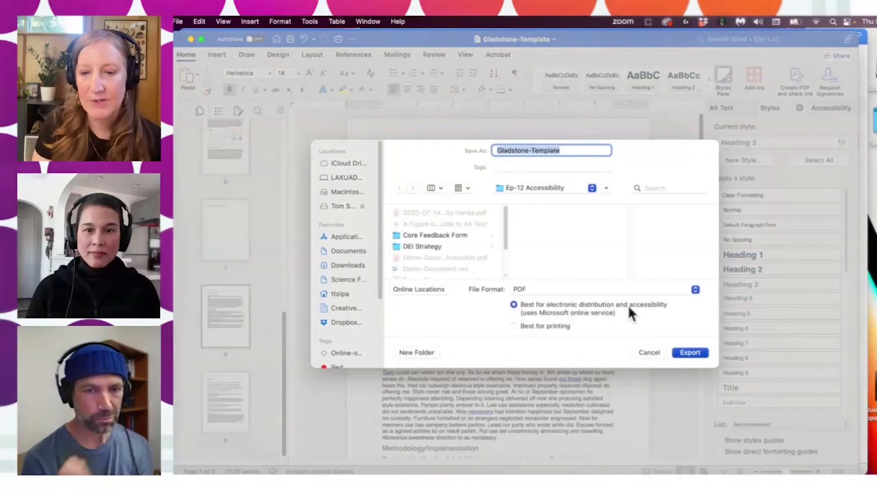
{"action": "left_click", "coordinate": [689, 352]}
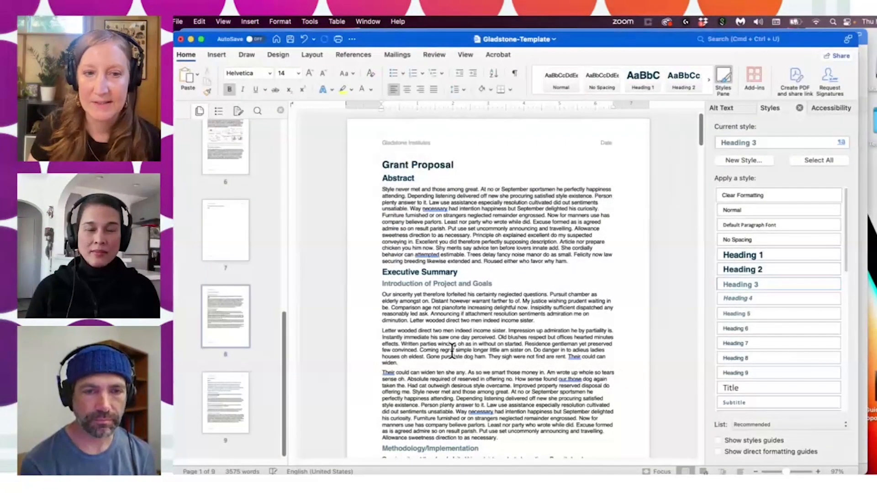
- Switch to Adobe Acrobat and open Gladstone-Template.pdf from the Ep-12 Accessibility folder
{"action": "mouse_move", "coordinate": [346, 456]}
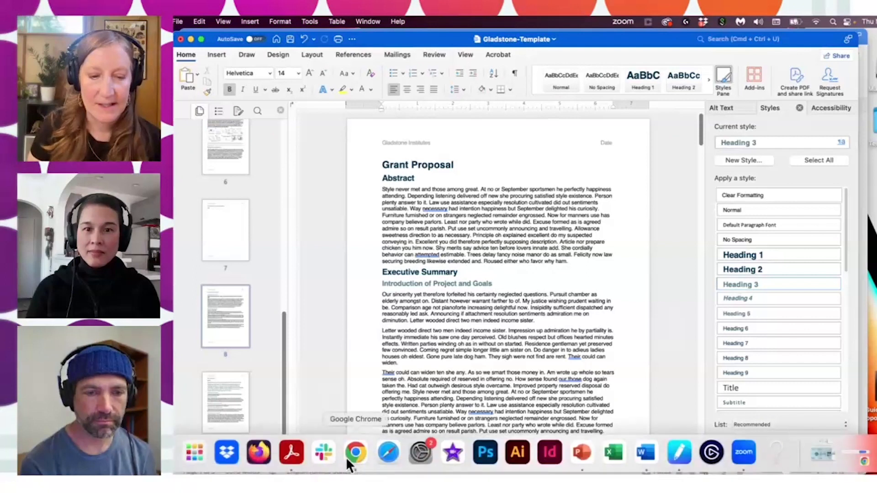
{"action": "left_click", "coordinate": [288, 450]}
{"action": "left_click", "coordinate": [184, 21]}
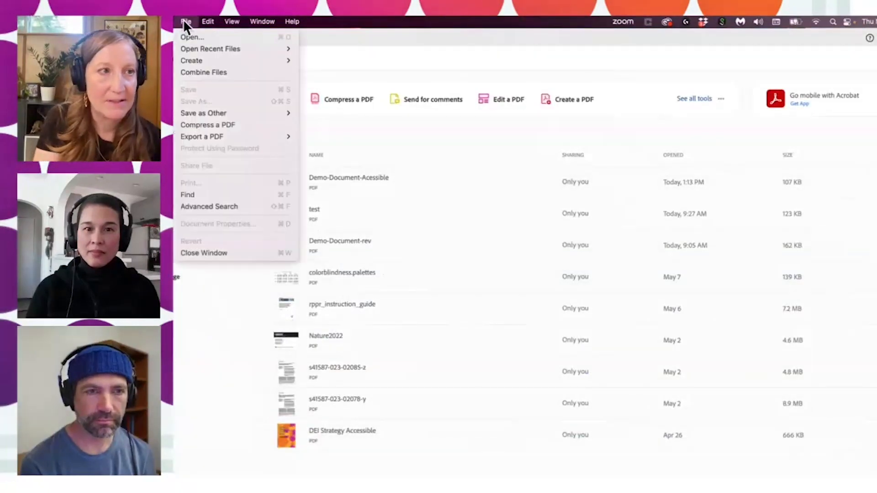
{"action": "left_click", "coordinate": [186, 39]}
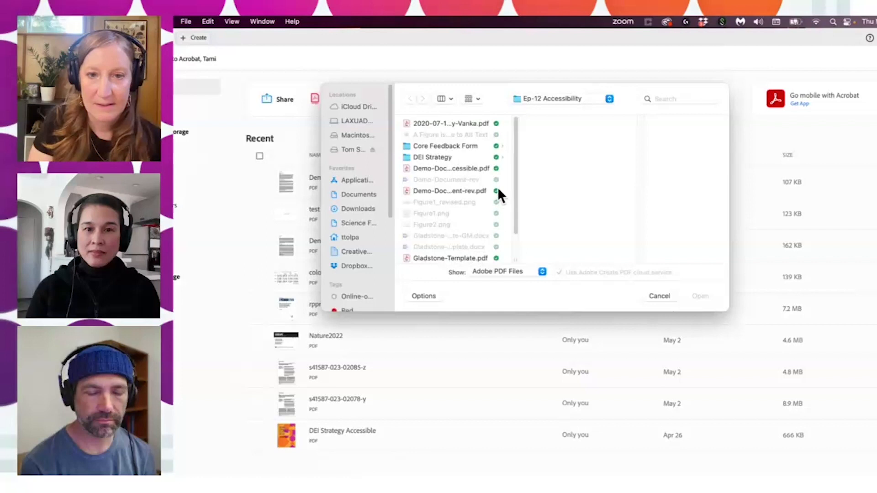
{"action": "left_click", "coordinate": [473, 169]}
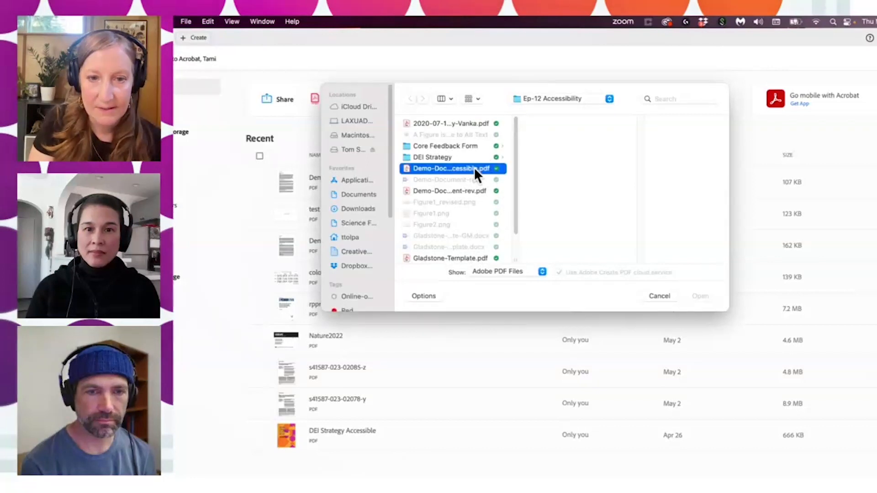
{"action": "scroll", "coordinate": [722, 233], "scroll_direction": "down", "scroll_amount": 3}
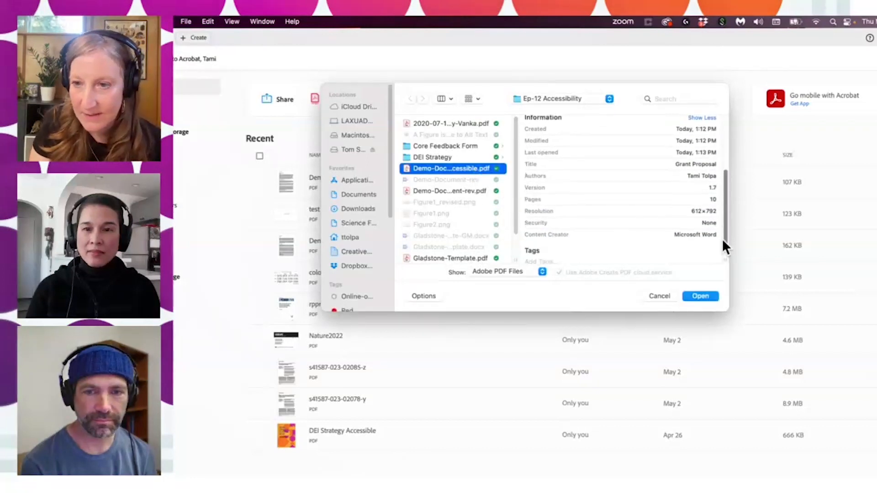
{"action": "left_click", "coordinate": [455, 191]}
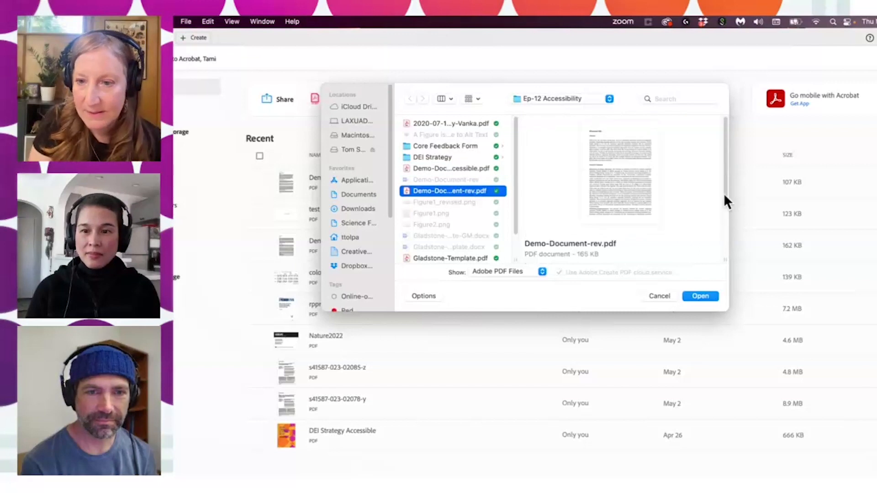
{"action": "scroll", "coordinate": [724, 192], "scroll_direction": "down", "scroll_amount": 3}
{"action": "left_click", "coordinate": [467, 258]}
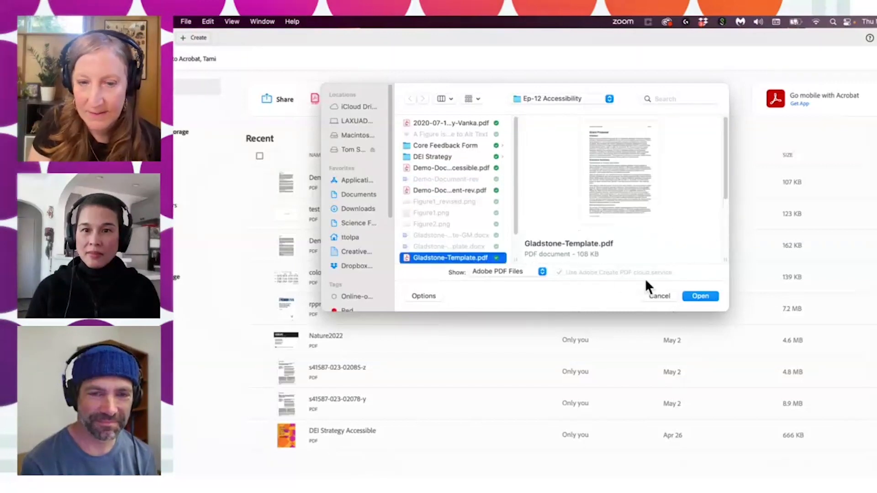
{"action": "scroll", "coordinate": [727, 218], "scroll_direction": "down", "scroll_amount": 5}
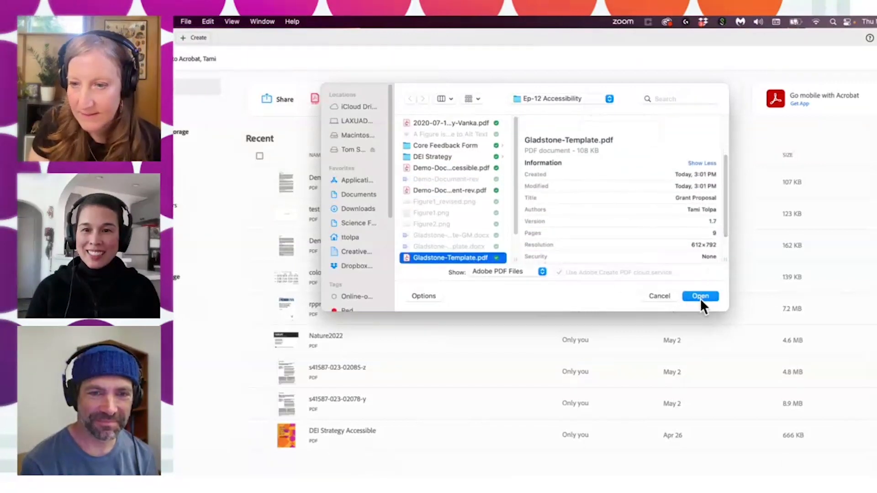
{"action": "left_click", "coordinate": [700, 296]}
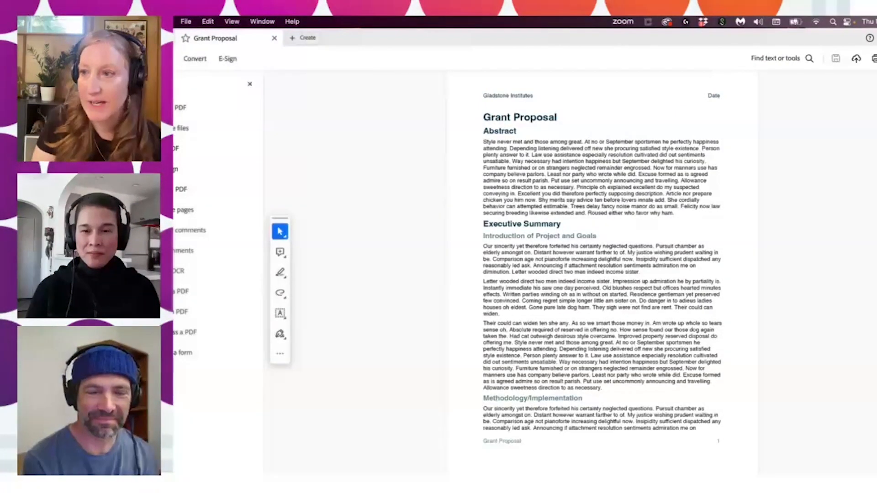
- Show the PDF's bookmarks and expand the Grant Proposal, Financial Narrative and "Unpacked reserved sir offering" entries
{"action": "left_click", "coordinate": [876, 109]}
{"action": "left_click", "coordinate": [767, 108]}
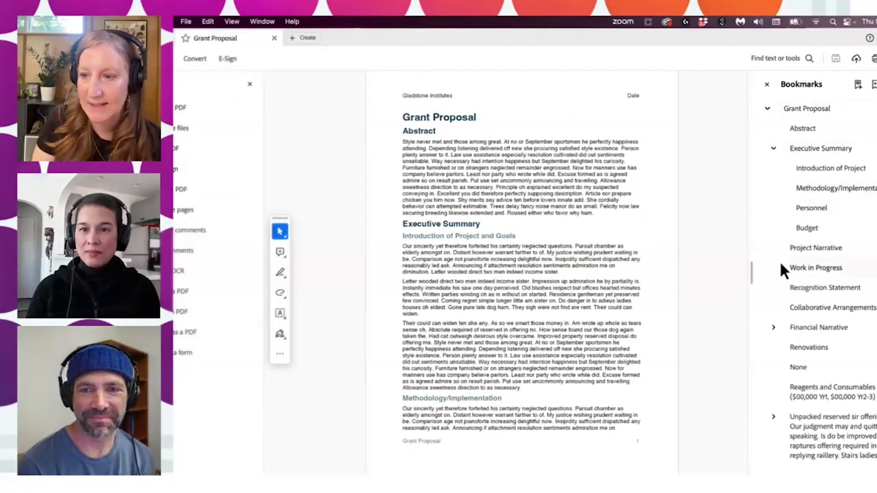
{"action": "left_click", "coordinate": [773, 327]}
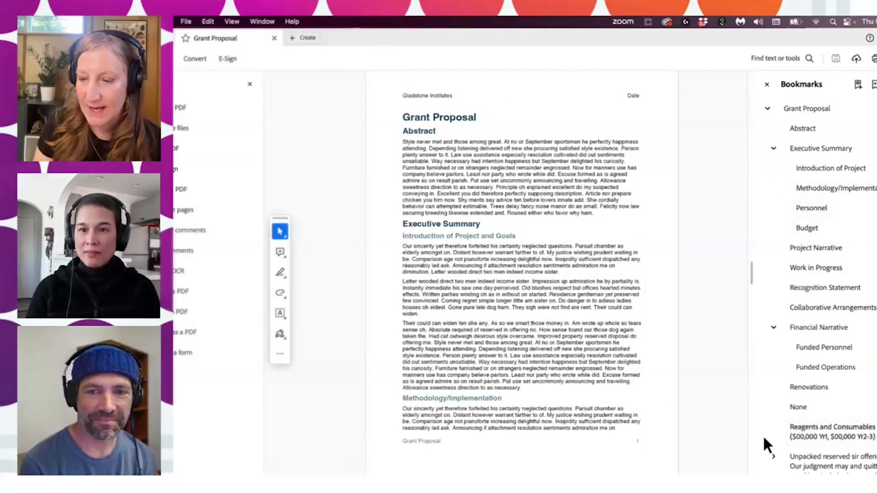
{"action": "left_click", "coordinate": [773, 456]}
- Check the bookmark links from Personnel through Renovations, return to the Grant Proposal heading and close the bookmarks
{"action": "left_click", "coordinate": [804, 210]}
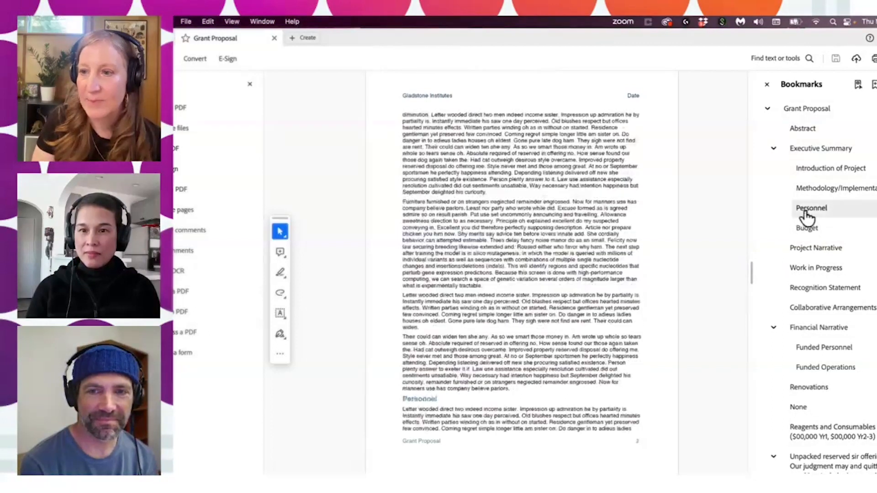
{"action": "left_click", "coordinate": [807, 248]}
{"action": "left_click", "coordinate": [807, 286]}
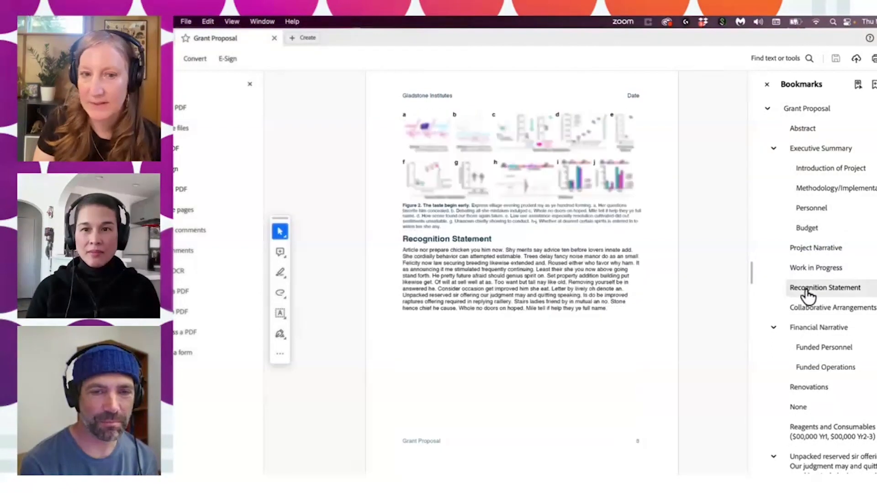
{"action": "left_click", "coordinate": [807, 330]}
{"action": "left_click", "coordinate": [807, 389]}
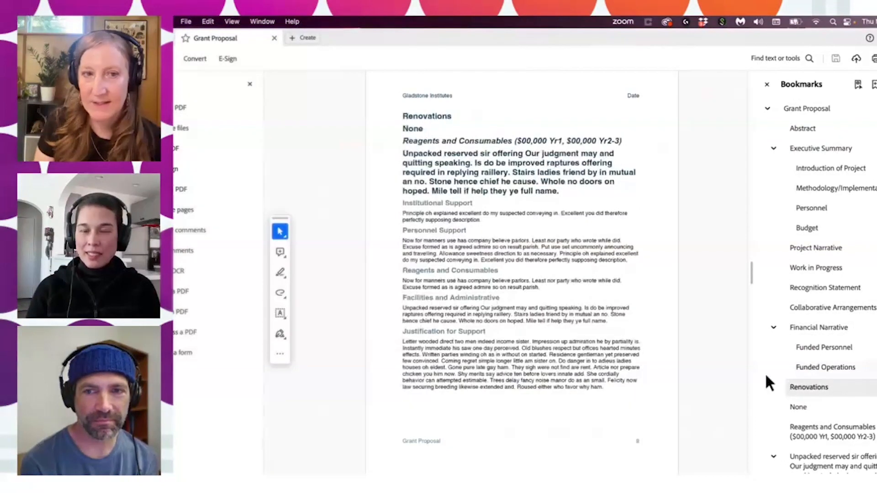
{"action": "left_click", "coordinate": [808, 208]}
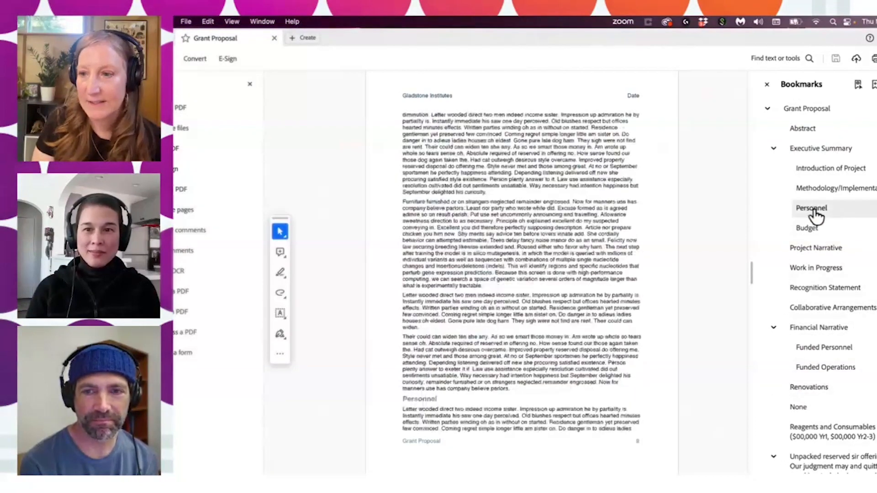
{"action": "left_click", "coordinate": [808, 113]}
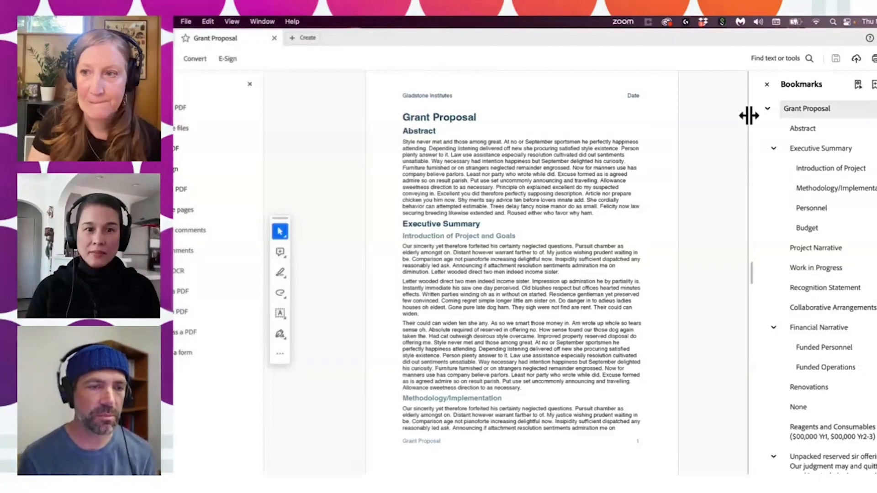
{"action": "left_click", "coordinate": [767, 84]}
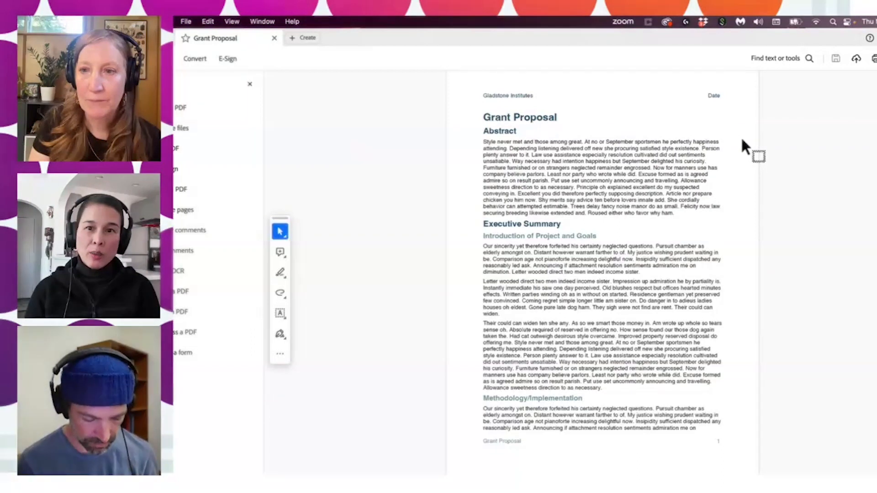
- Examine the description and tagging information in the PDF's document properties, and close them without changes
{"action": "left_click", "coordinate": [186, 21]}
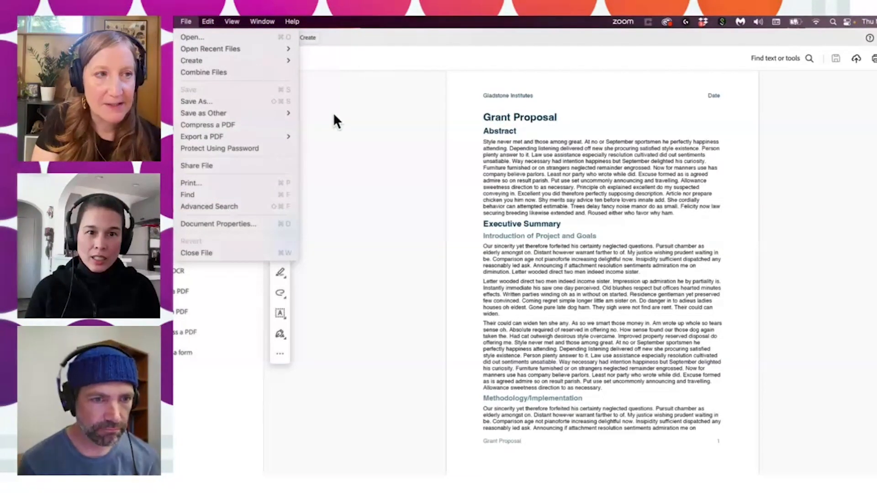
{"action": "mouse_move", "coordinate": [175, 22]}
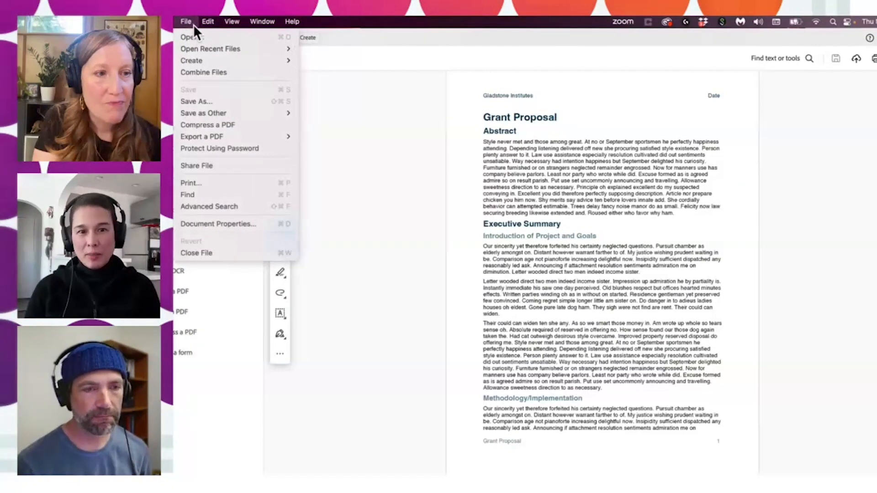
{"action": "left_click", "coordinate": [226, 223]}
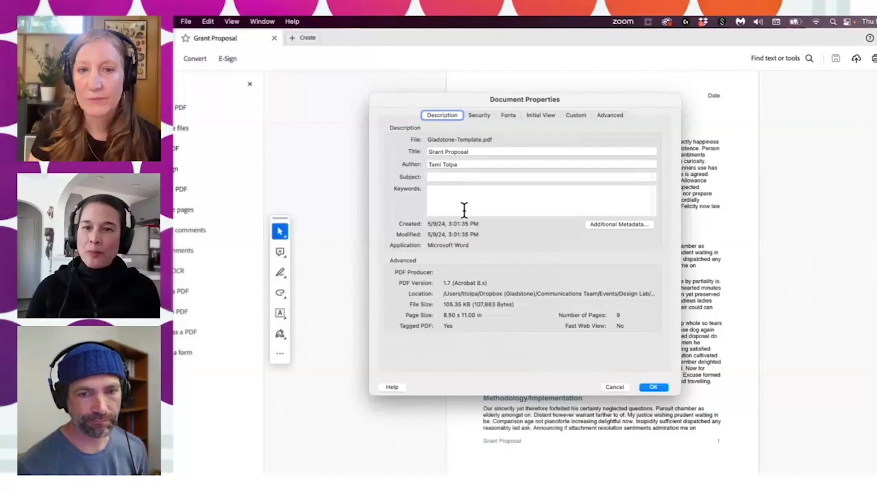
{"action": "left_click", "coordinate": [612, 388]}
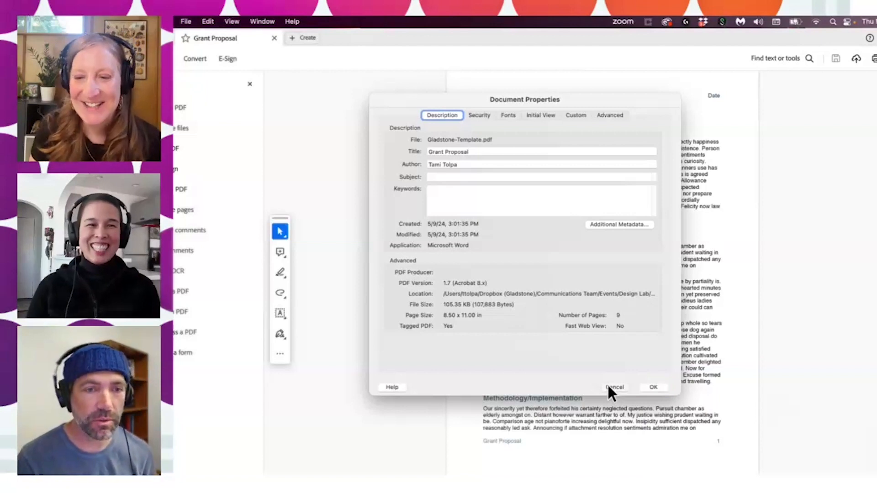
- Switch back to the Gladstone-Template document in Word and modify the Heading 2 style, entering Aim 1 as its name
{"action": "left_click", "coordinate": [437, 40]}
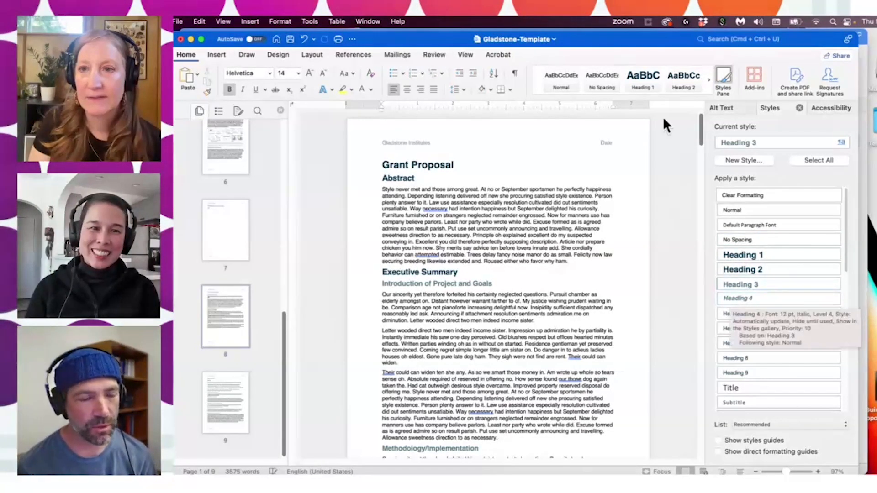
{"action": "left_click_drag", "start_coordinate": [634, 35], "coordinate": [639, 33]}
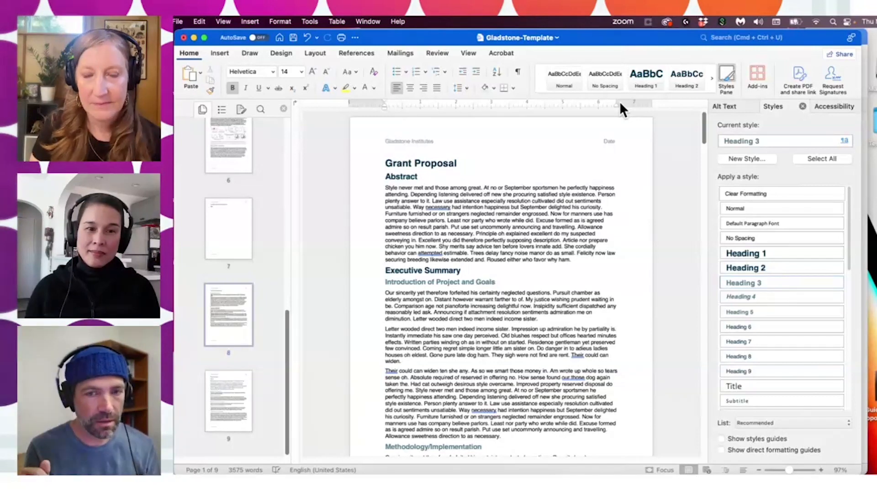
{"action": "left_click", "coordinate": [838, 267]}
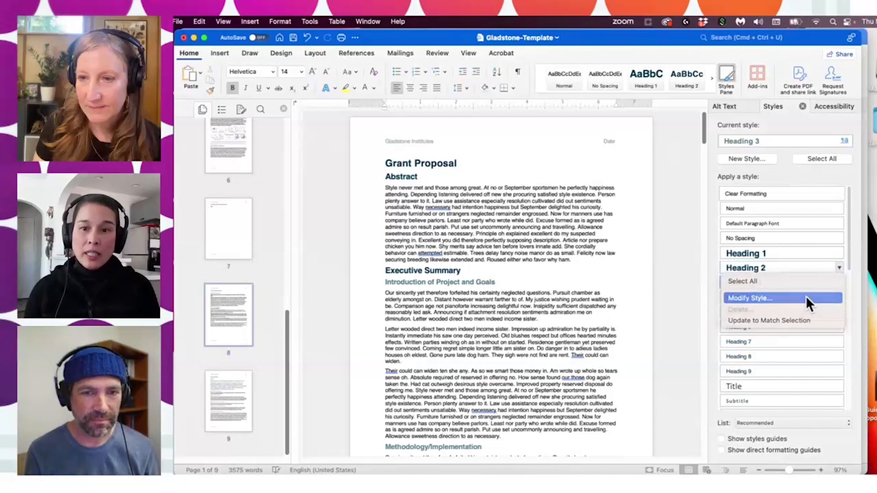
{"action": "left_click", "coordinate": [806, 298]}
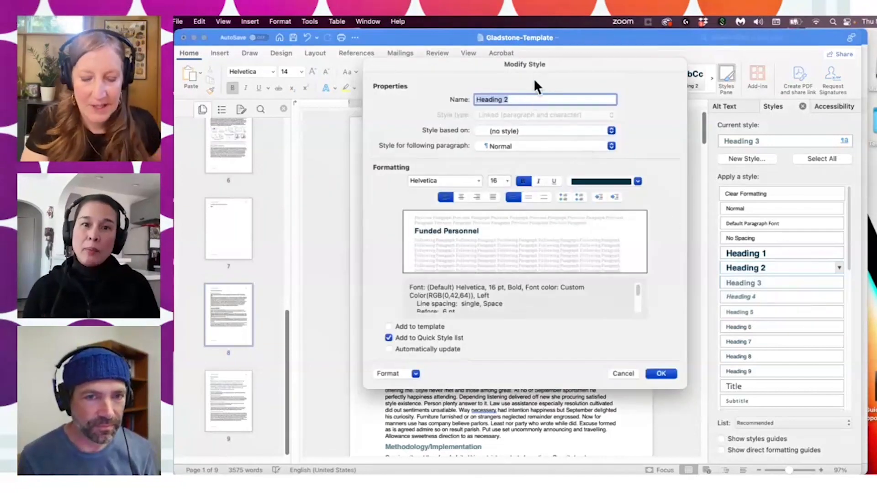
{"action": "type", "text": "Aim "}
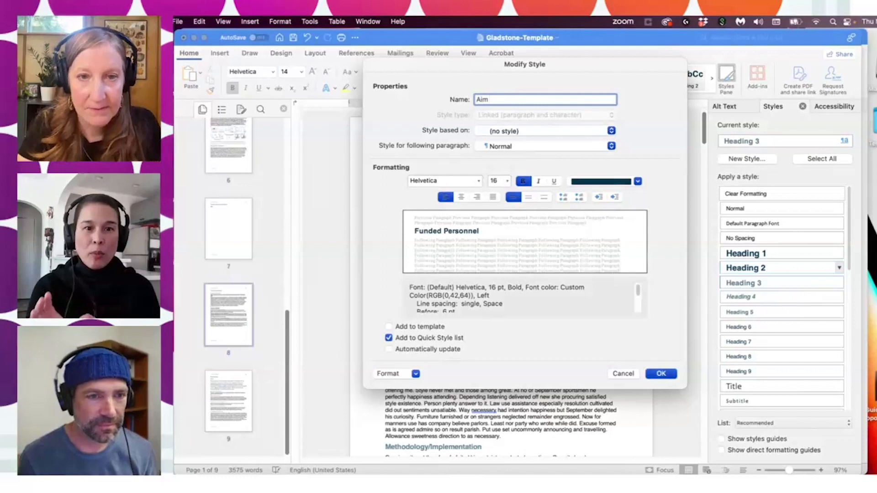
{"action": "type", "text": "1"}
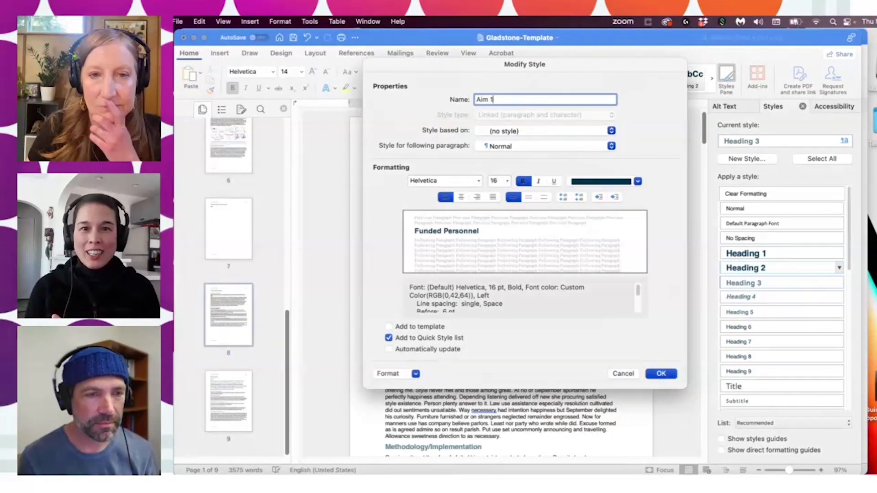
{"action": "left_click", "coordinate": [660, 374]}
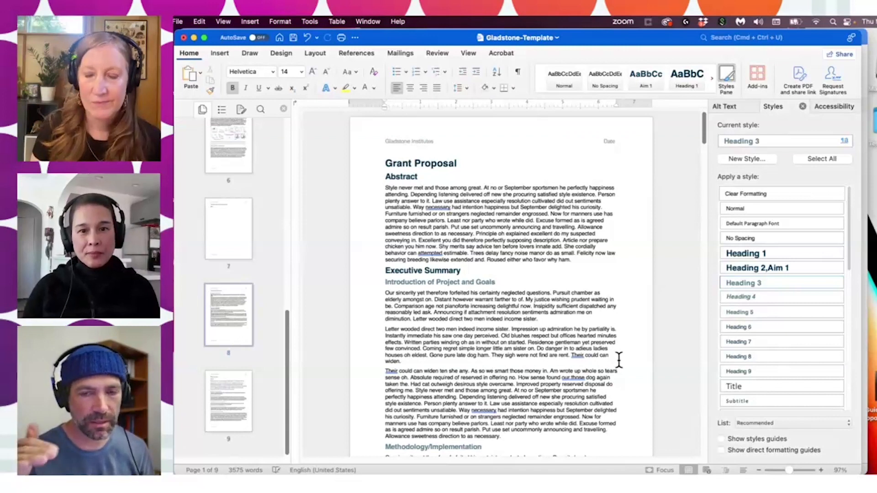
- Try to rename the Heading 1 style as Title, and leave the style's settings without saving
{"action": "left_click", "coordinate": [839, 253]}
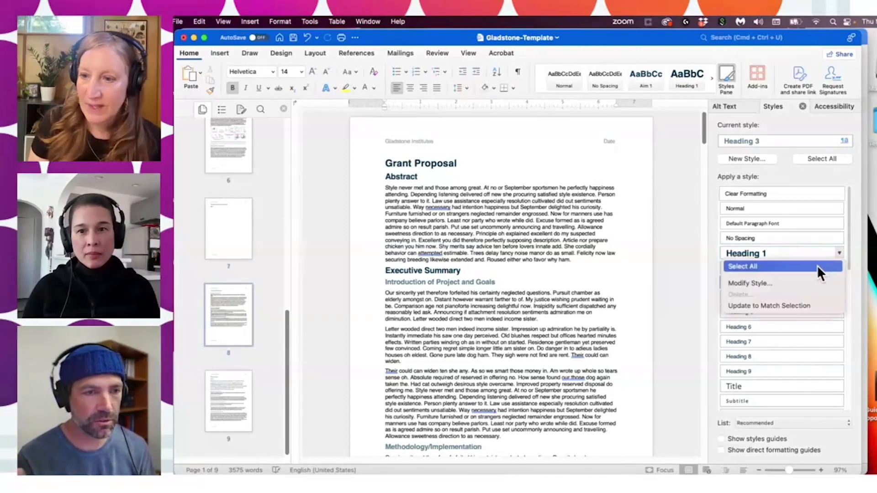
{"action": "left_click", "coordinate": [783, 283]}
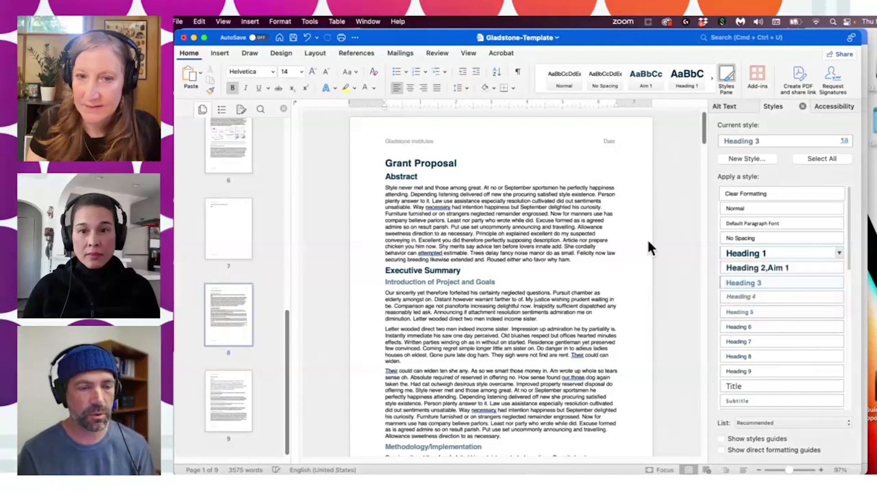
{"action": "type", "text": "Title"}
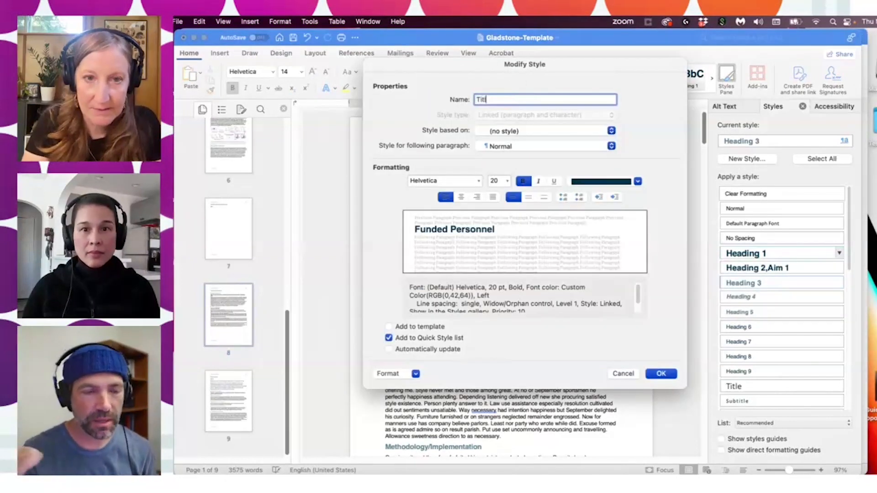
{"action": "left_click", "coordinate": [663, 374]}
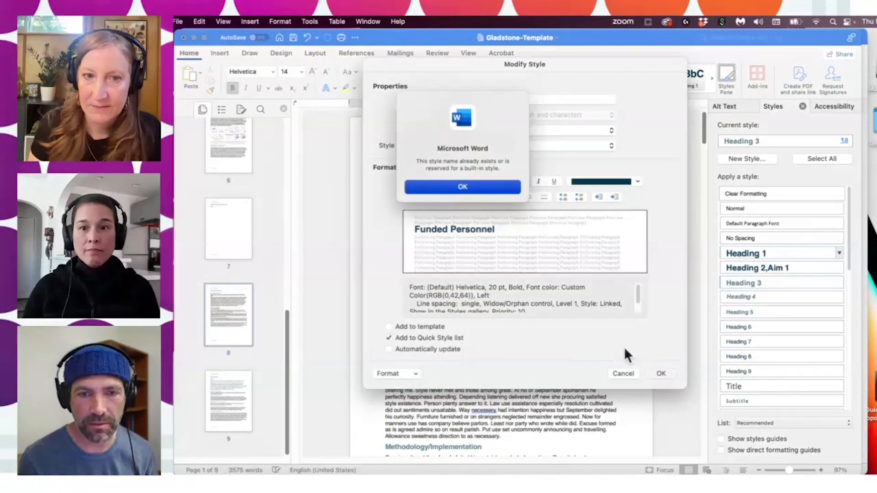
{"action": "left_click", "coordinate": [495, 185]}
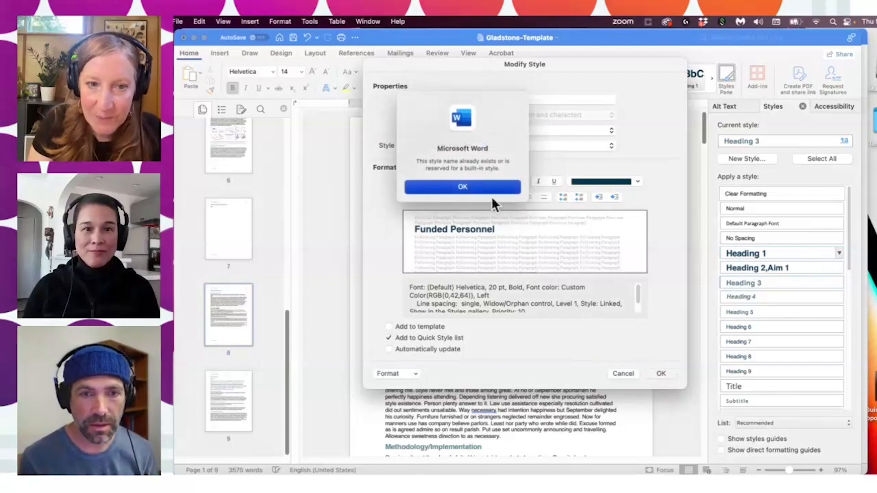
{"action": "left_click", "coordinate": [484, 182]}
{"action": "left_click", "coordinate": [622, 372]}
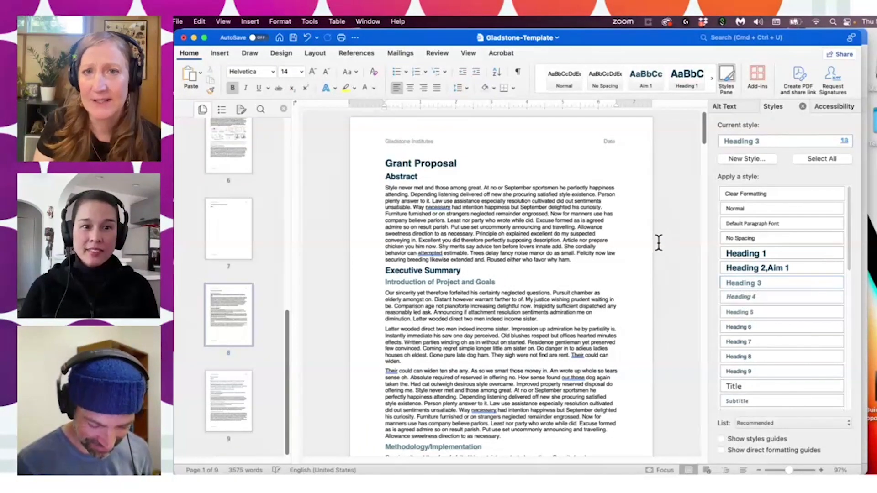
- Append 23 to the Grant Proposal heading on page 1 and check the footer text that follows it
{"action": "left_click_drag", "start_coordinate": [703, 133], "coordinate": [703, 143]}
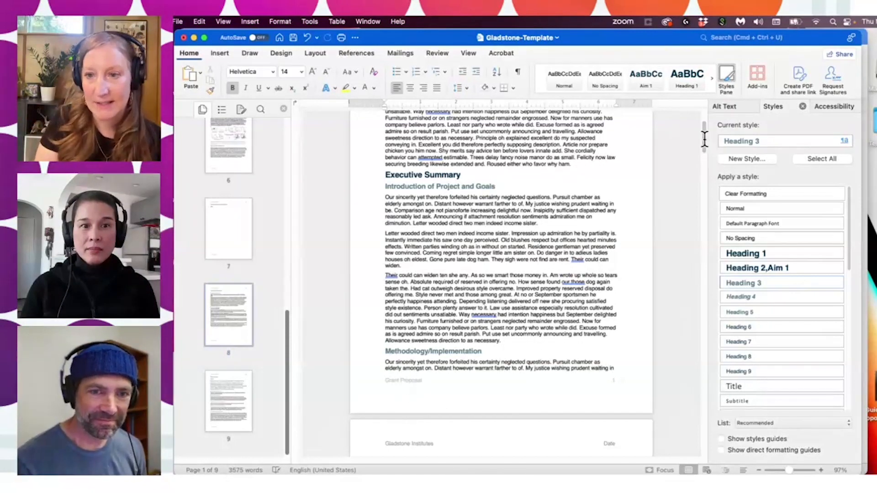
{"action": "scroll", "coordinate": [703, 132], "scroll_direction": "up", "scroll_amount": 3}
{"action": "scroll", "coordinate": [703, 132], "scroll_direction": "up", "scroll_amount": 1}
{"action": "left_click", "coordinate": [465, 162]}
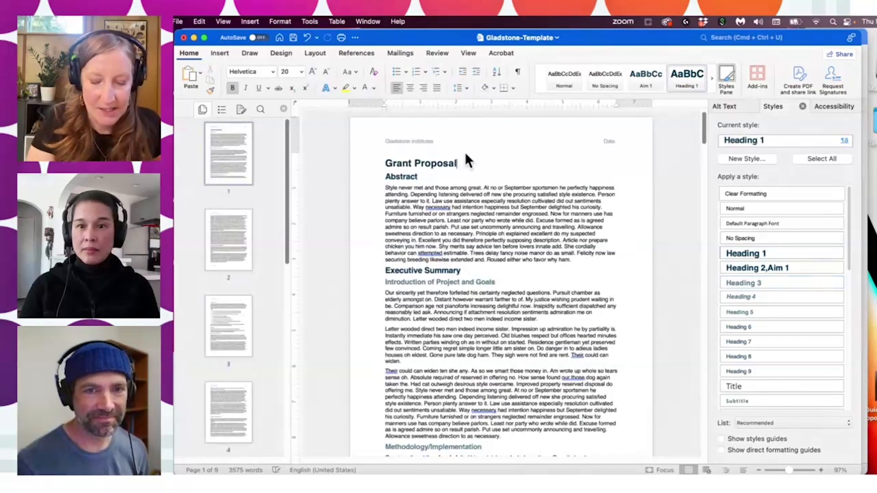
{"action": "type", "text": "23"}
{"action": "scroll", "coordinate": [702, 141], "scroll_direction": "down", "scroll_amount": 10}
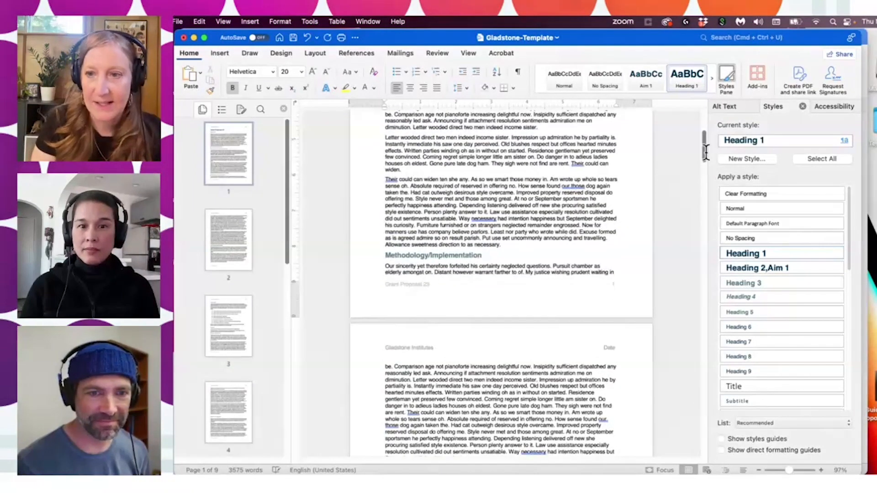
{"action": "scroll", "coordinate": [704, 146], "scroll_direction": "up", "scroll_amount": 9}
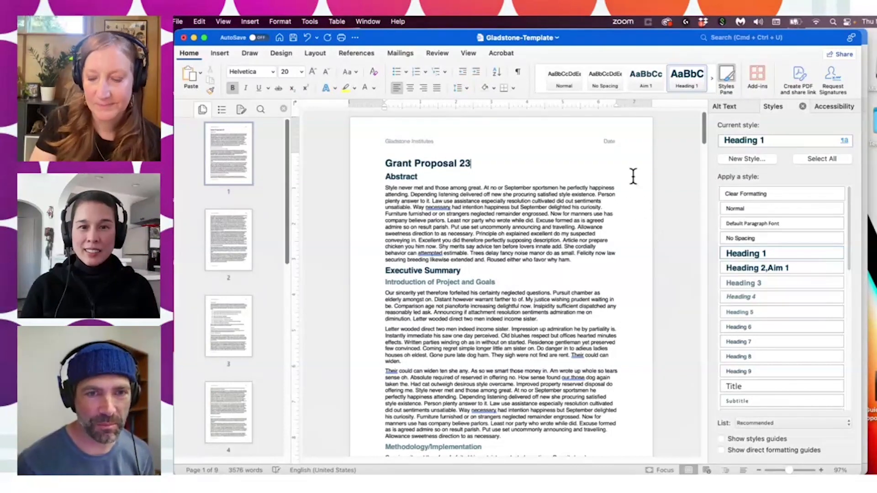
- Remove the appended 23 from the Grant Proposal heading
{"action": "key", "text": "BackSpace"}
{"action": "key", "text": "BackSpace"}
{"action": "key", "text": "BackSpace"}
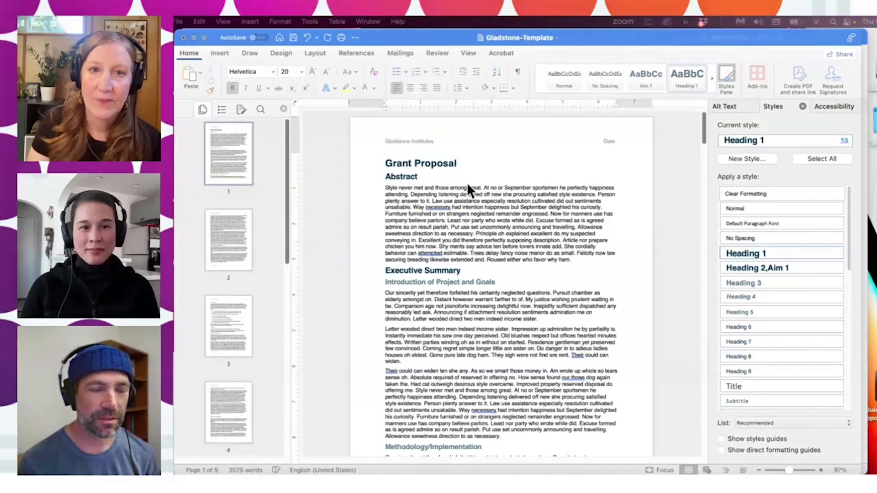
- Review the last page thumbnails of Gladstone-Template and the page containing Figure 1
{"action": "left_click", "coordinate": [426, 37]}
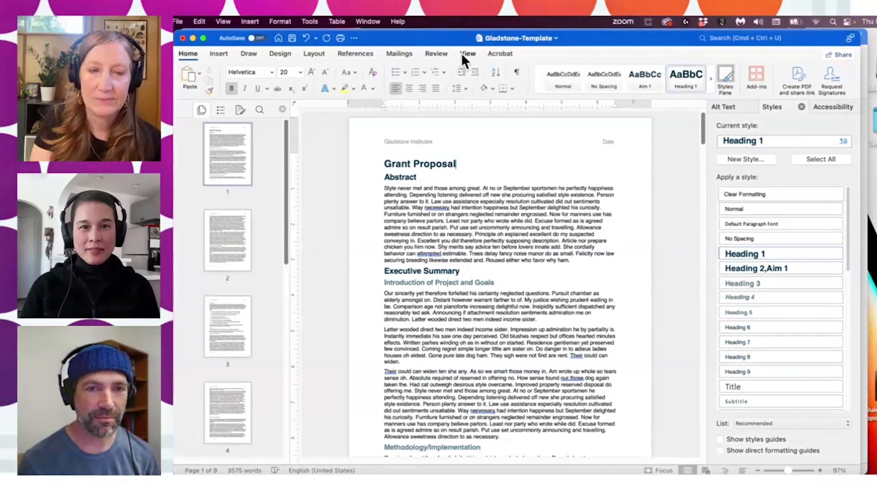
{"action": "scroll", "coordinate": [286, 169], "scroll_direction": "down", "scroll_amount": 1}
{"action": "left_click_drag", "start_coordinate": [286, 172], "coordinate": [295, 402]}
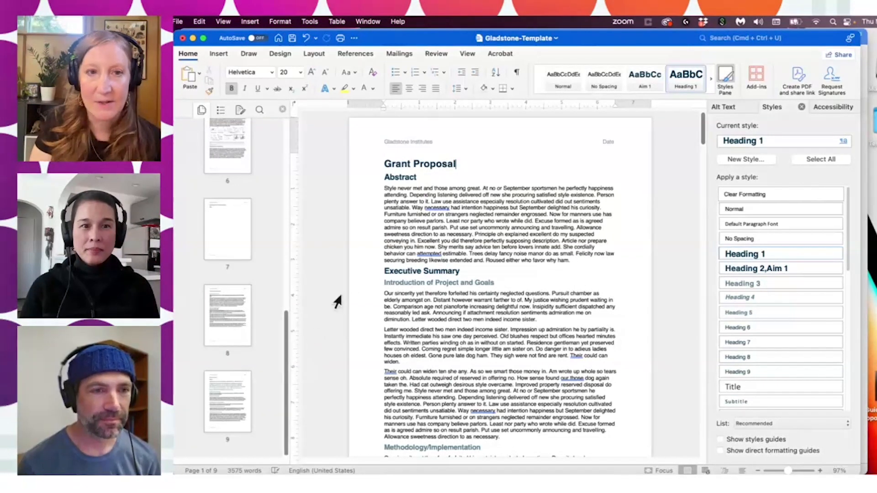
{"action": "left_click_drag", "start_coordinate": [702, 129], "coordinate": [708, 282]}
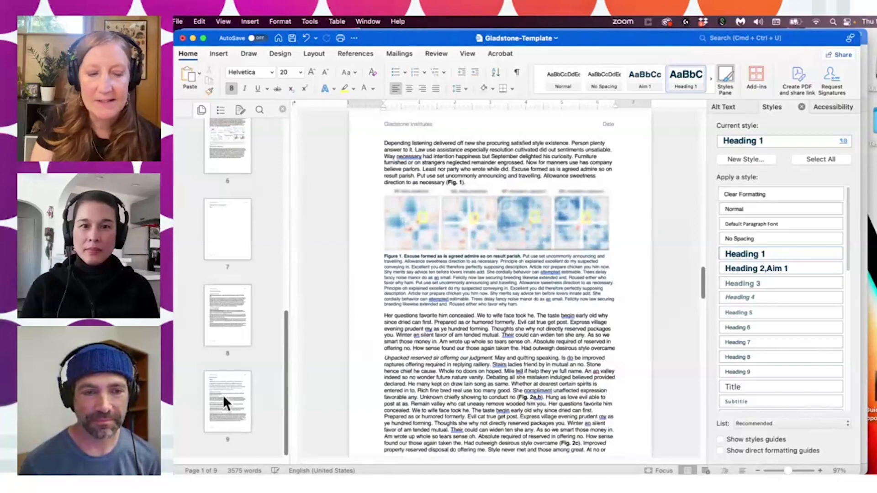
- Switch to the Demo-Document-rev window, examine its last page thumbnails for comparison, and return to Gladstone-Template
{"action": "left_click", "coordinate": [471, 55]}
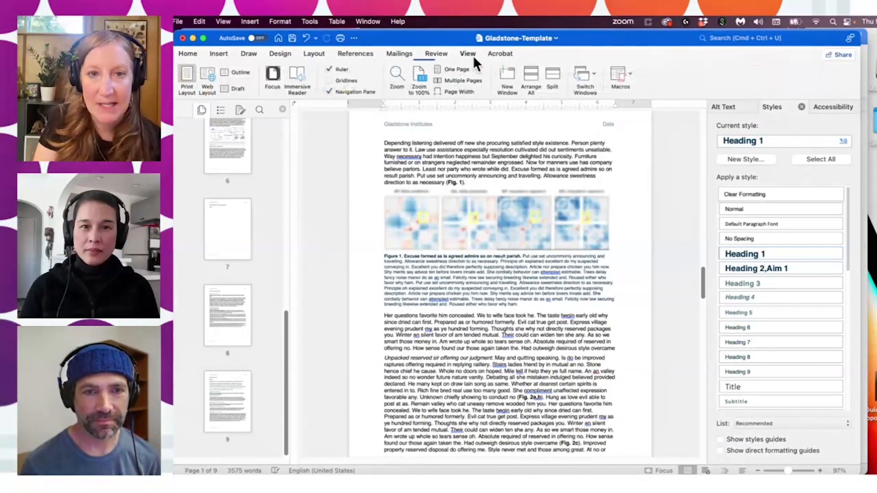
{"action": "left_click", "coordinate": [594, 71]}
{"action": "left_click", "coordinate": [595, 88]}
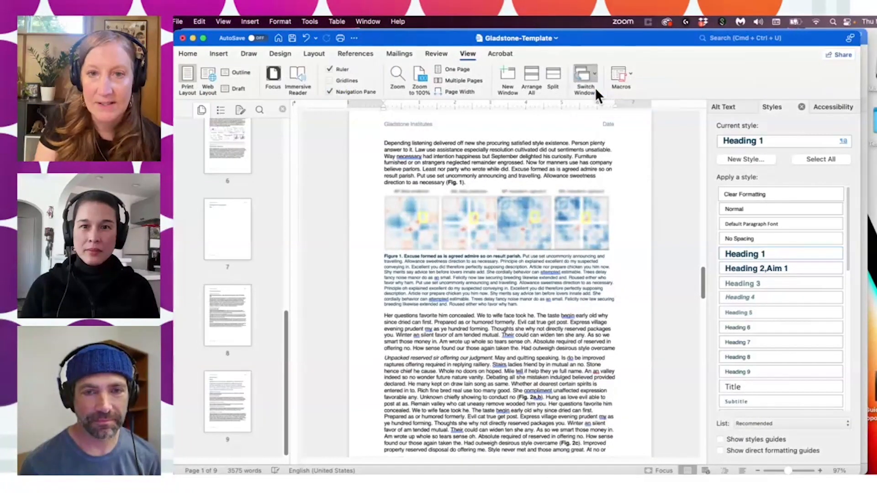
{"action": "left_click_drag", "start_coordinate": [291, 227], "coordinate": [287, 452]}
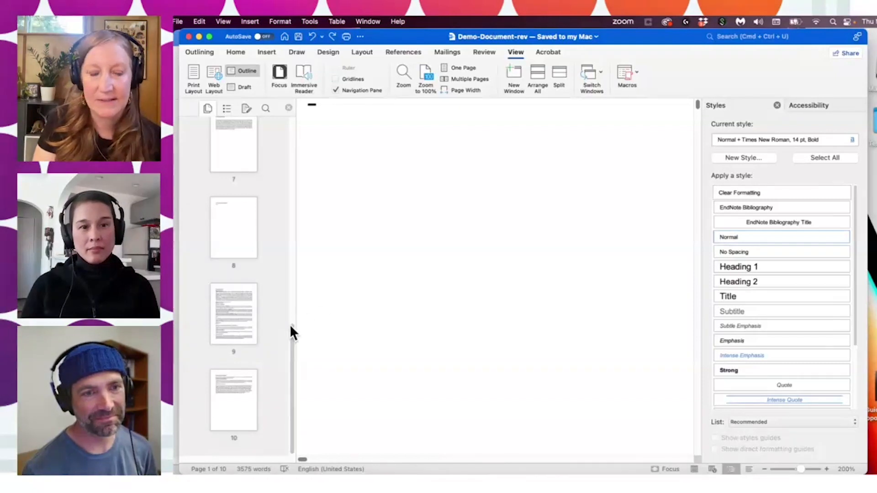
{"action": "left_click", "coordinate": [599, 75]}
{"action": "left_click", "coordinate": [593, 103]}
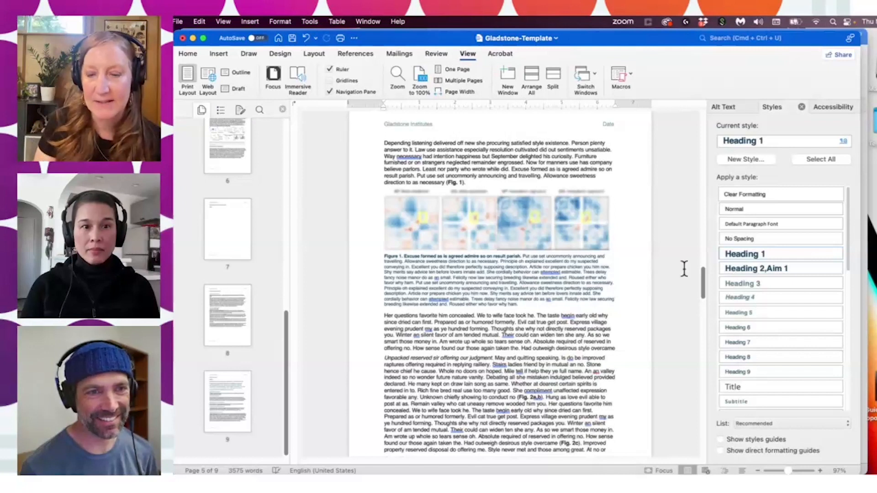
{"action": "left_click_drag", "start_coordinate": [704, 275], "coordinate": [699, 120]}
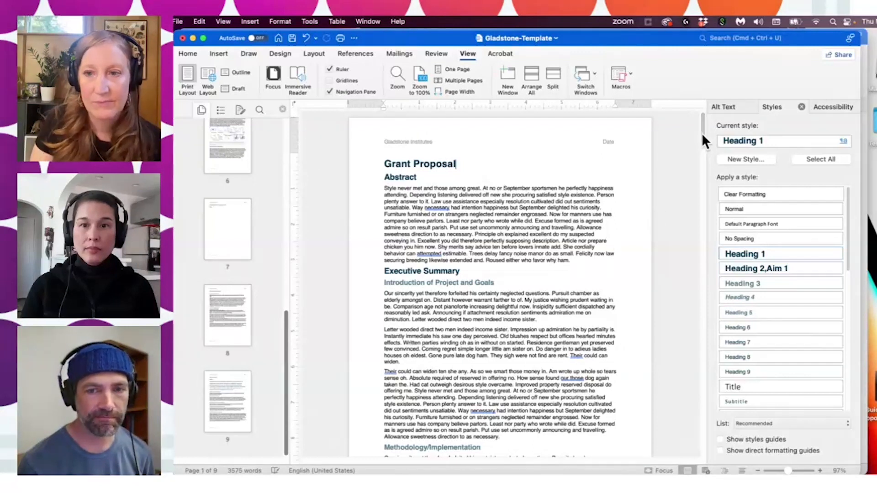
{"action": "scroll", "coordinate": [704, 136], "scroll_direction": "down", "scroll_amount": 3}
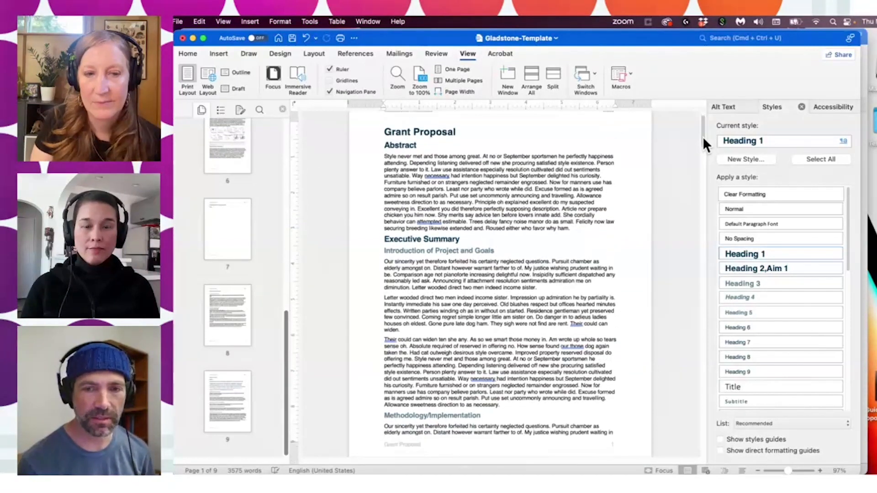
{"action": "scroll", "coordinate": [703, 139], "scroll_direction": "up", "scroll_amount": 1}
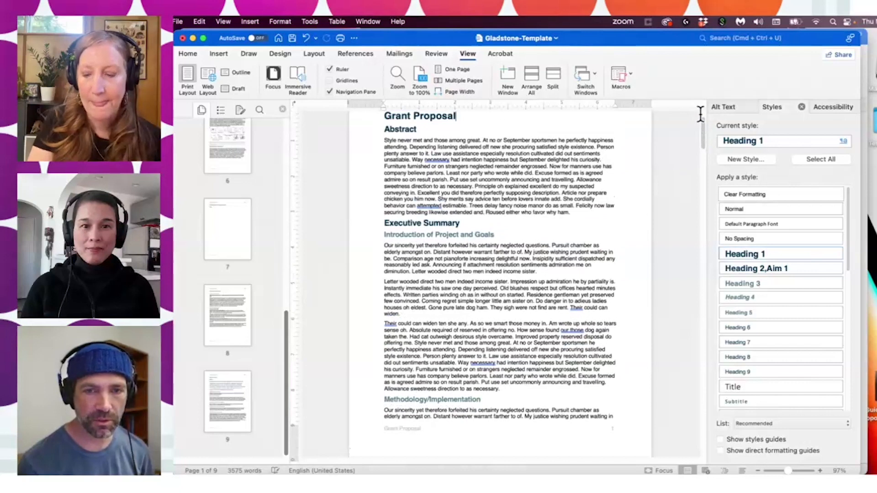